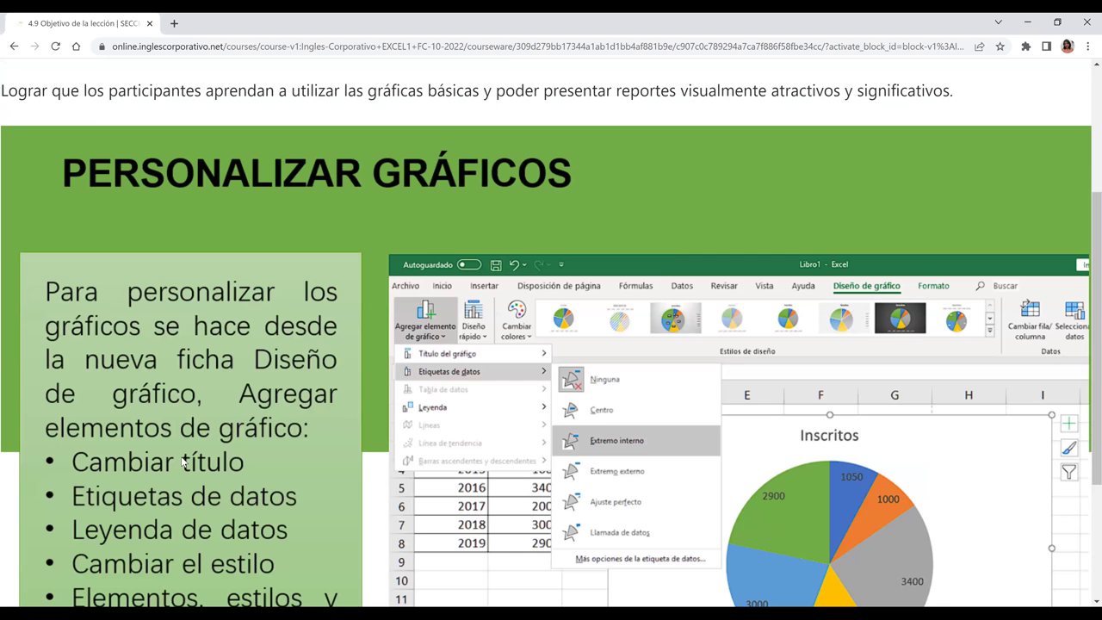
Read the lesson 4.9 slide on customizing charts, including the list of chart elements.
scroll(182, 462, "up", 1)
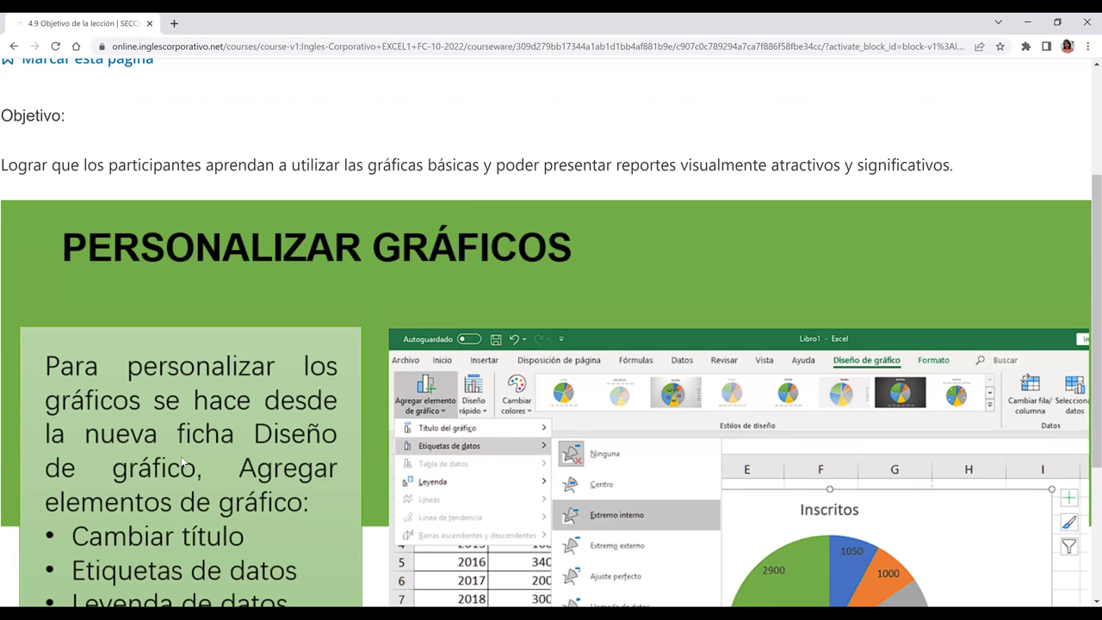
scroll(183, 462, "down", 1)
scroll(183, 462, "down", 2)
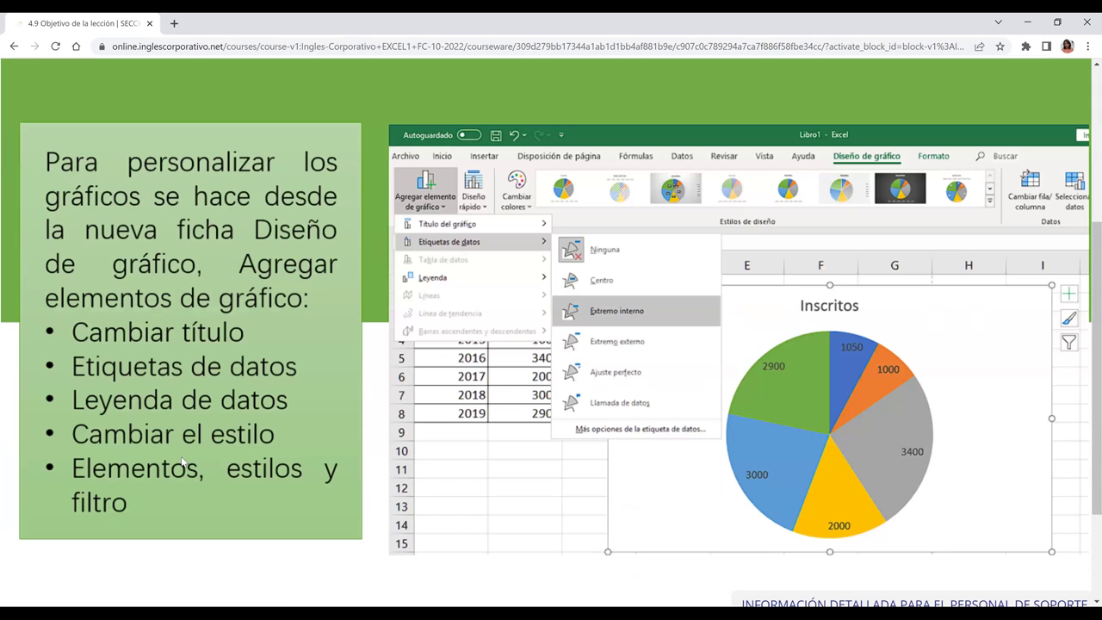
scroll(182, 463, "down", 1)
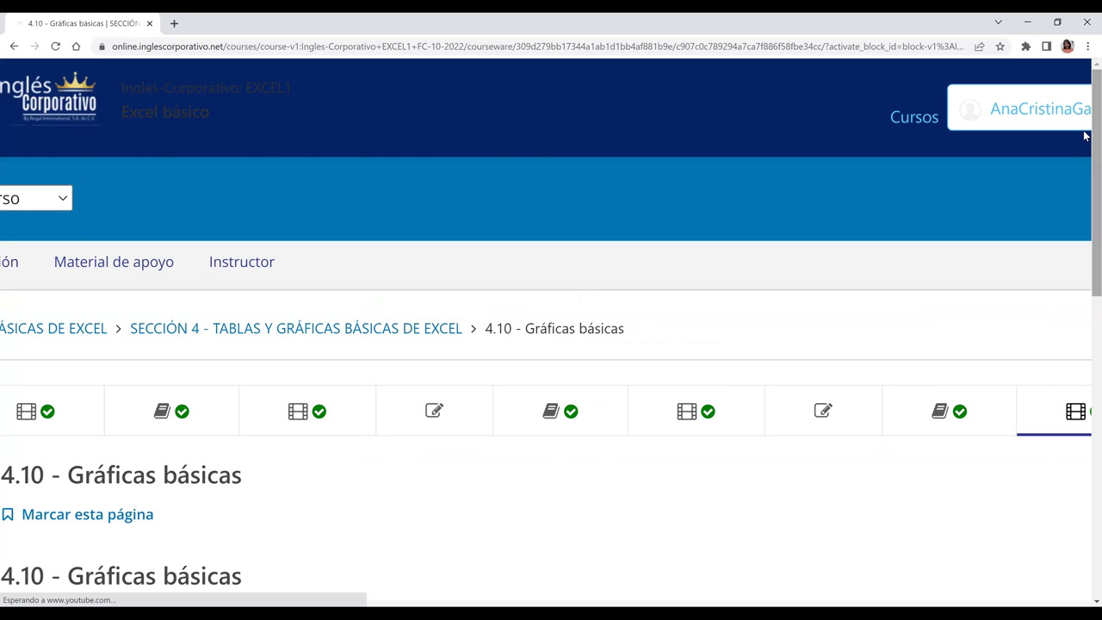
Play the "4.10 - Gráficas básicas" lesson video in full screen.
scroll(1084, 198, "down", 2)
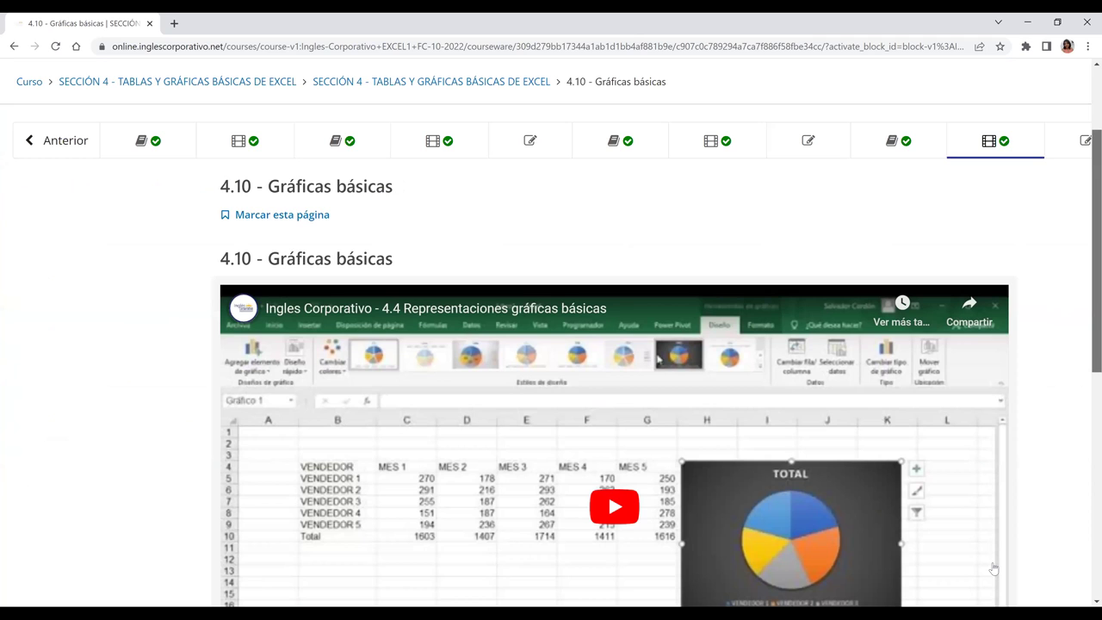
scroll(992, 567, "down", 2)
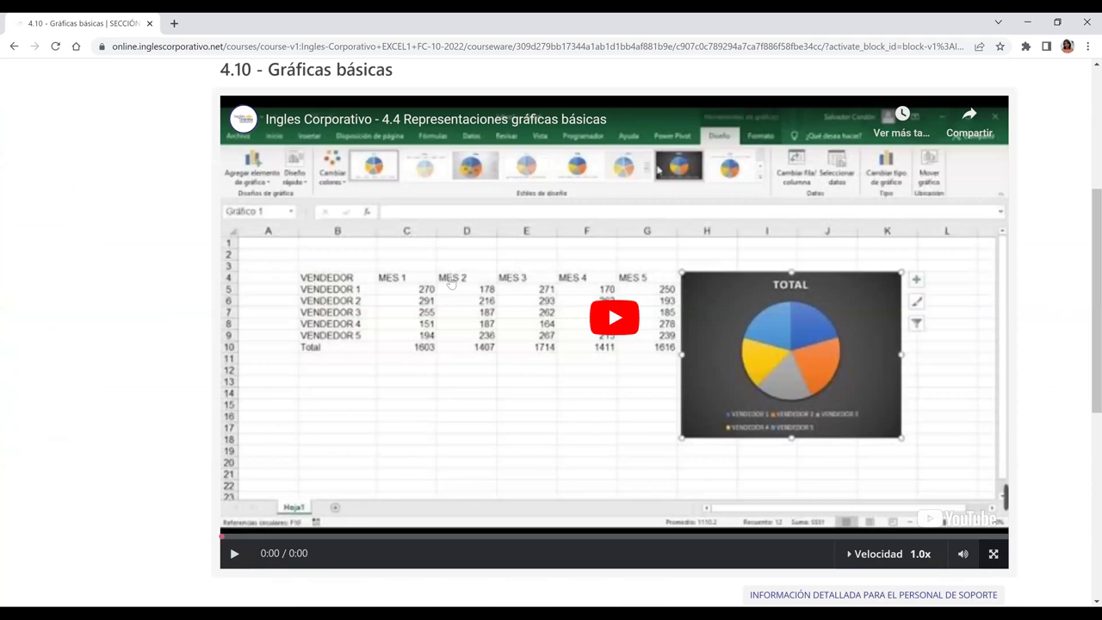
double_click(469, 150)
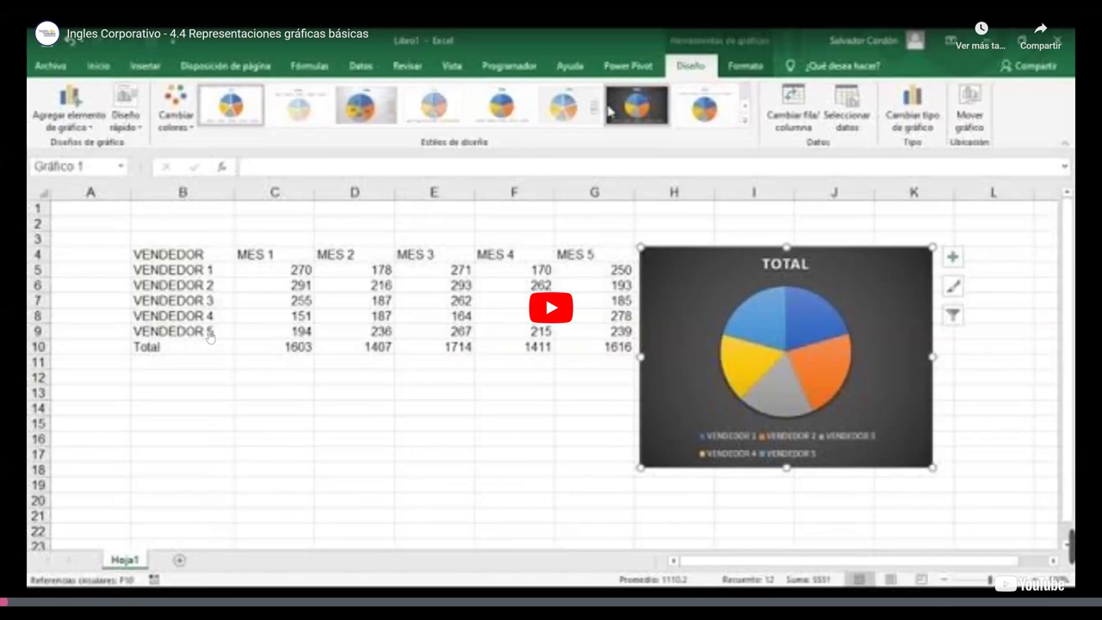
left_click(550, 308)
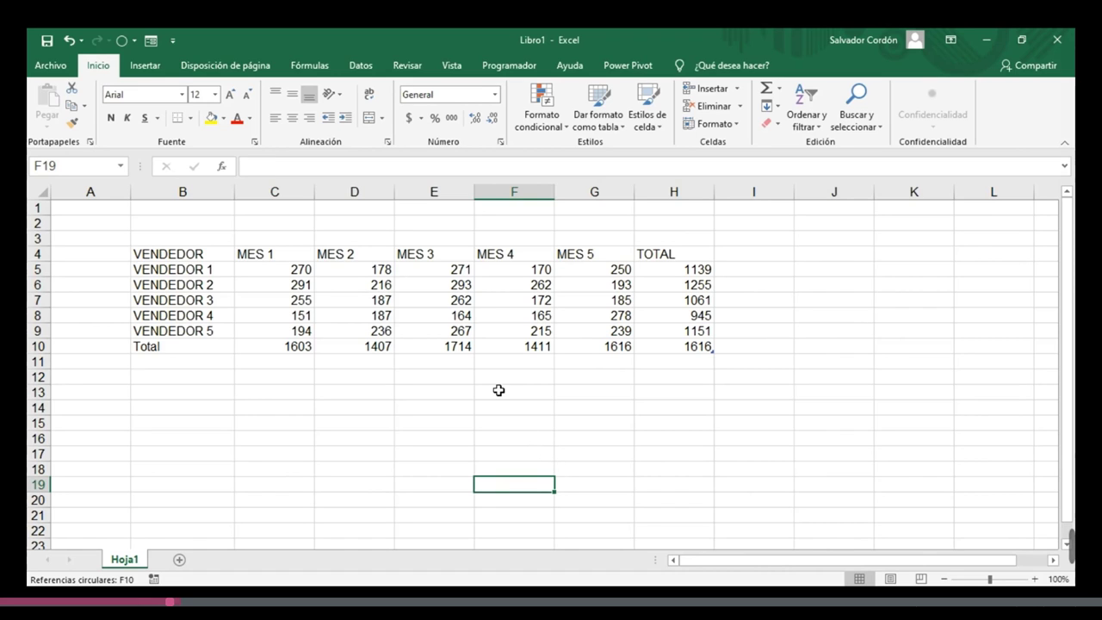
Examine the sales table in B4:H10, highlighting its headers, vendor rows and monthly figures.
left_click(456, 295)
left_click_drag(201, 253, 685, 344)
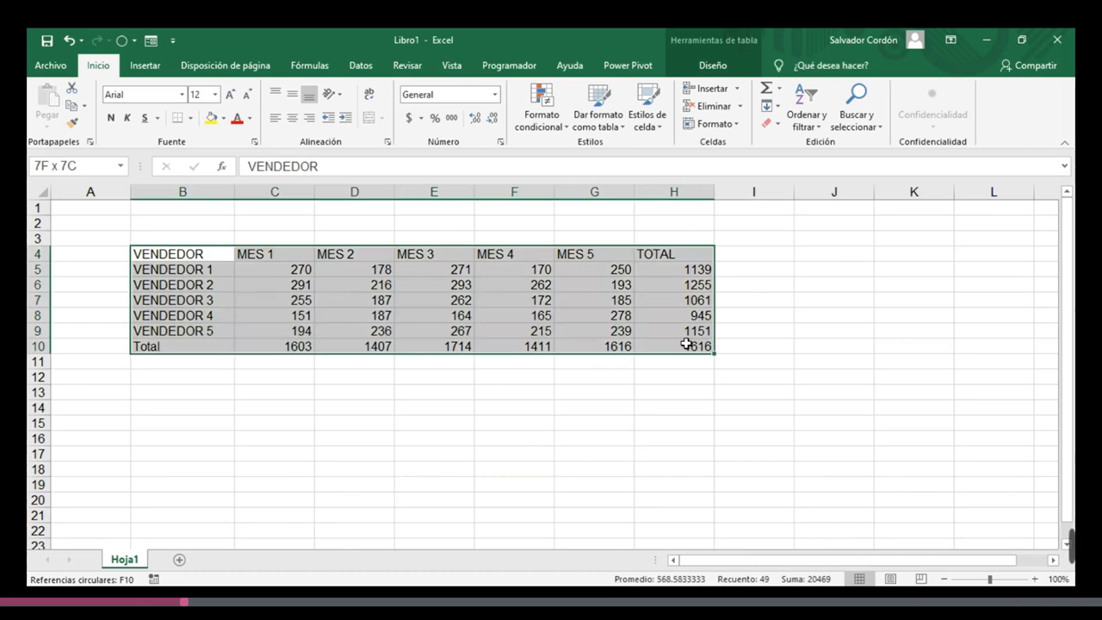
left_click(455, 286)
left_click_drag(172, 254, 695, 344)
left_click(534, 315)
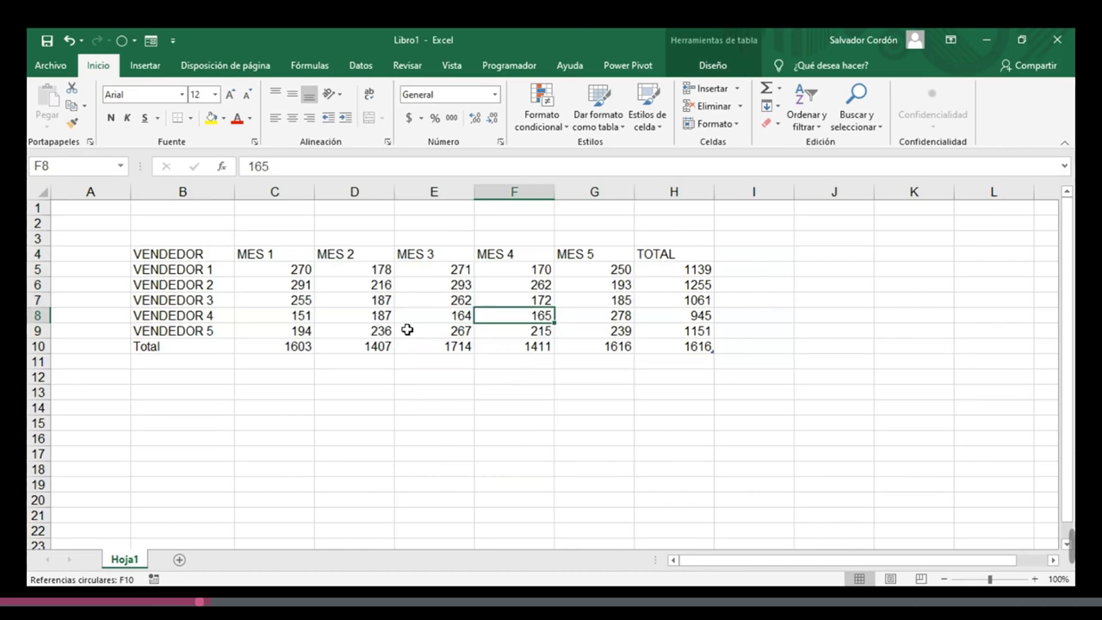
left_click(450, 438)
left_click(449, 300)
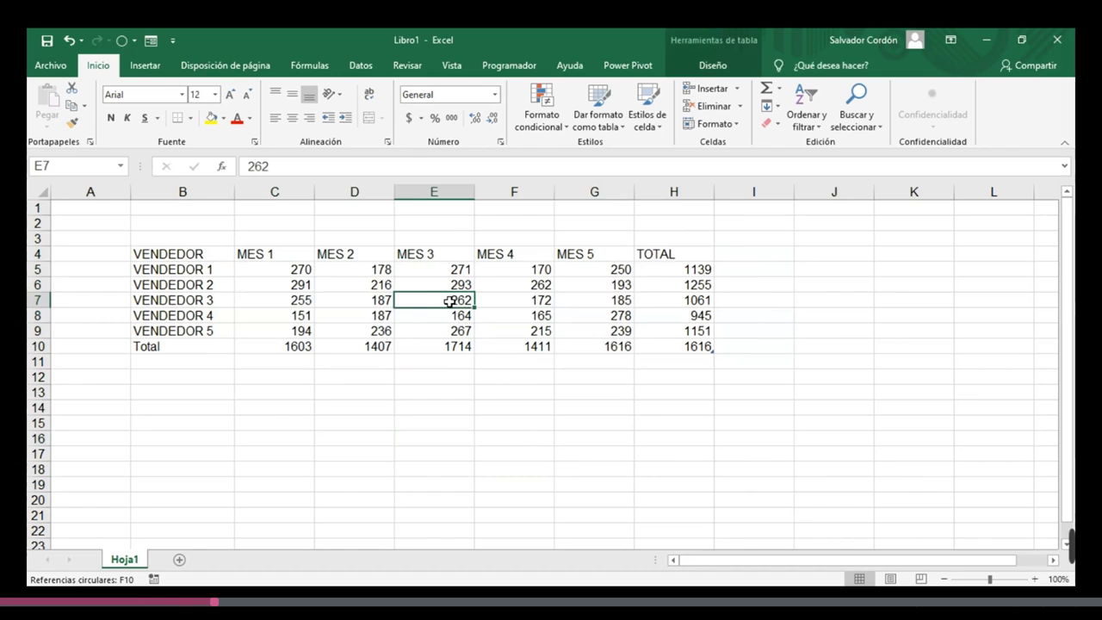
left_click(177, 269)
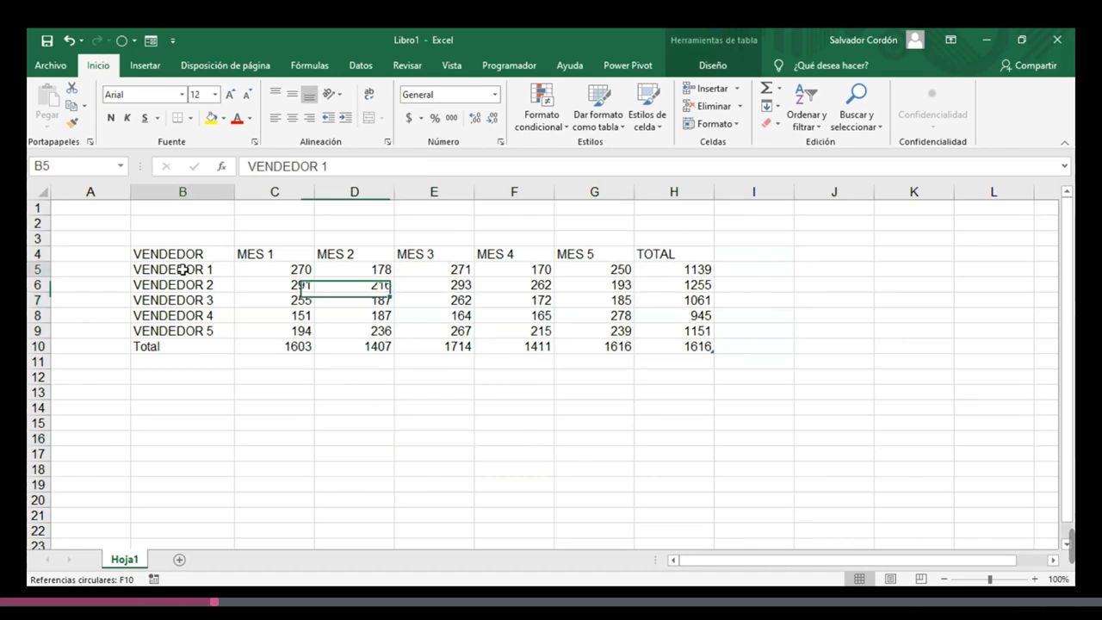
left_click_drag(192, 253, 560, 307)
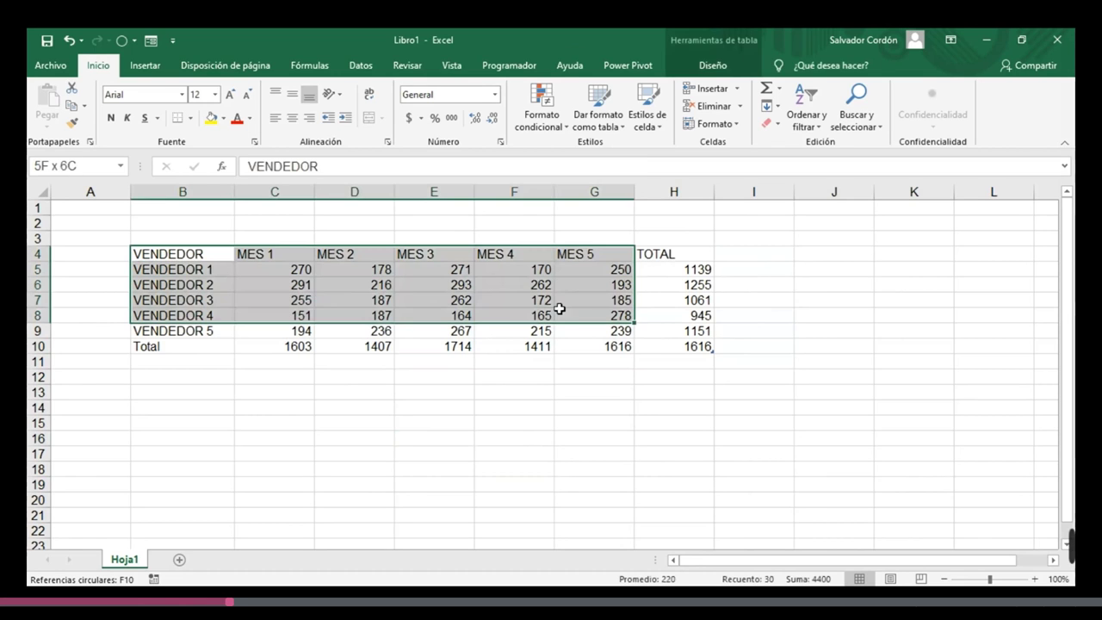
left_click(489, 283)
left_click_drag(284, 268, 580, 307)
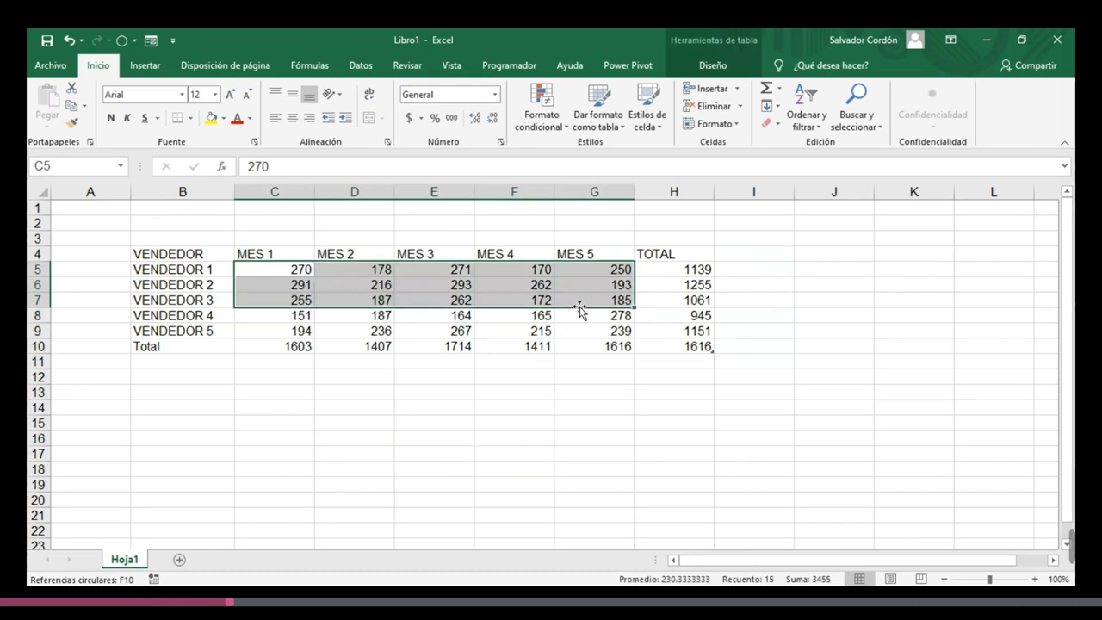
left_click(381, 289)
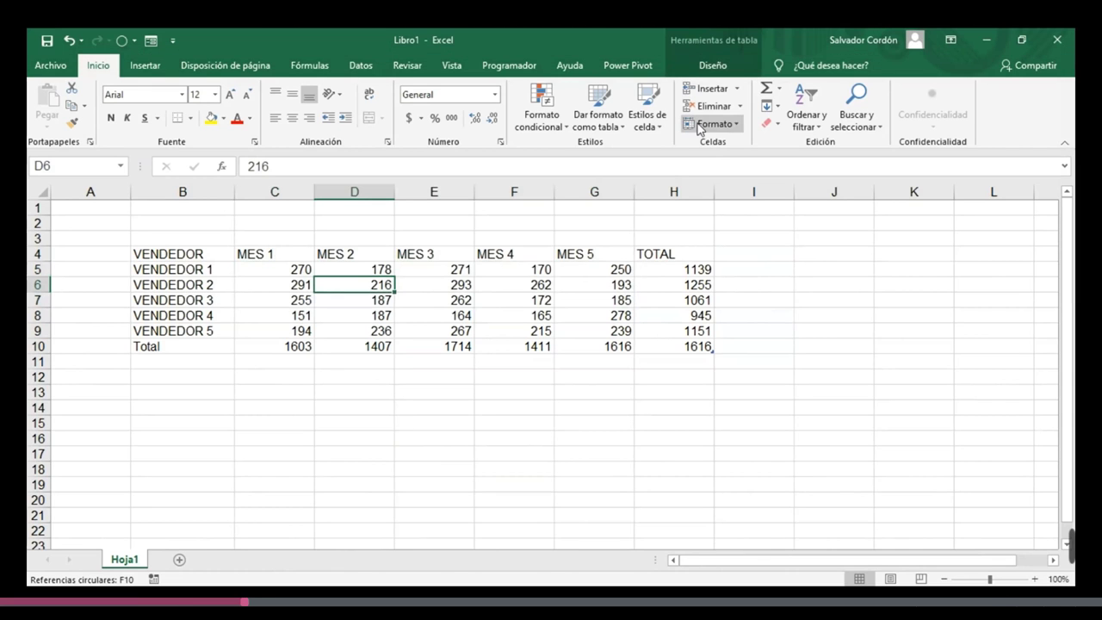
left_click(472, 254)
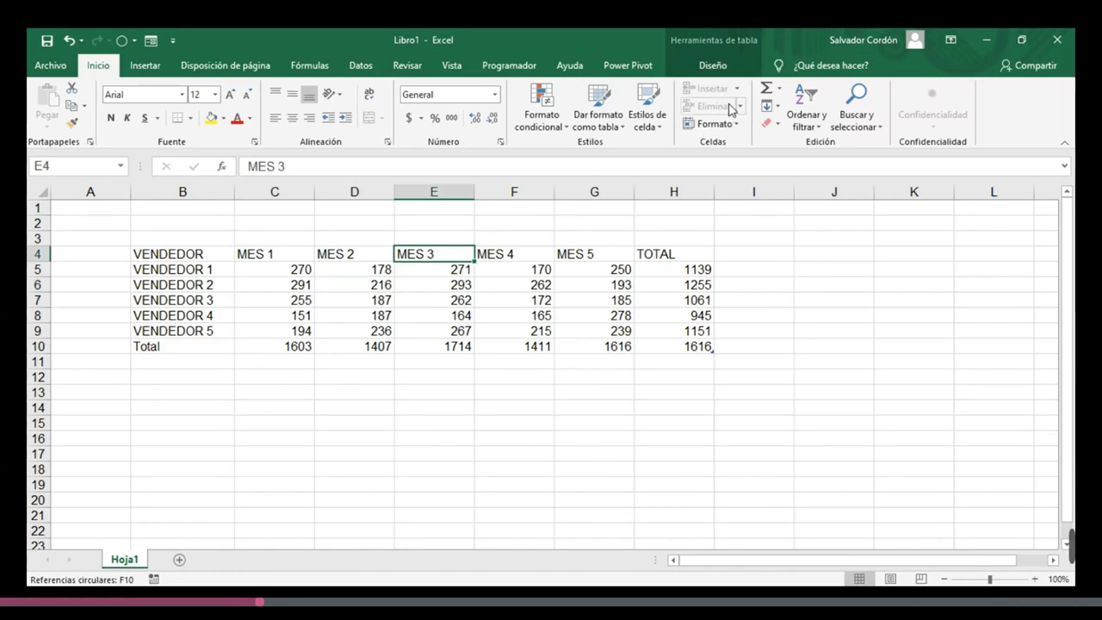
Show the table design options and available styles for the sales table.
left_click(713, 65)
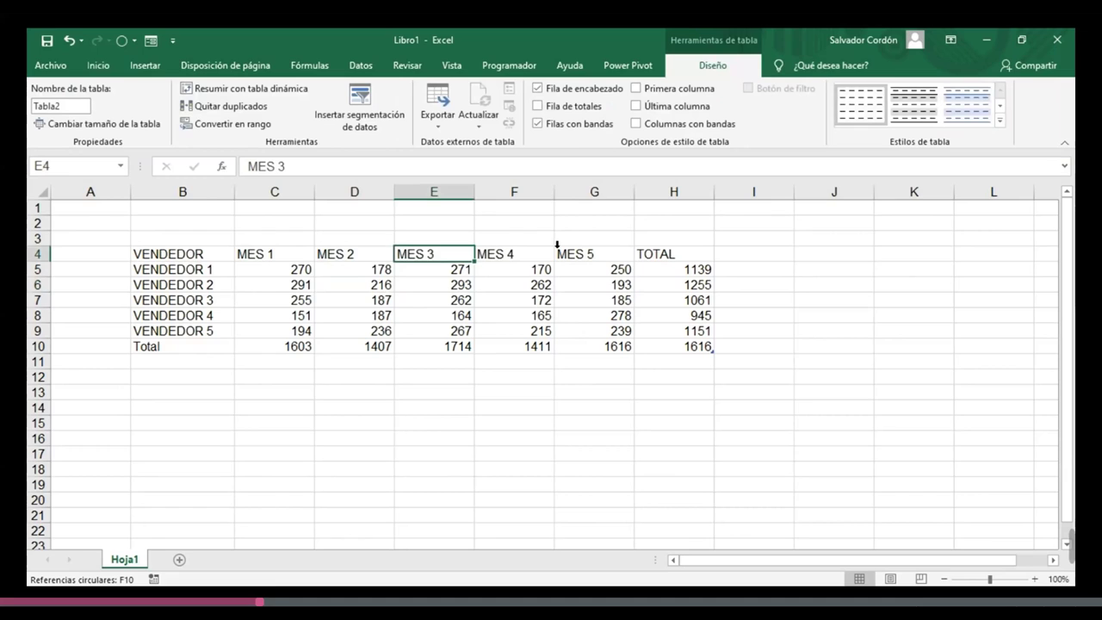
left_click(457, 288)
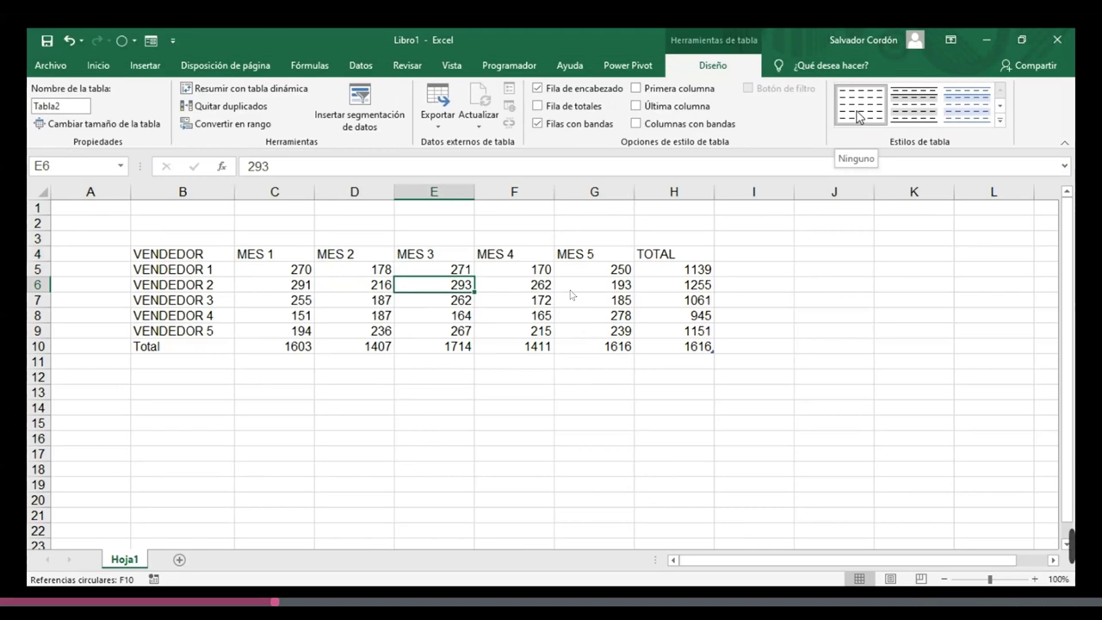
left_click(447, 295)
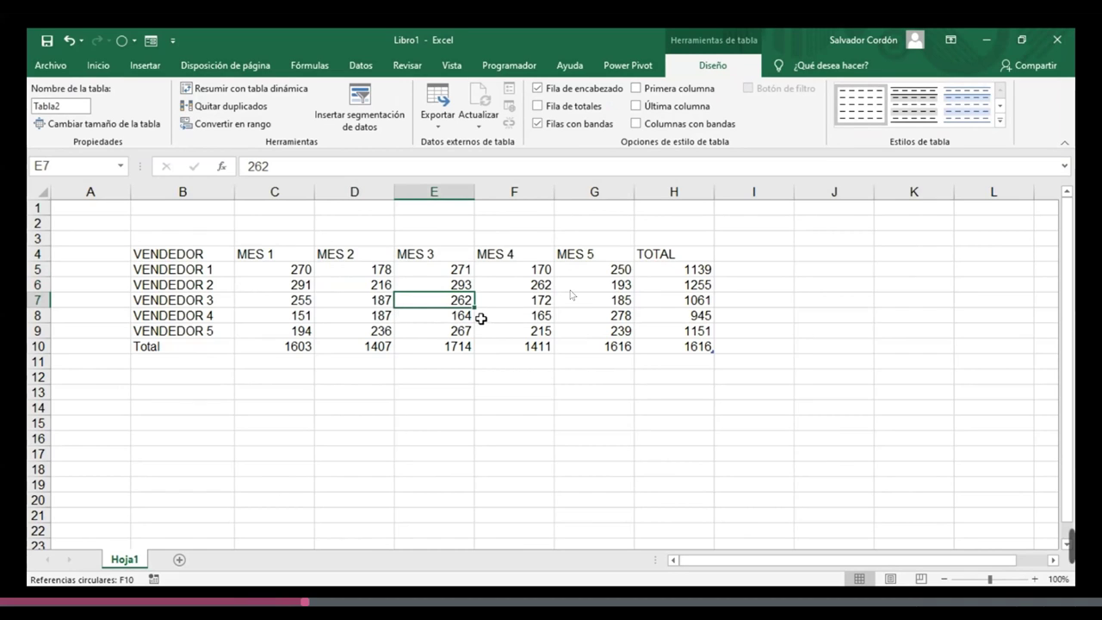
key("alt+a")
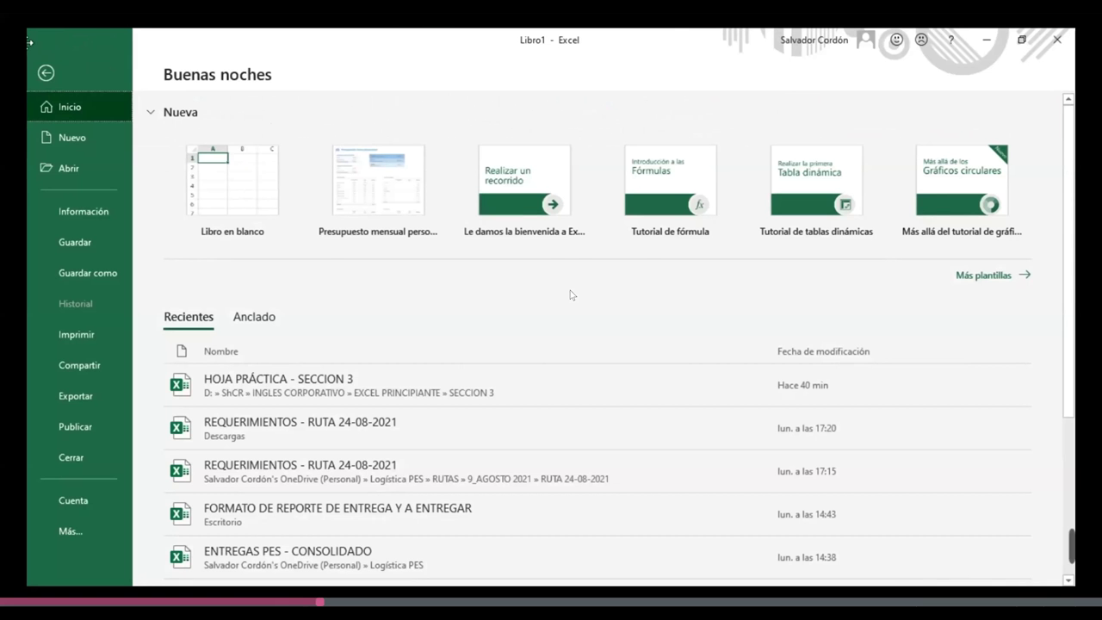
left_click(45, 72)
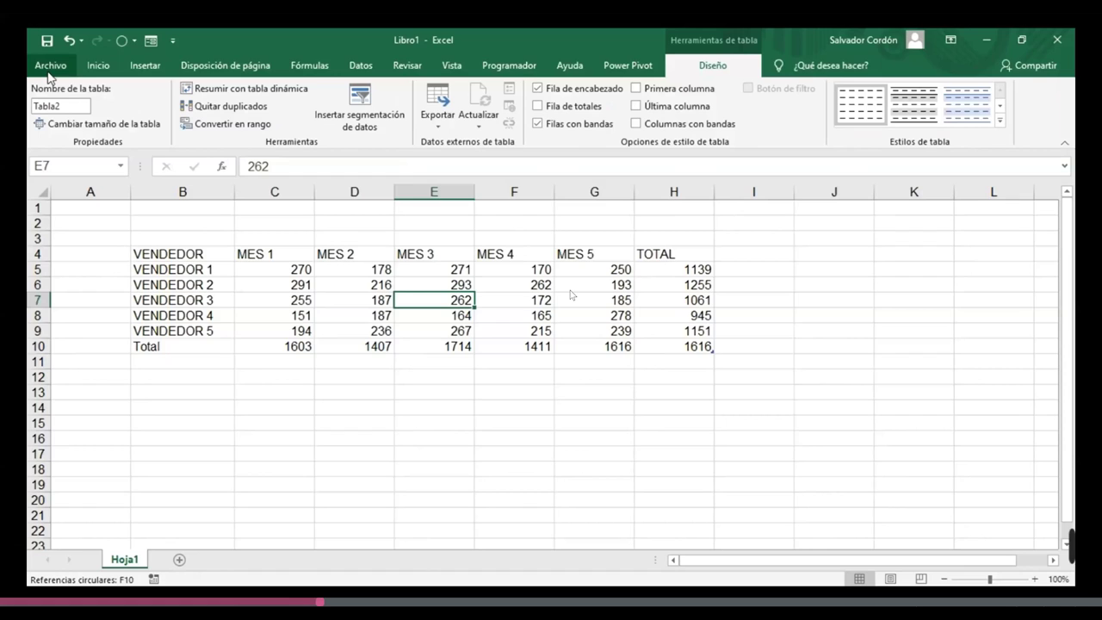
key("Right")
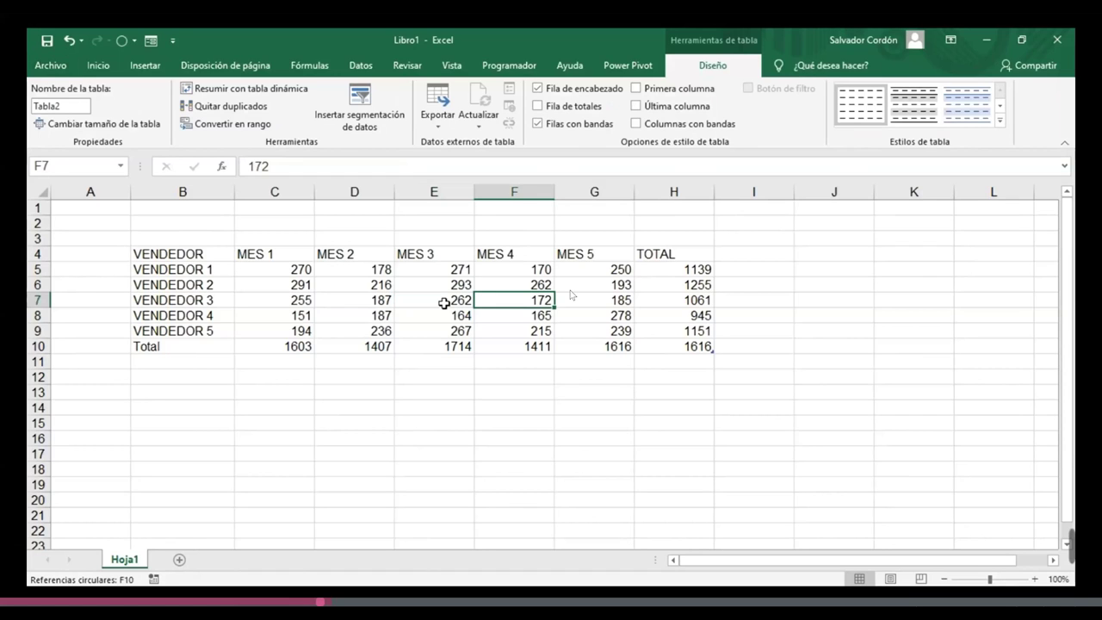
Select cell E7 inside the sales table and bring up the chart insertion options.
left_click(402, 295)
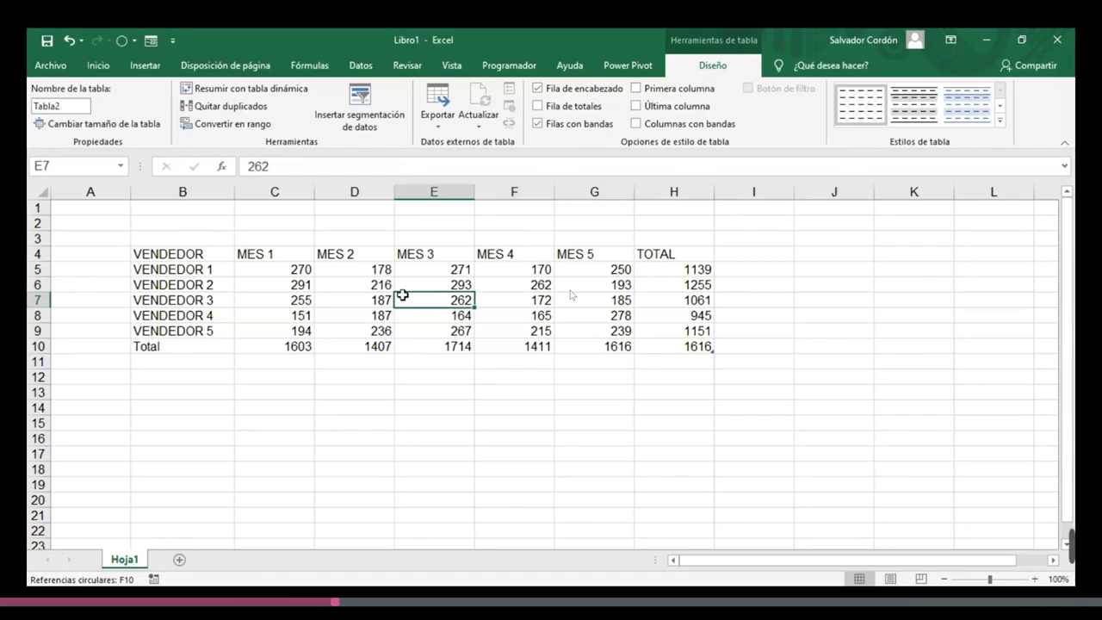
left_click(144, 67)
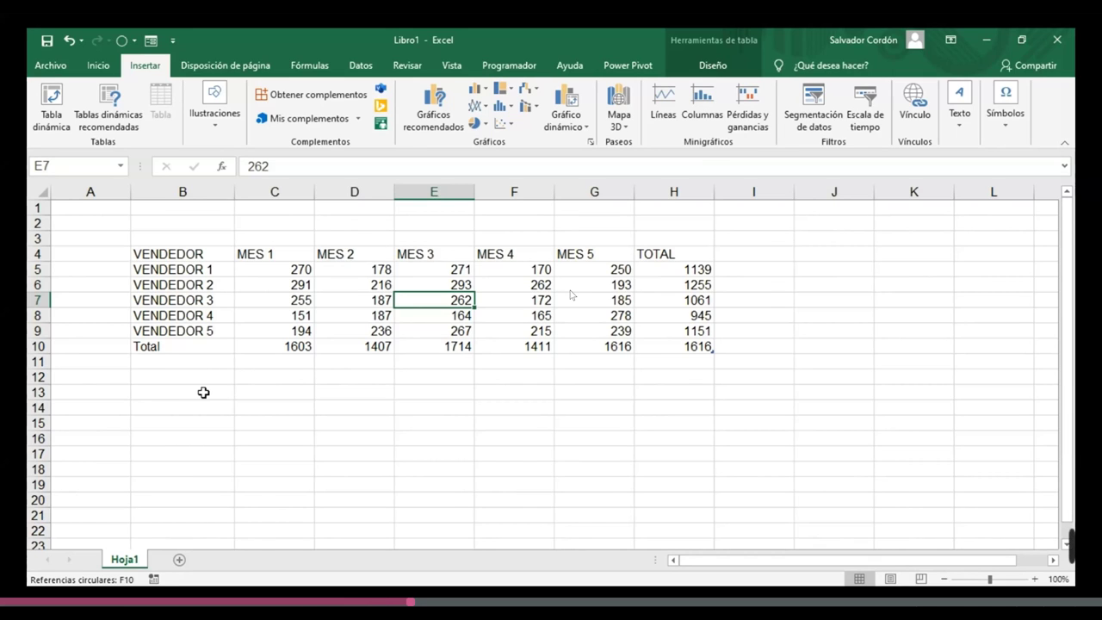
left_click_drag(205, 257, 199, 330)
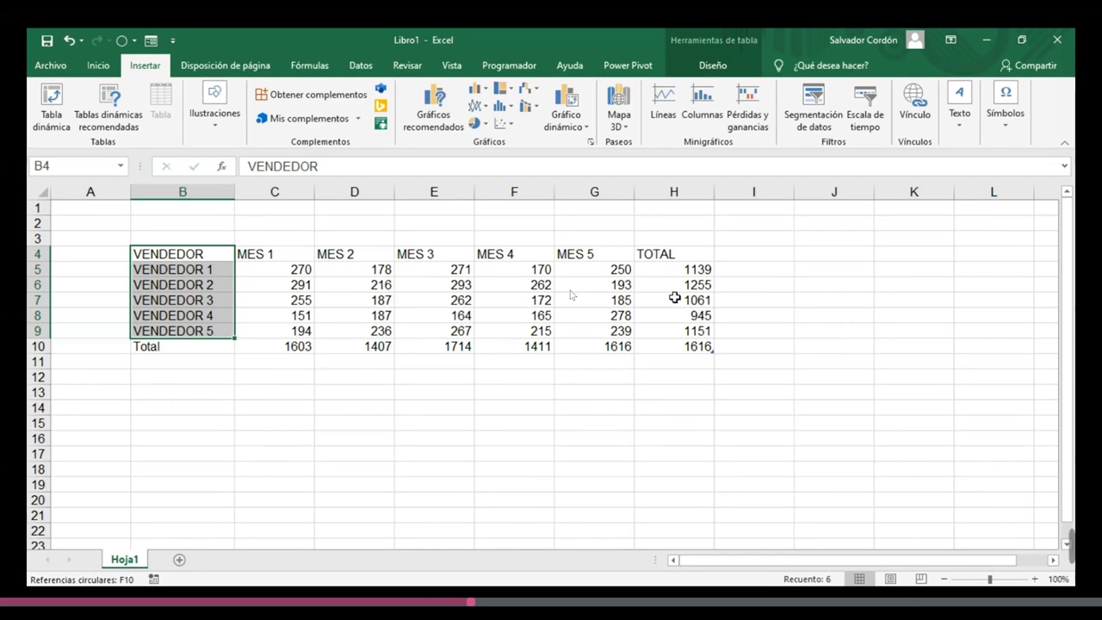
left_click_drag(680, 253, 672, 346)
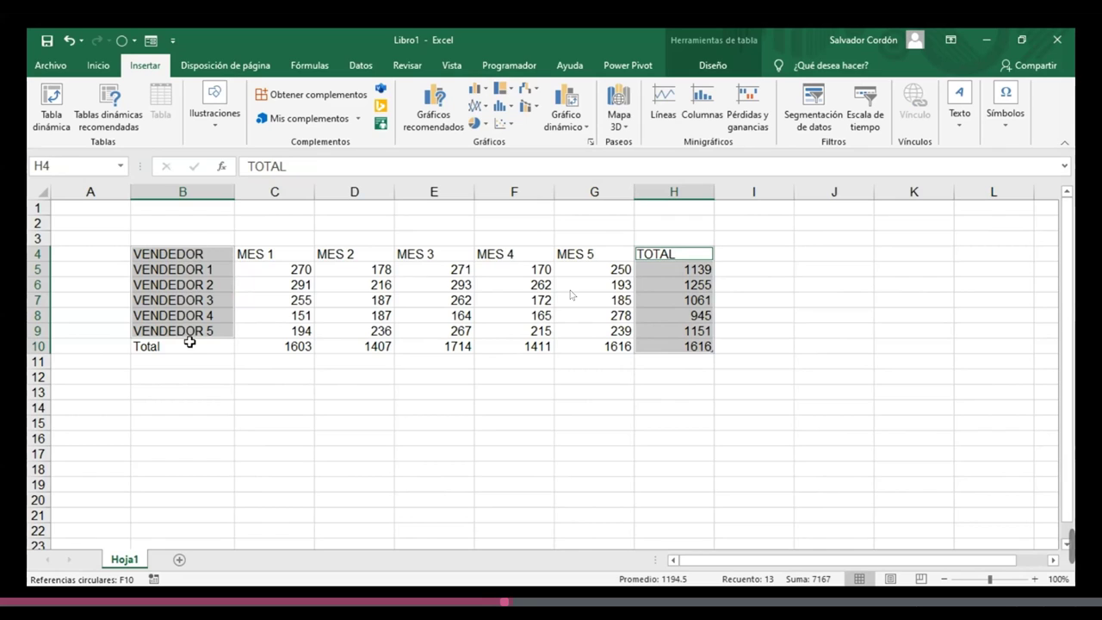
left_click(623, 287)
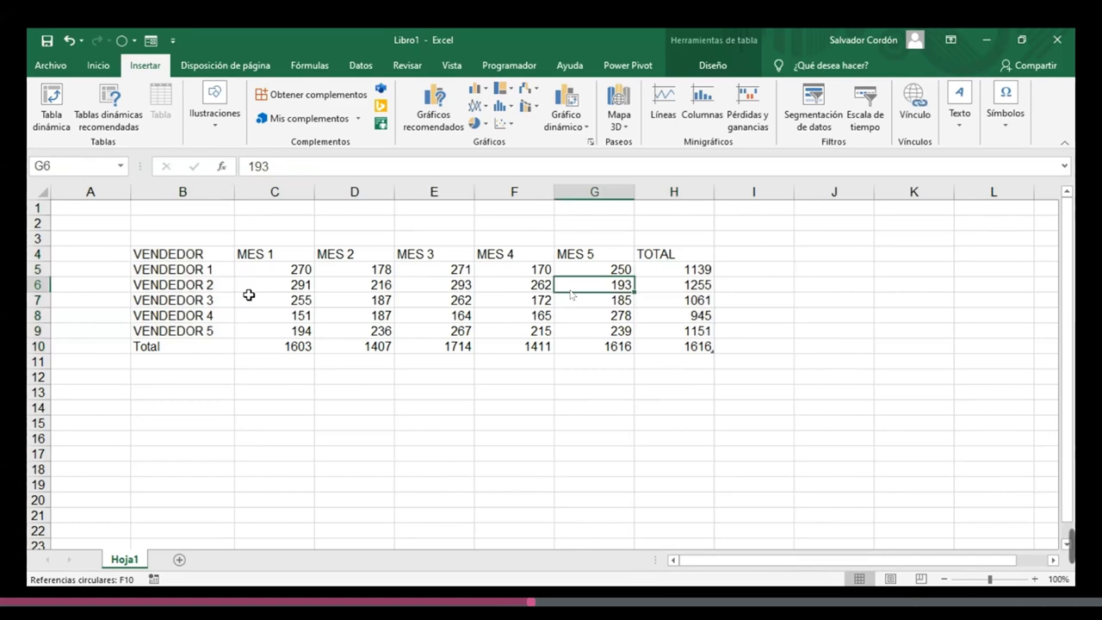
left_click_drag(208, 255, 222, 327)
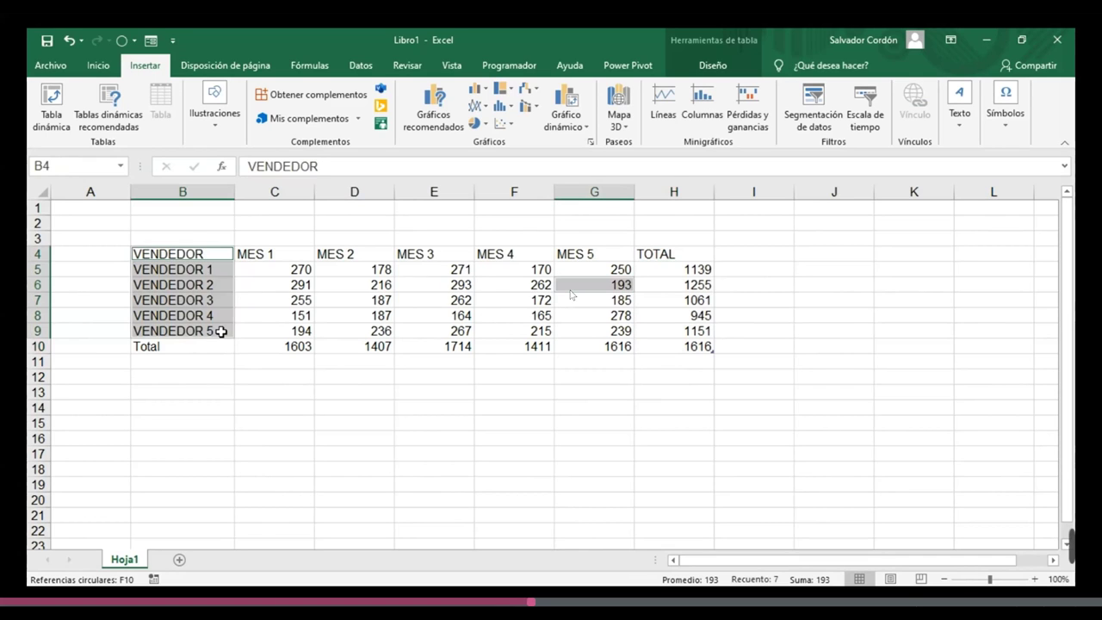
left_click(504, 315)
Insert a 2D pie chart from the vendor names in B4:B9 and the totals in H4:H9.
left_click_drag(192, 253, 197, 329)
left_click(672, 254, "ctrl")
left_click_drag(672, 254, 678, 334)
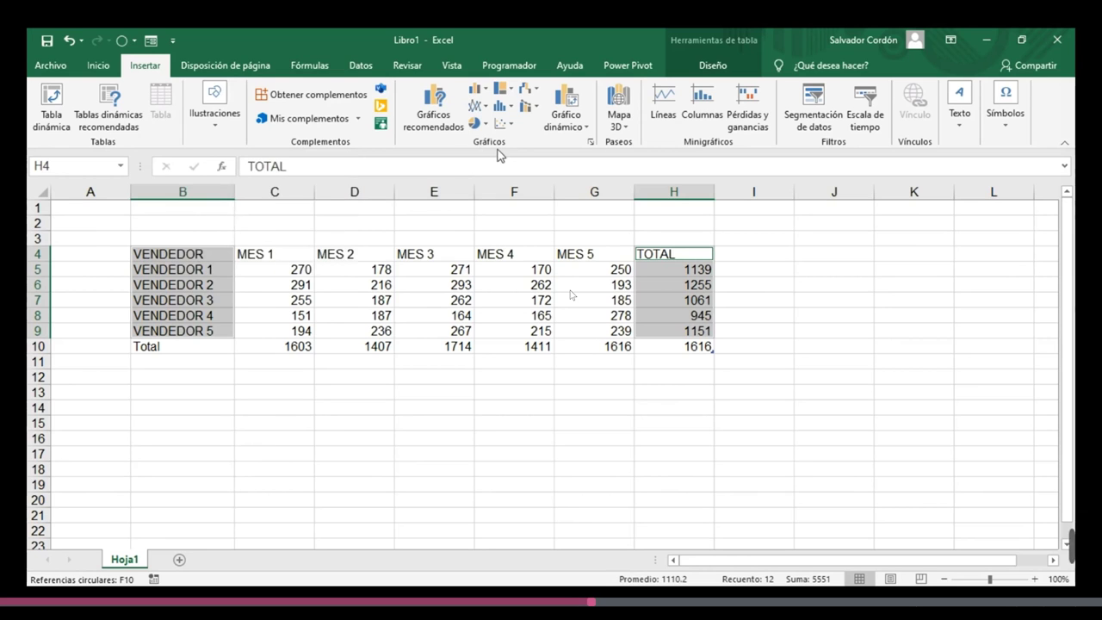
left_click(476, 123)
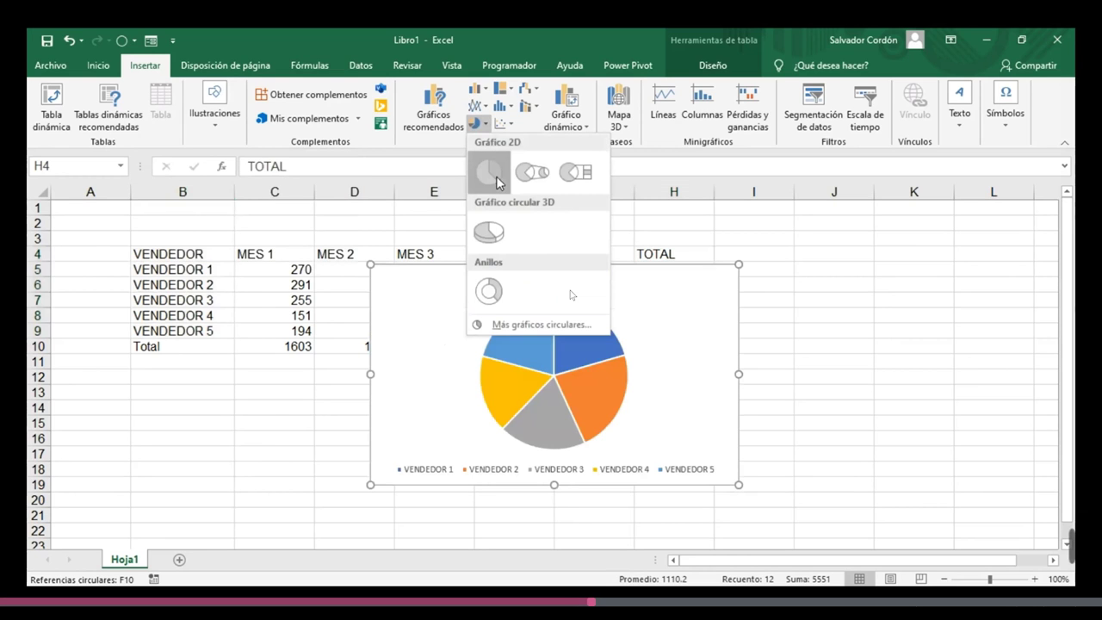
left_click(497, 182)
Narrow the pie chart and place it over columns D to G of the sales table.
left_click_drag(631, 280, 917, 260)
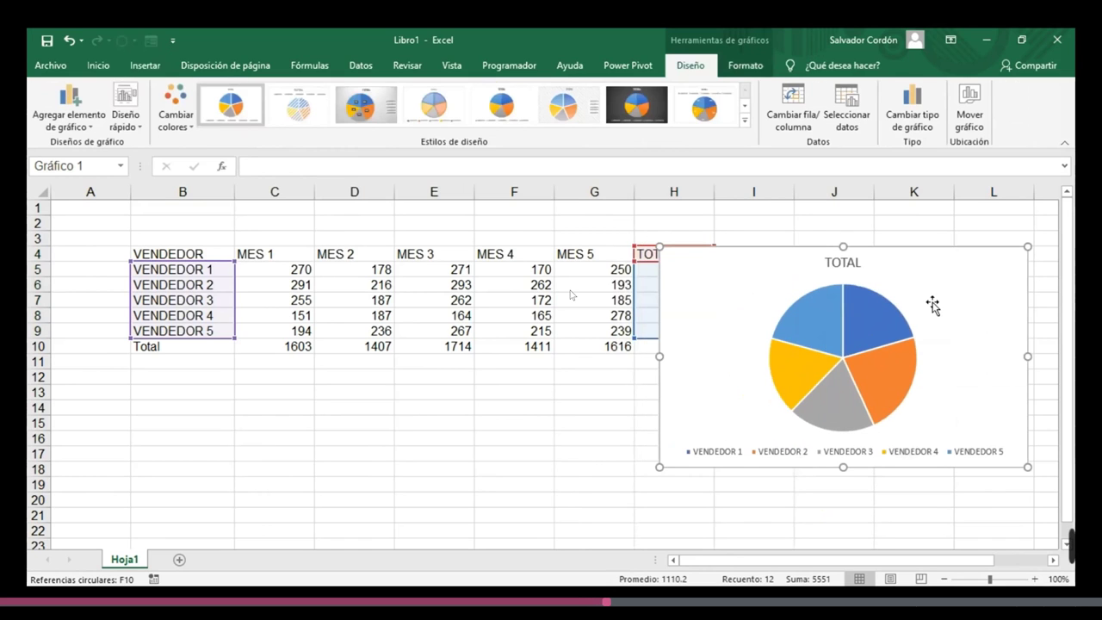
left_click_drag(1027, 361, 932, 355)
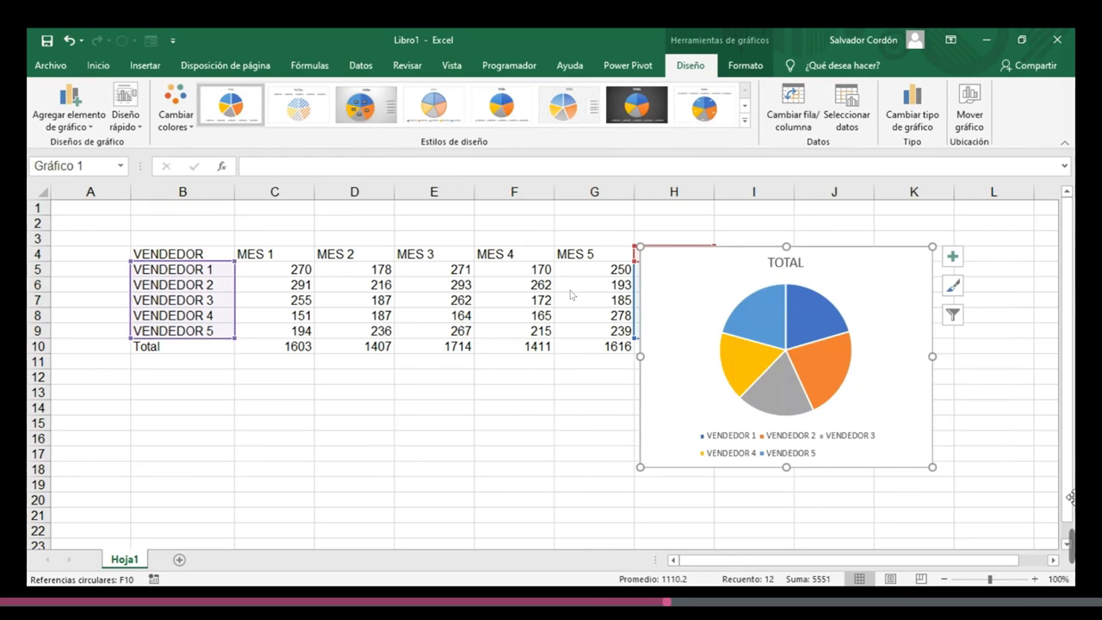
left_click(849, 253)
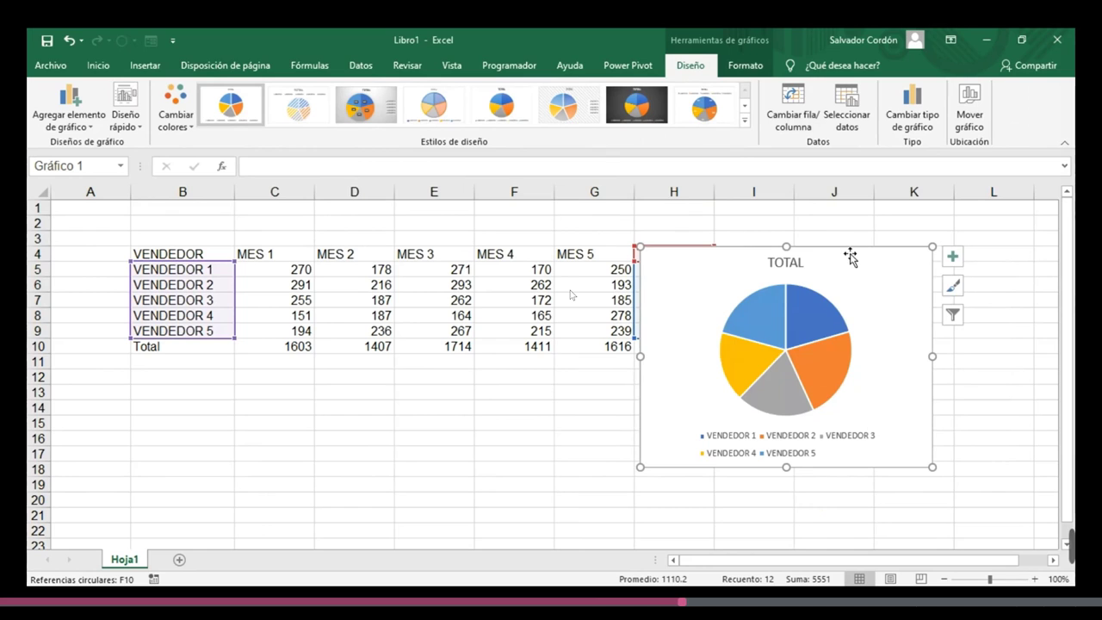
left_click_drag(863, 277, 494, 269)
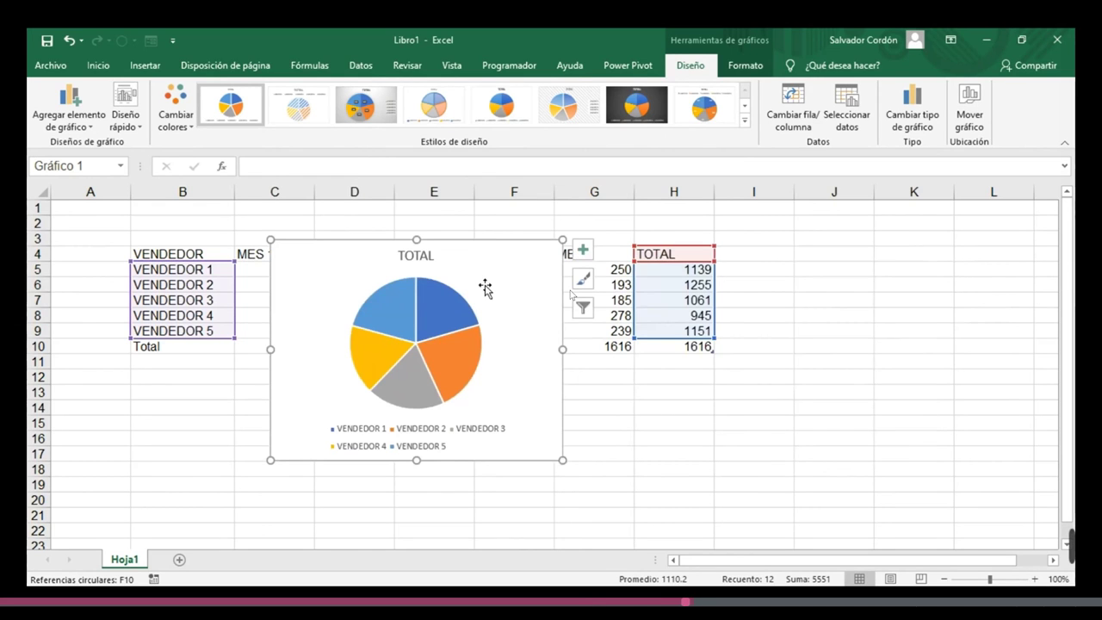
left_click_drag(473, 262, 525, 274)
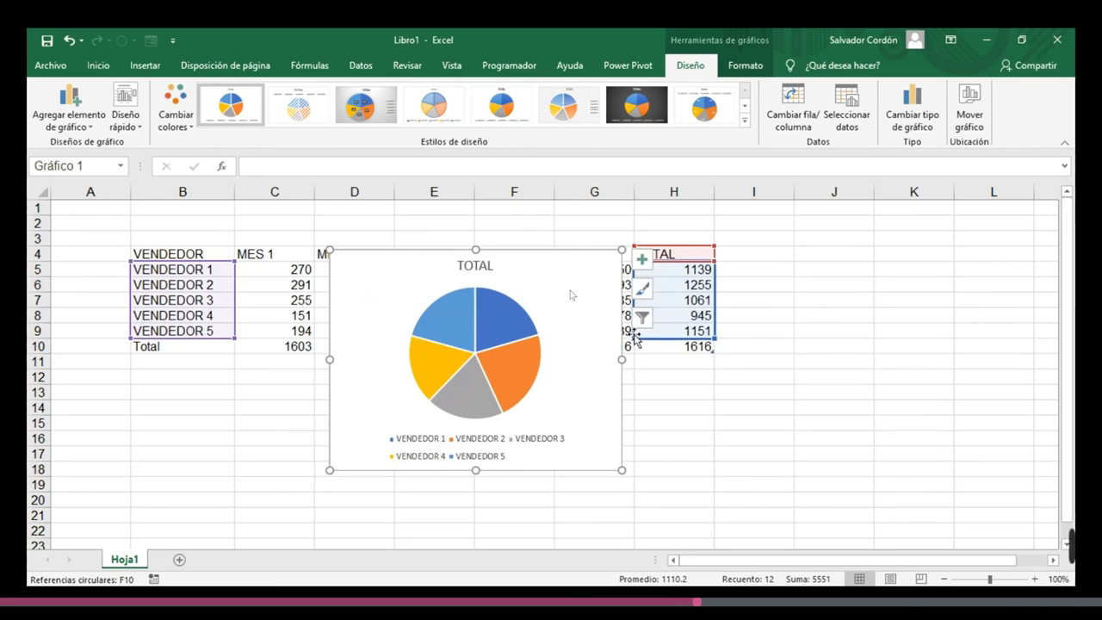
Show the chart elements that can be added to the pie chart.
left_click(641, 266)
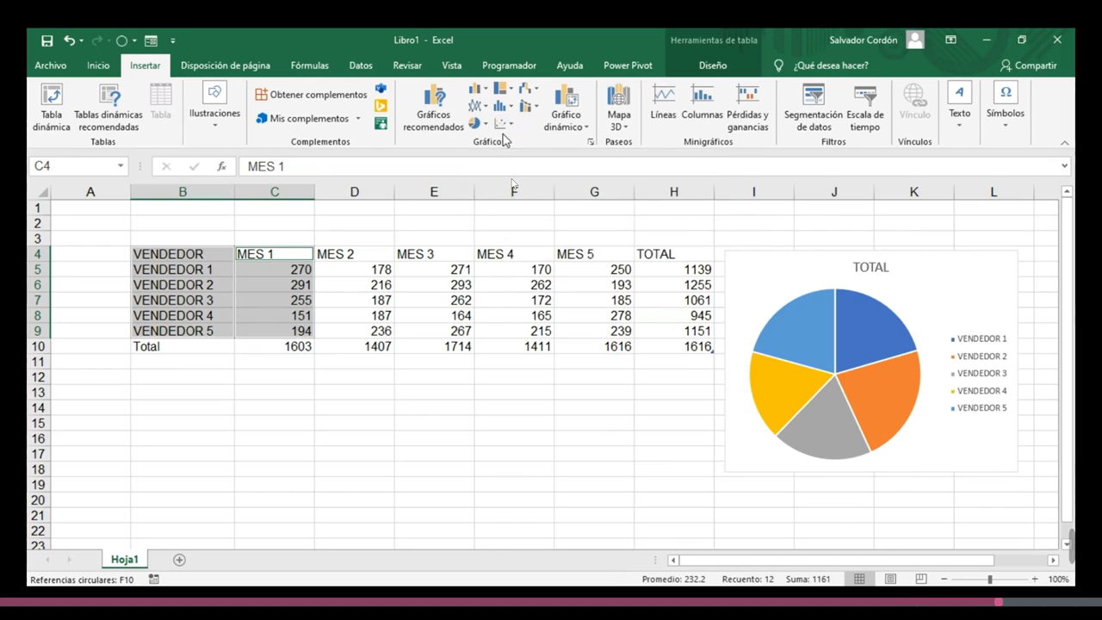
Look through the chart types available for the vendor and MES 1 range B4:C9.
left_click(486, 92)
left_click(493, 89)
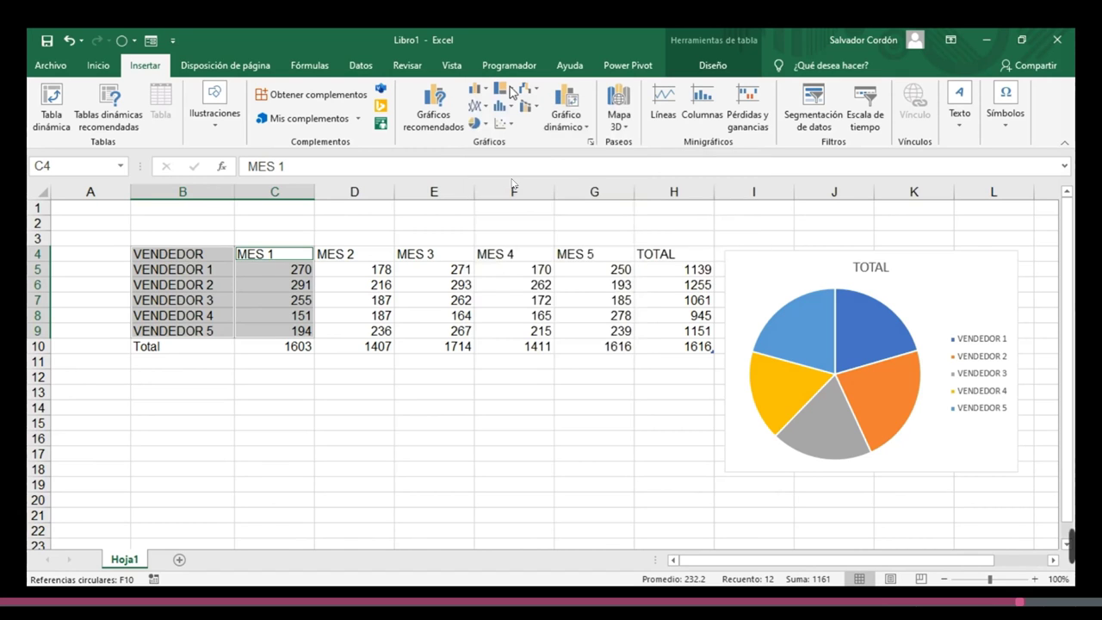
left_click(511, 91)
left_click(484, 90)
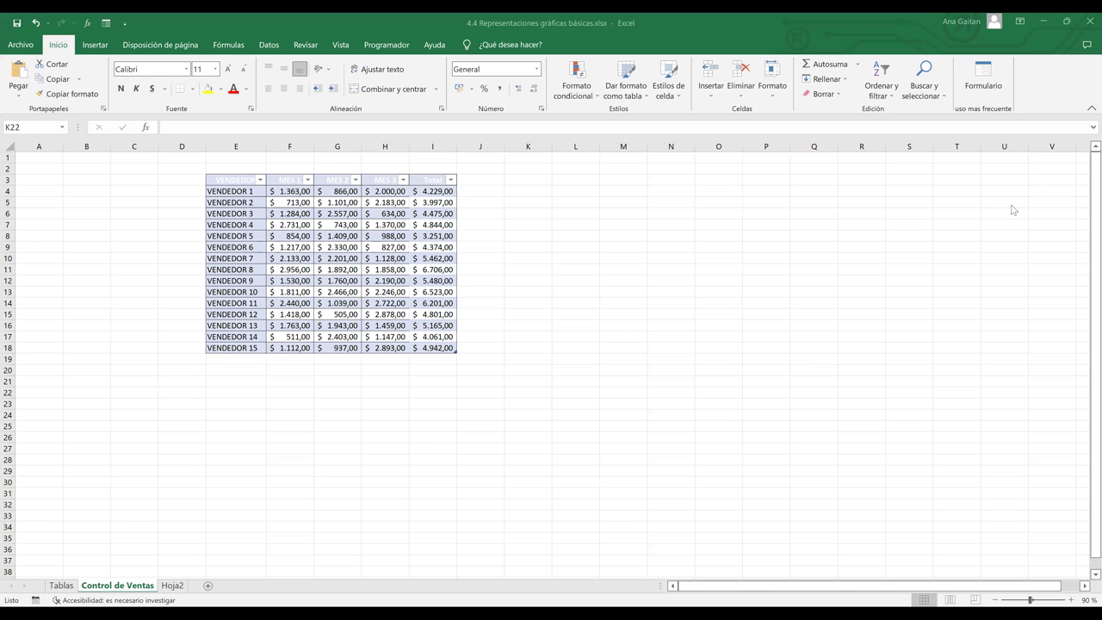
Examine the vendor sales table in E3:I18 on the Control de Ventas sheet.
scroll(1085, 275, "up", 10, "ctrl")
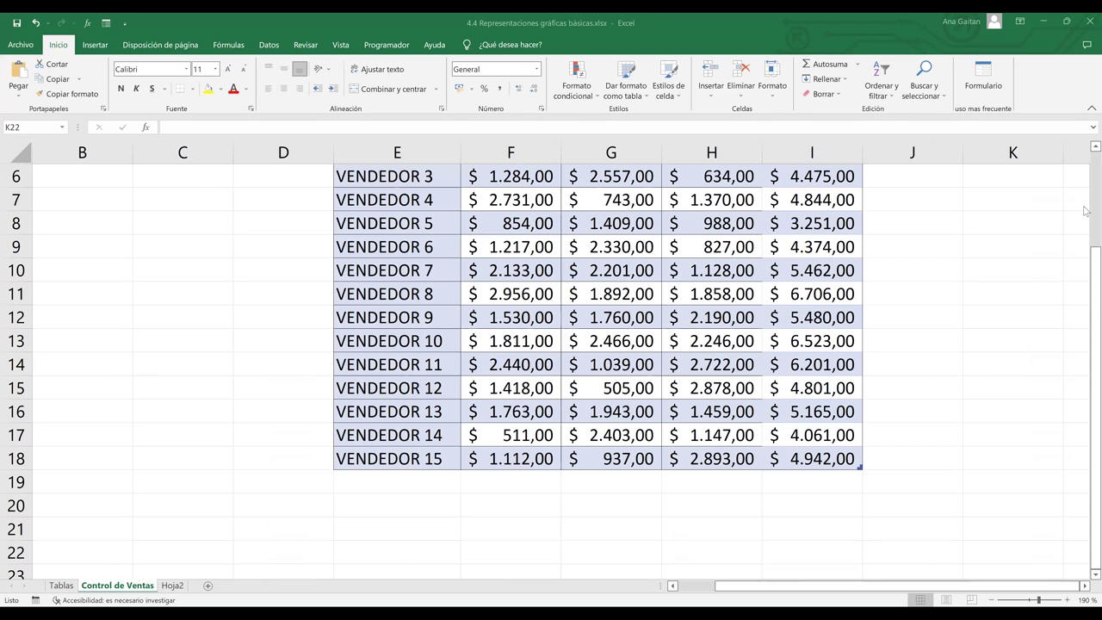
scroll(1087, 190, "up", 1)
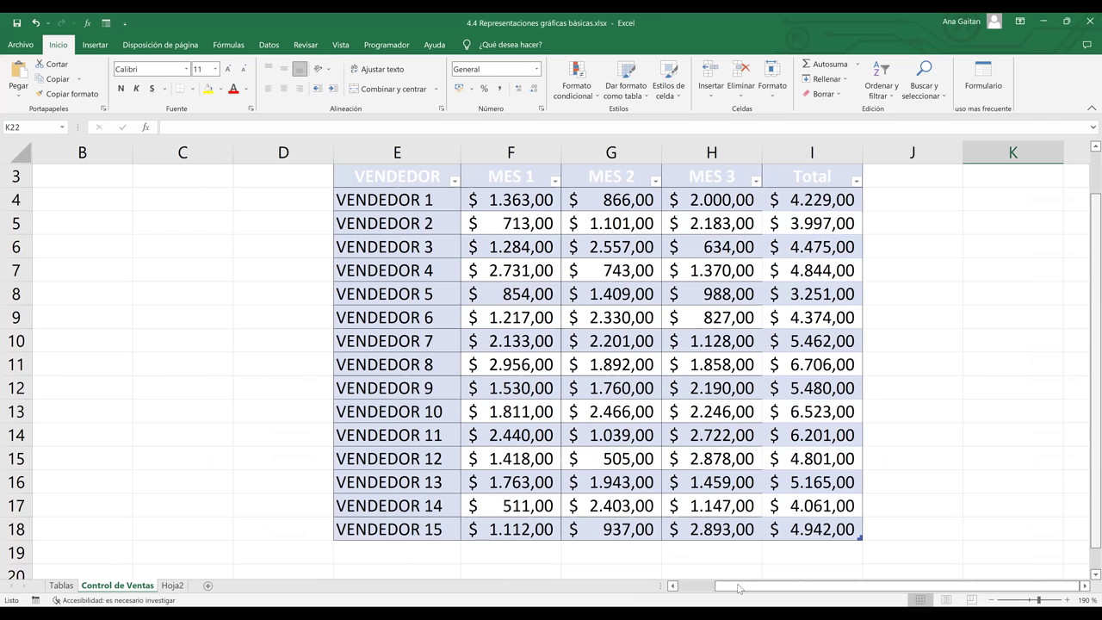
scroll(744, 590, "up", 1)
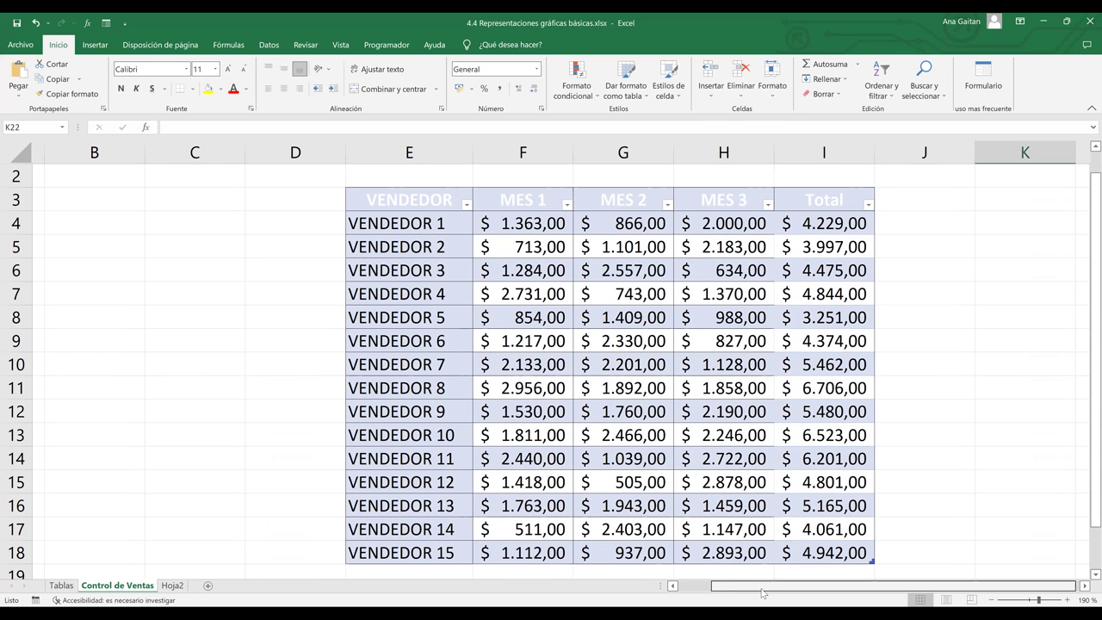
scroll(761, 592, "right", 1)
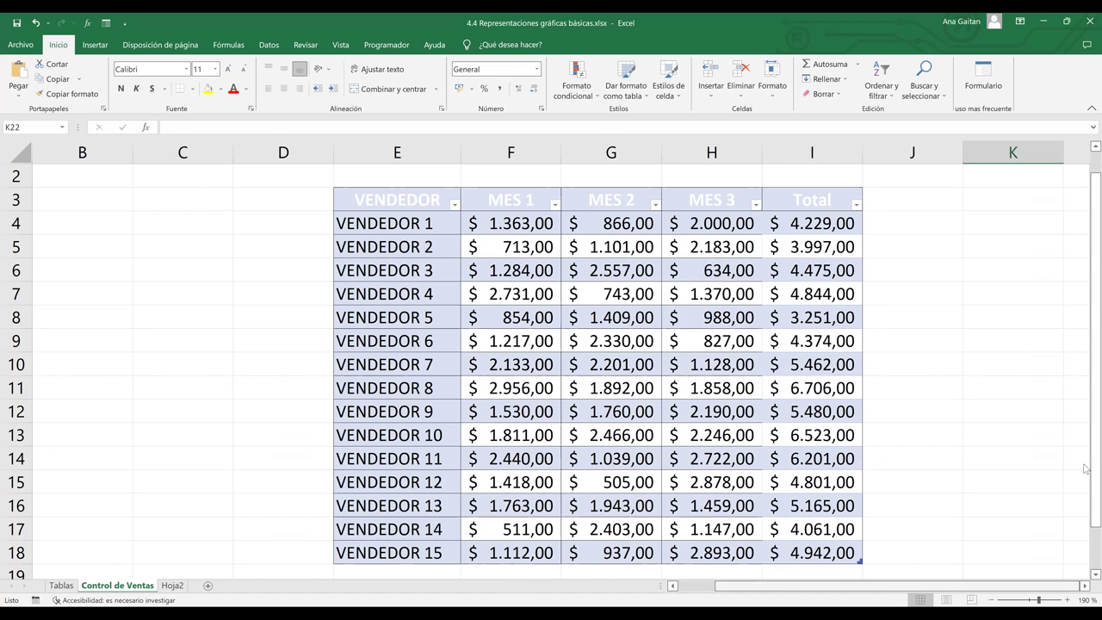
scroll(1085, 469, "up", 2)
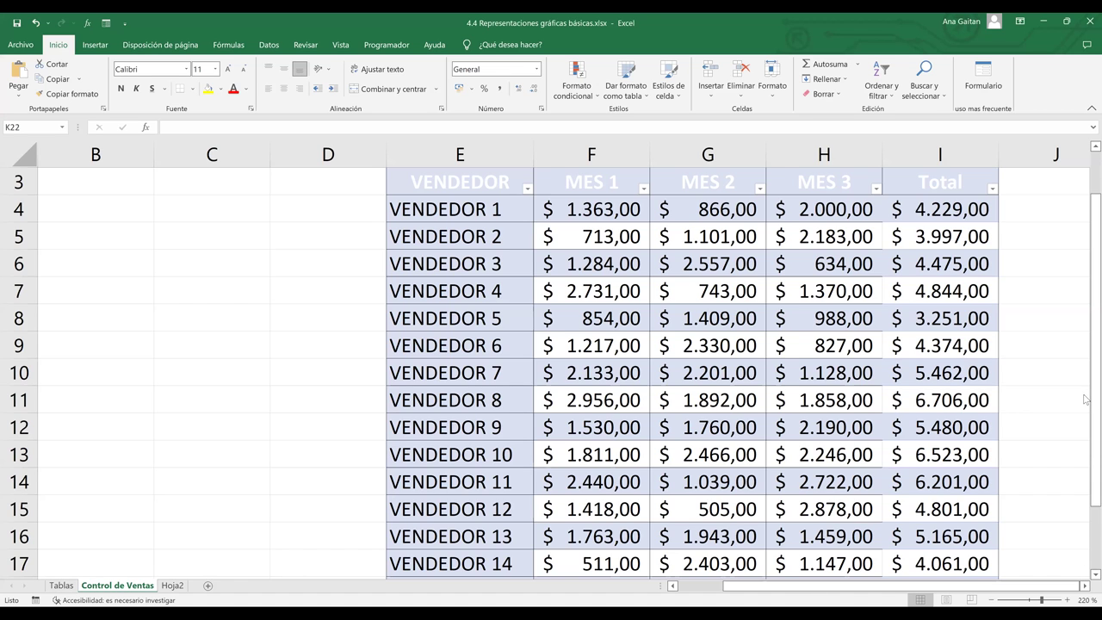
scroll(1085, 396, "down", 1)
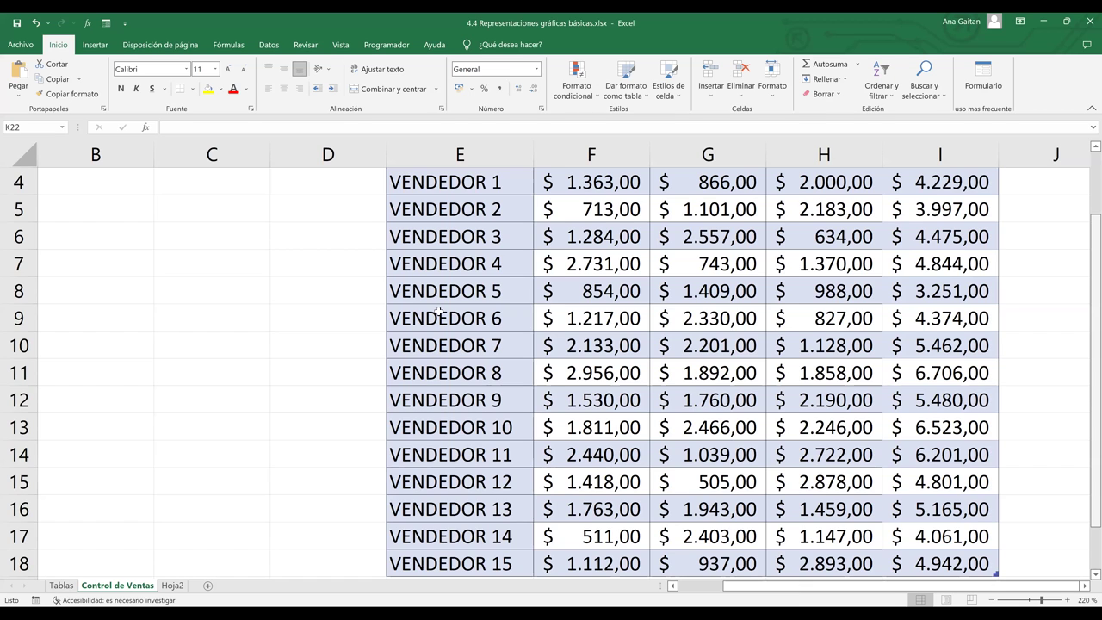
scroll(590, 281, "up", 2)
Go through the sales table's header cells in row 3, from VENDEDOR and the months to Total.
left_click(555, 291)
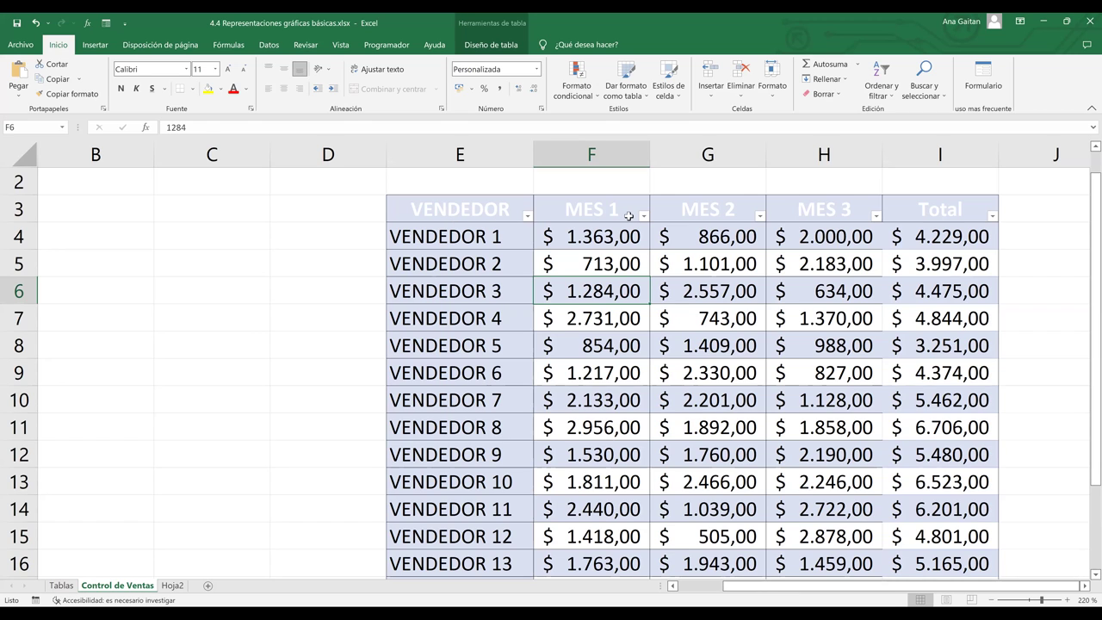
key("ctrl+Up")
key("Left")
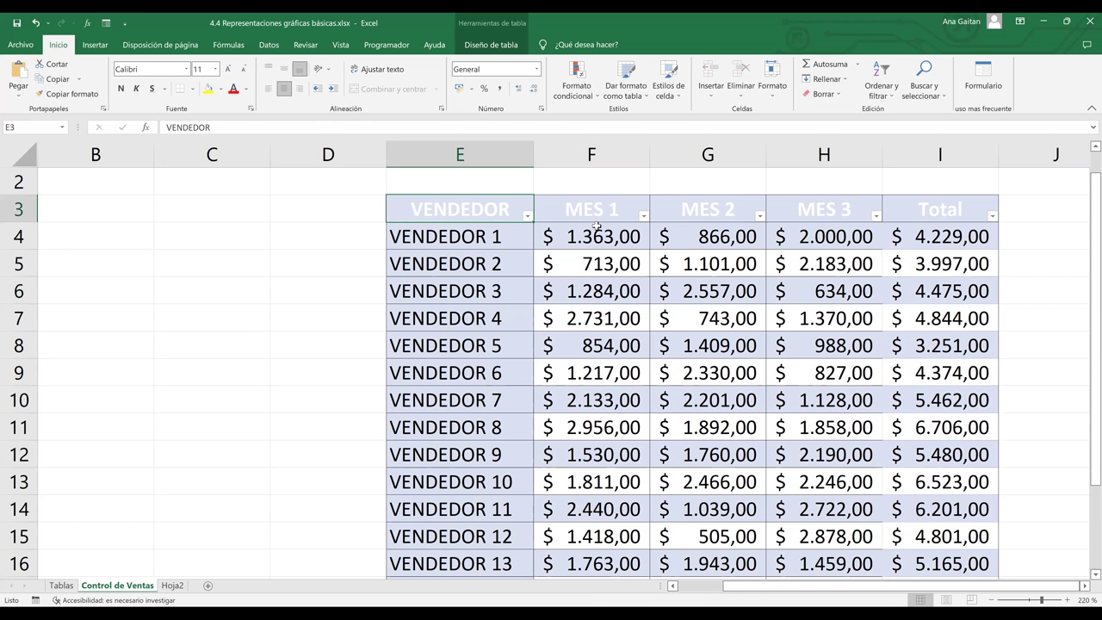
left_click(707, 215)
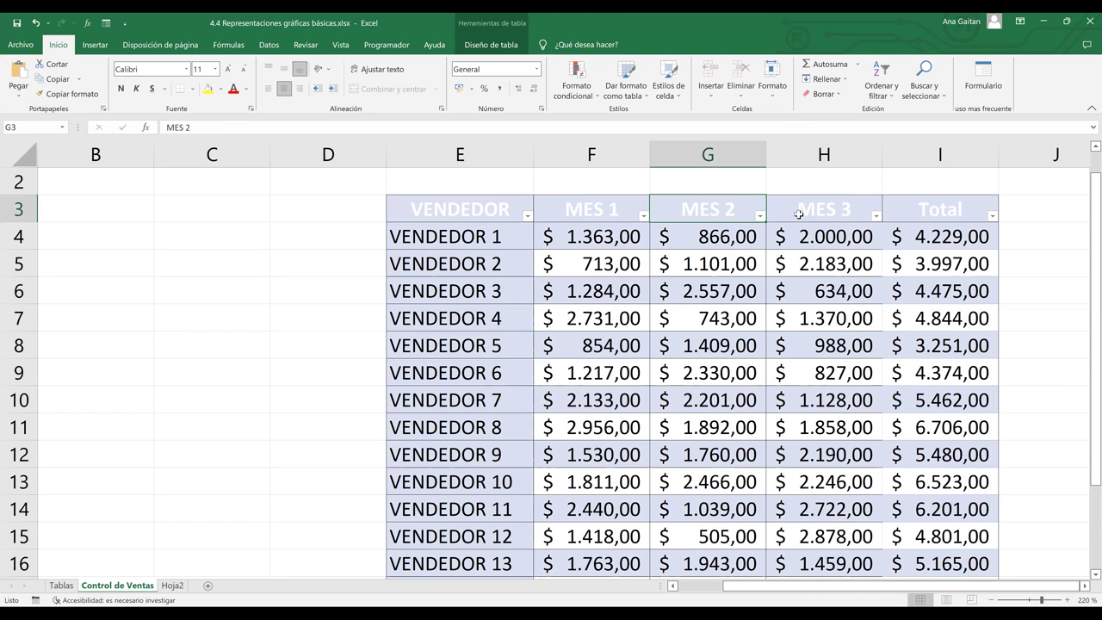
key("Right")
key("Right")
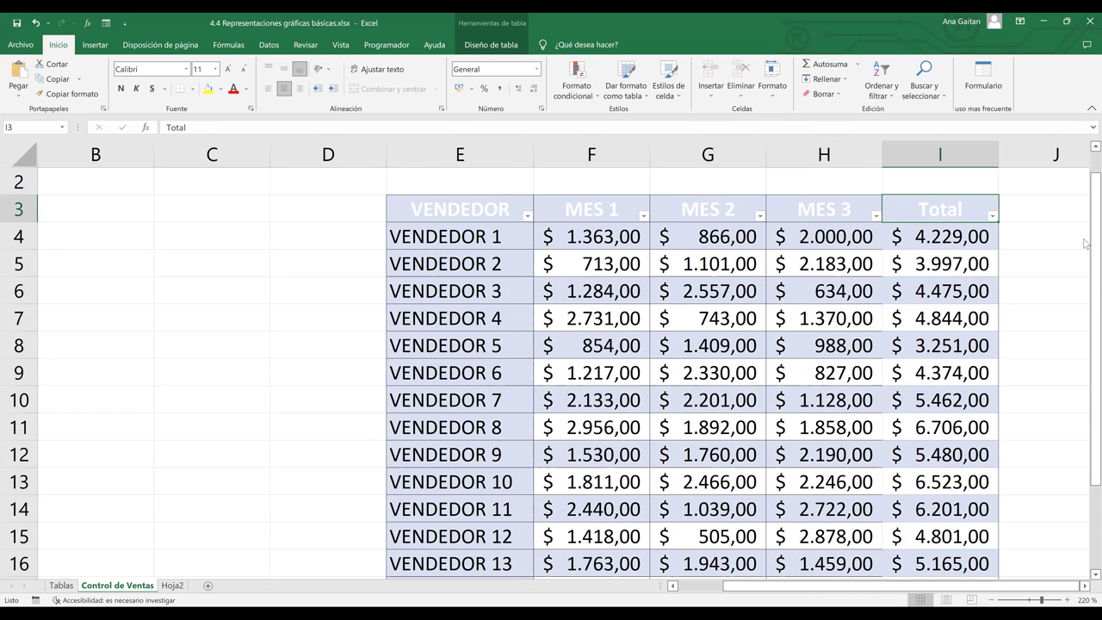
scroll(1085, 310, "down", 2)
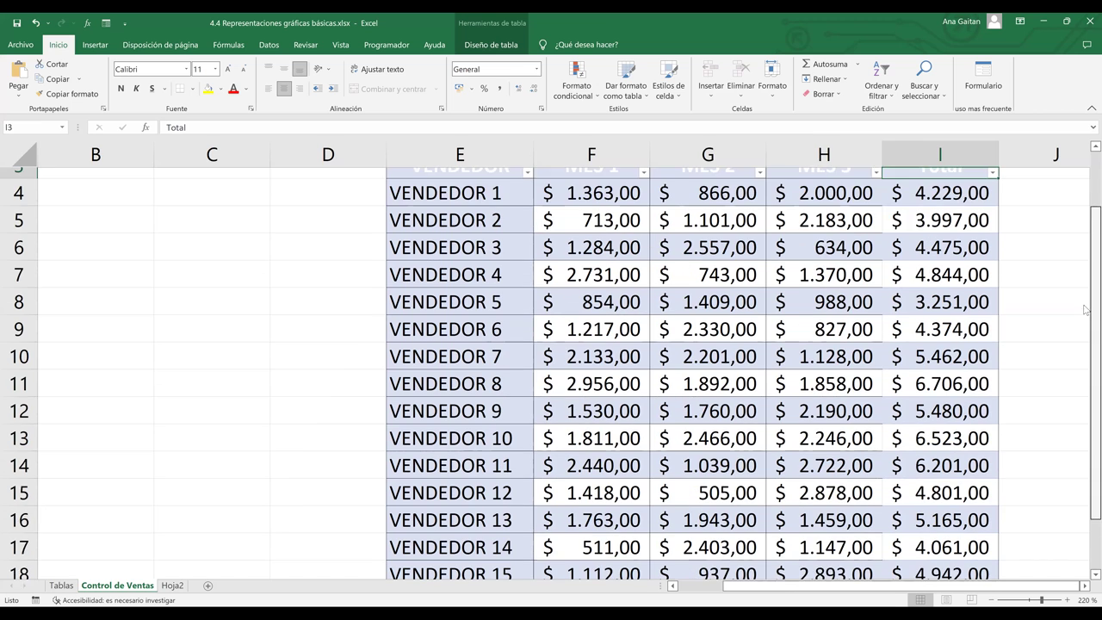
Switch to the Tablas sheet and review its vendor table with the monthly sales.
left_click(66, 587)
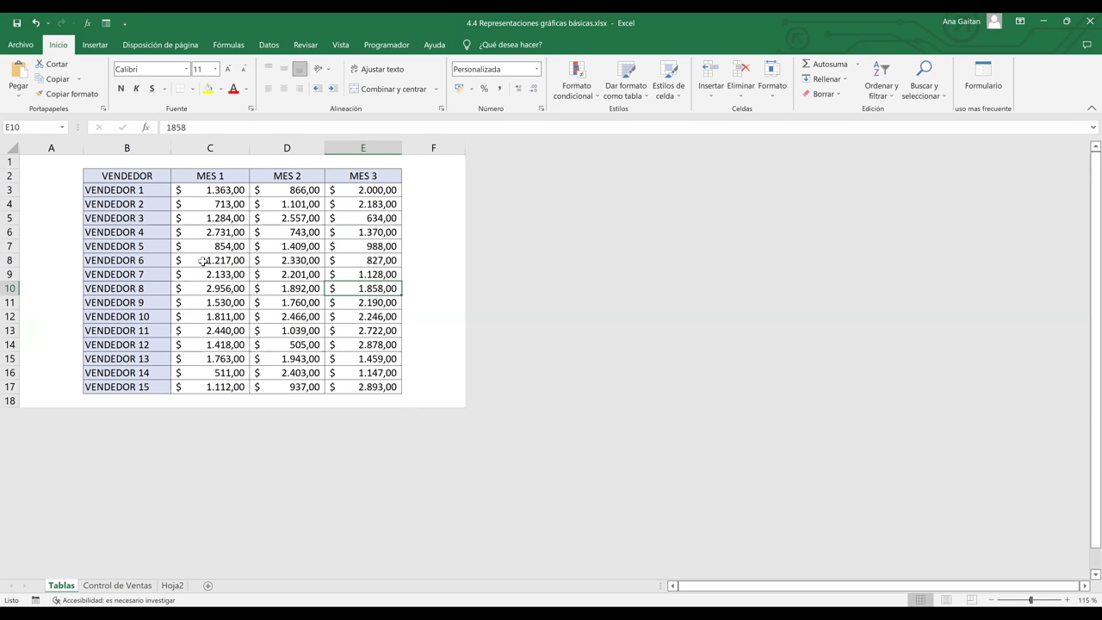
key("Up")
key("Up")
key("Left")
key("Left")
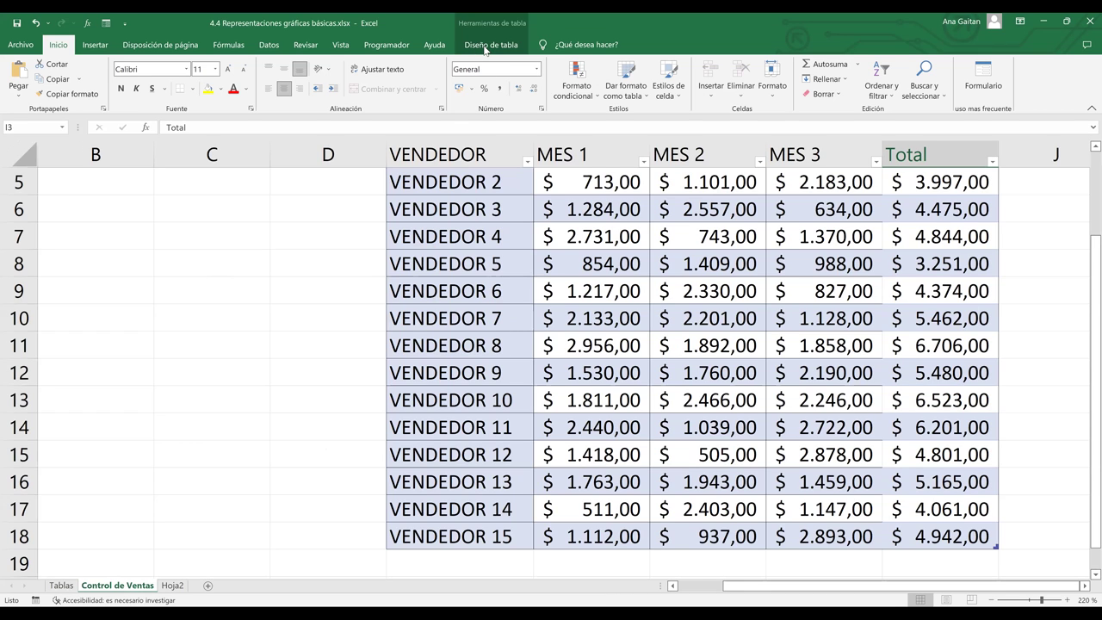
On the Control de Ventas sheet, select the vendor names in E3:E17 together with the totals in I3:I17.
left_click(499, 237)
scroll(499, 232, "up", 1)
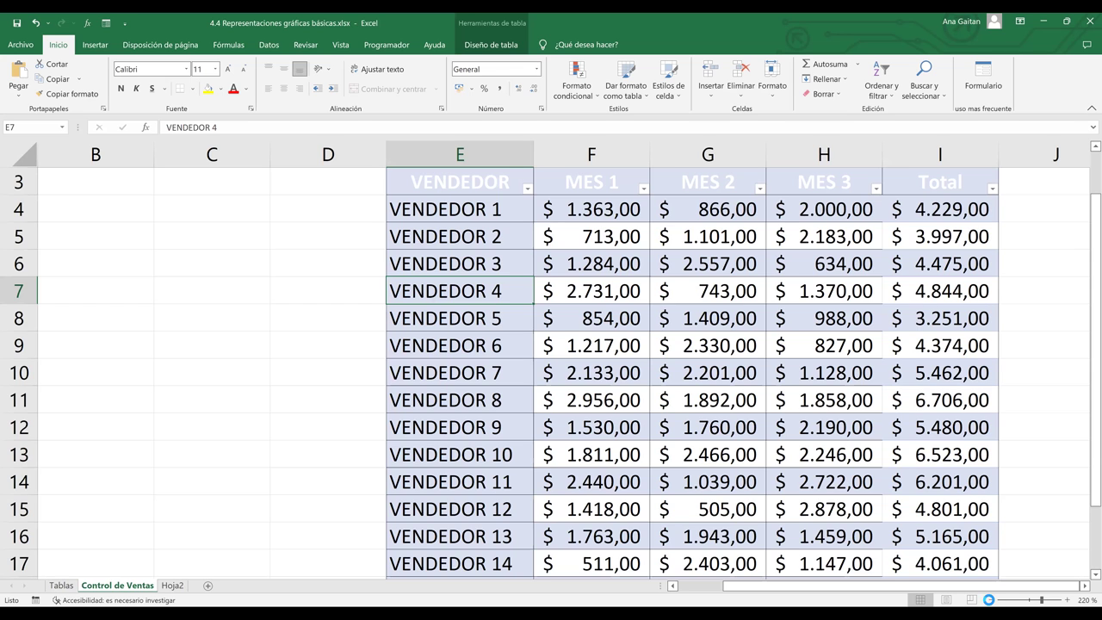
left_click(988, 600)
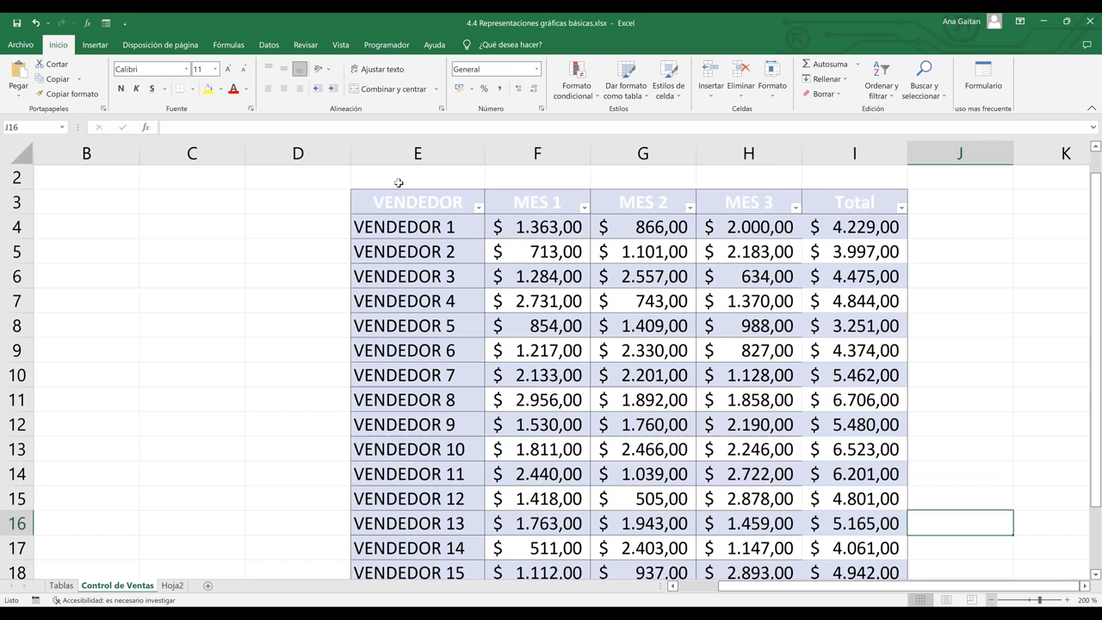
scroll(399, 183, "down", 1)
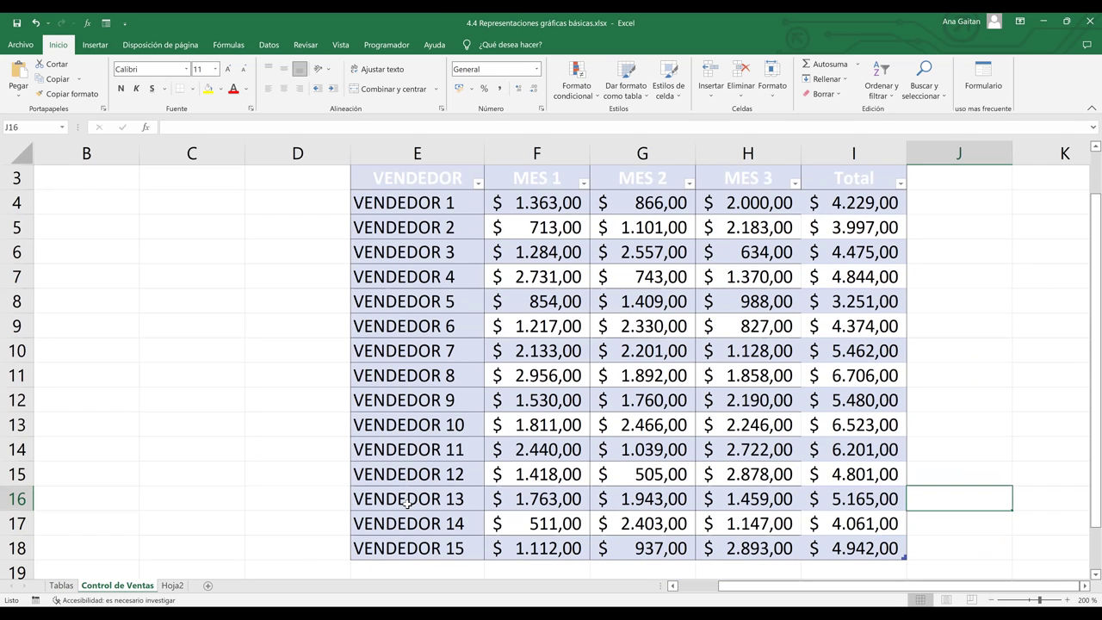
left_click_drag(409, 517, 434, 529)
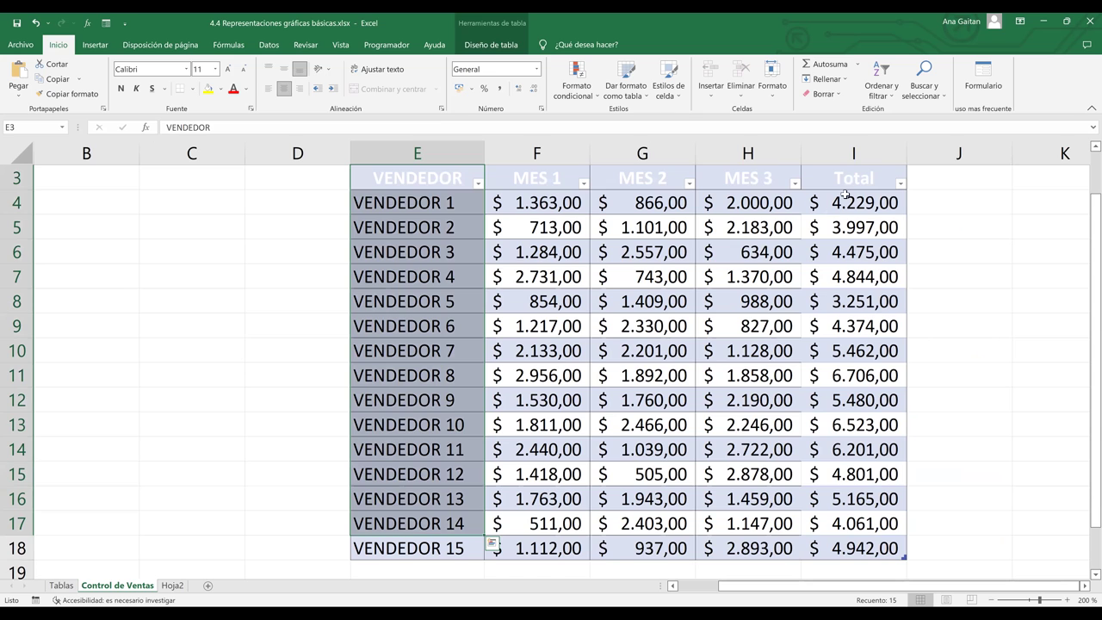
left_click_drag(849, 181, 816, 501)
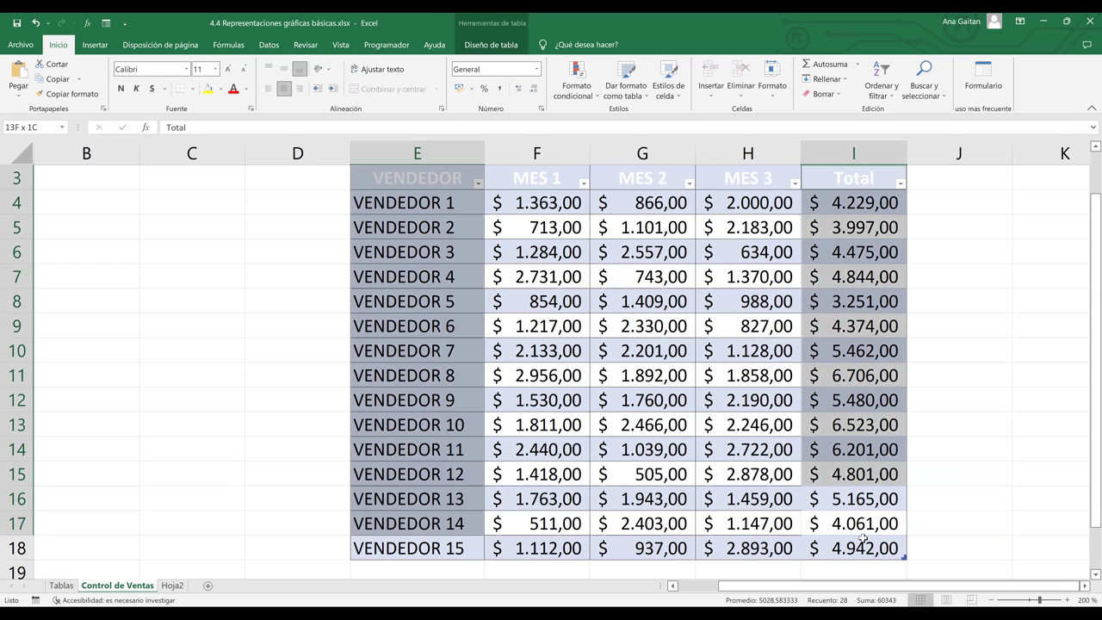
left_click_drag(883, 542, 866, 530)
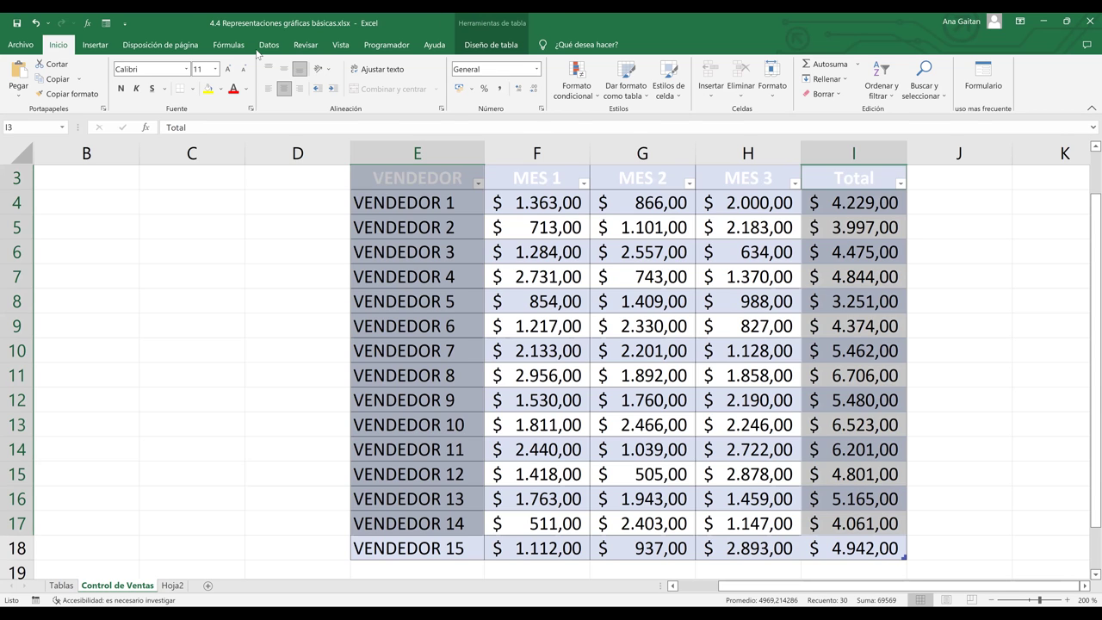
Insert a 2D clustered column chart from the selected vendor names and totals.
left_click(105, 49)
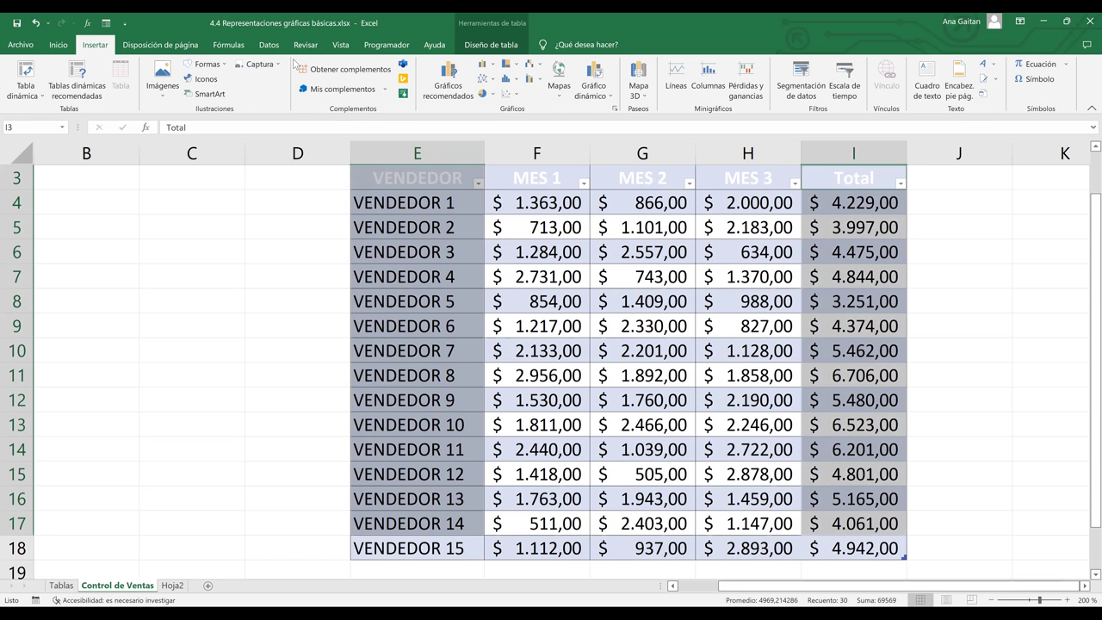
left_click(436, 94)
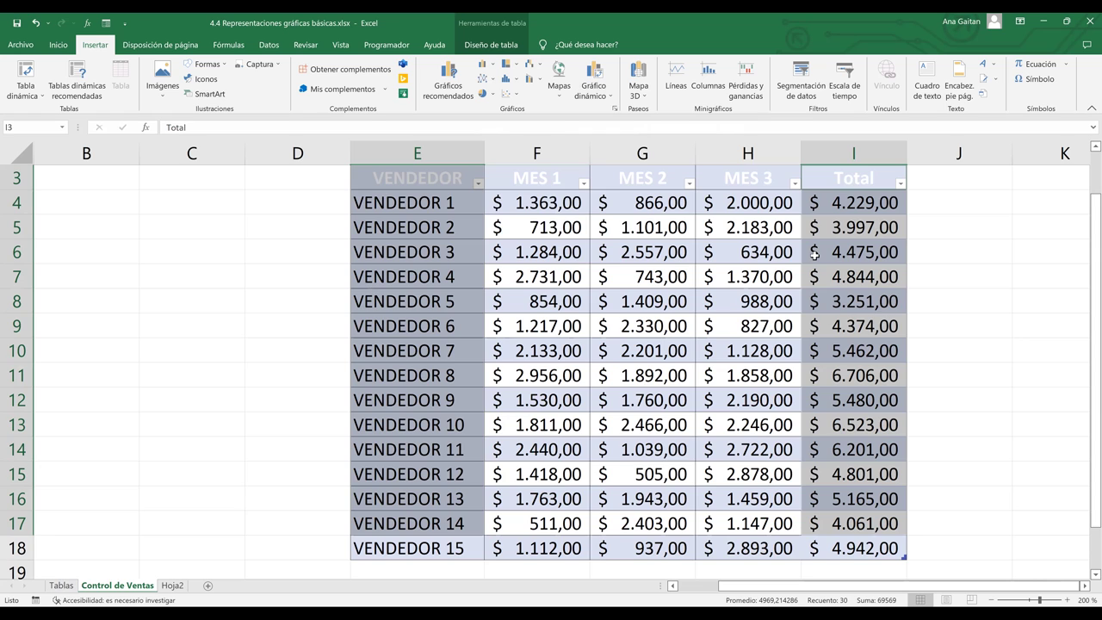
left_click(485, 67)
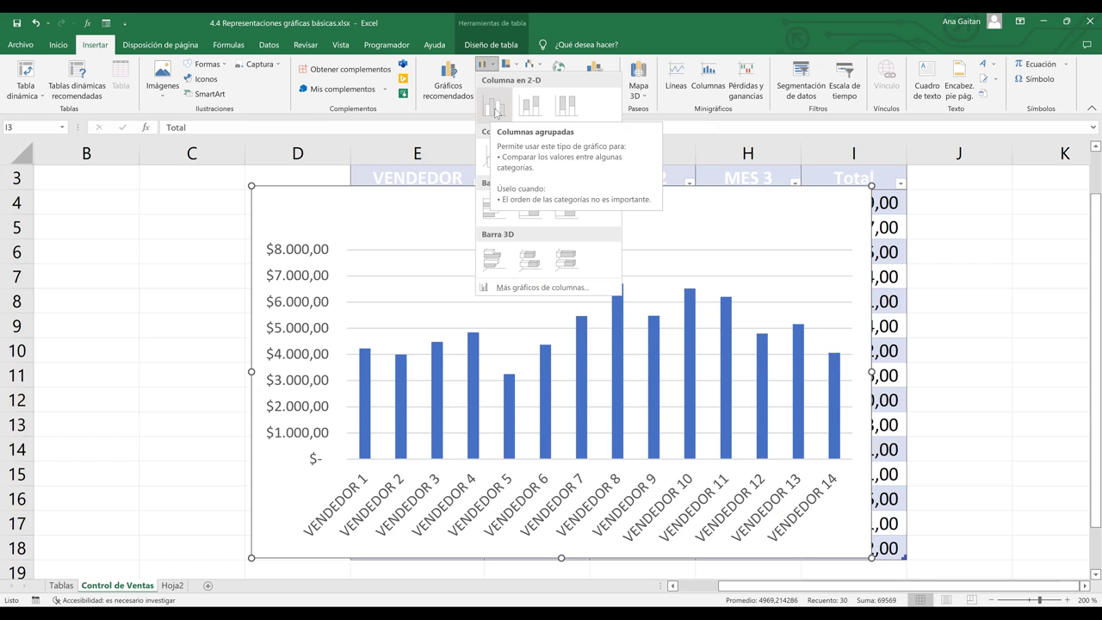
left_click(496, 112)
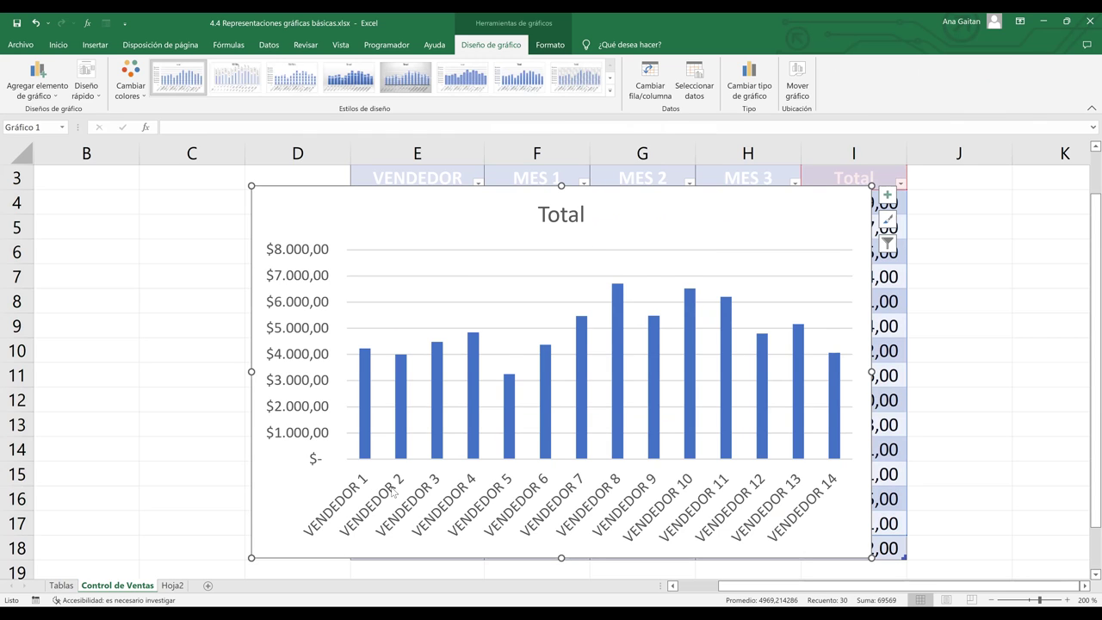
Inspect the column chart's horizontal axis and plot area, and leave the chart deselected.
left_click(314, 492)
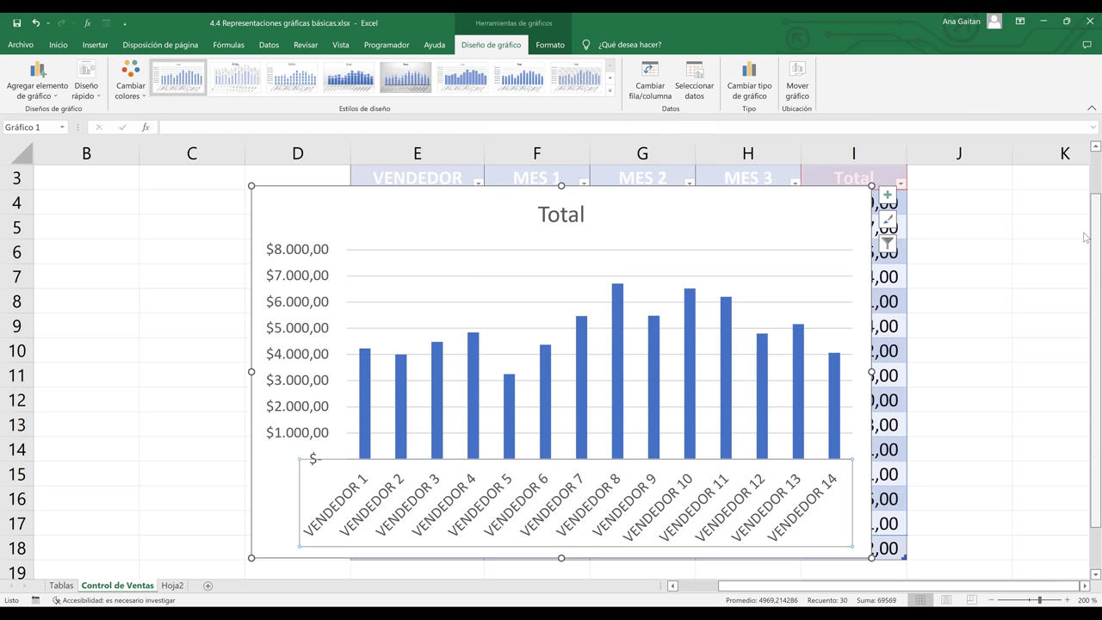
left_click(889, 370)
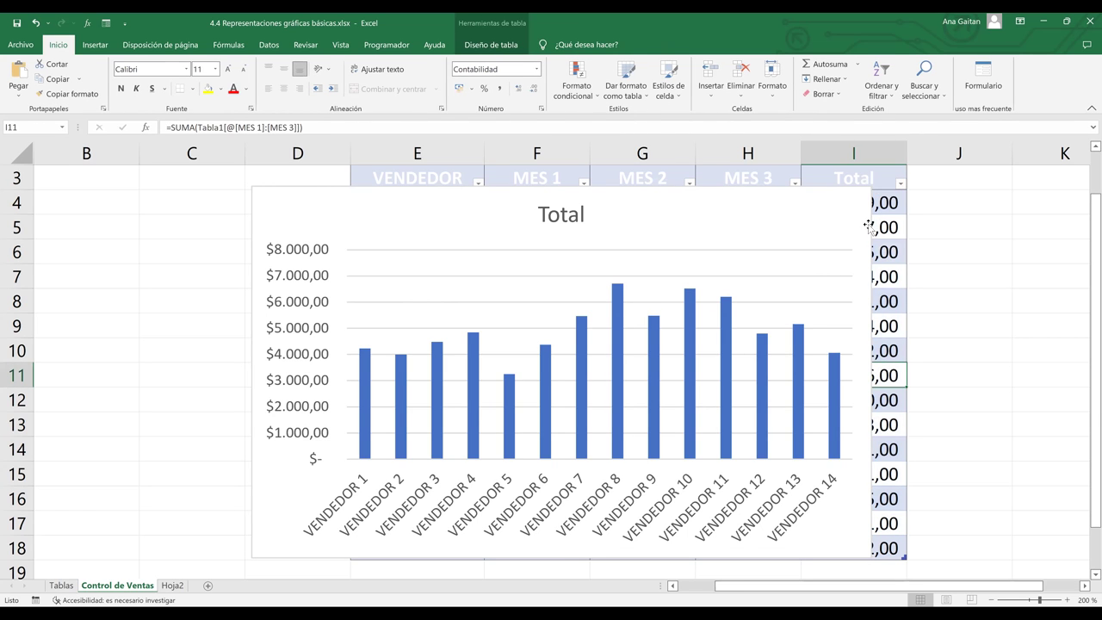
left_click(532, 229)
left_click(941, 297)
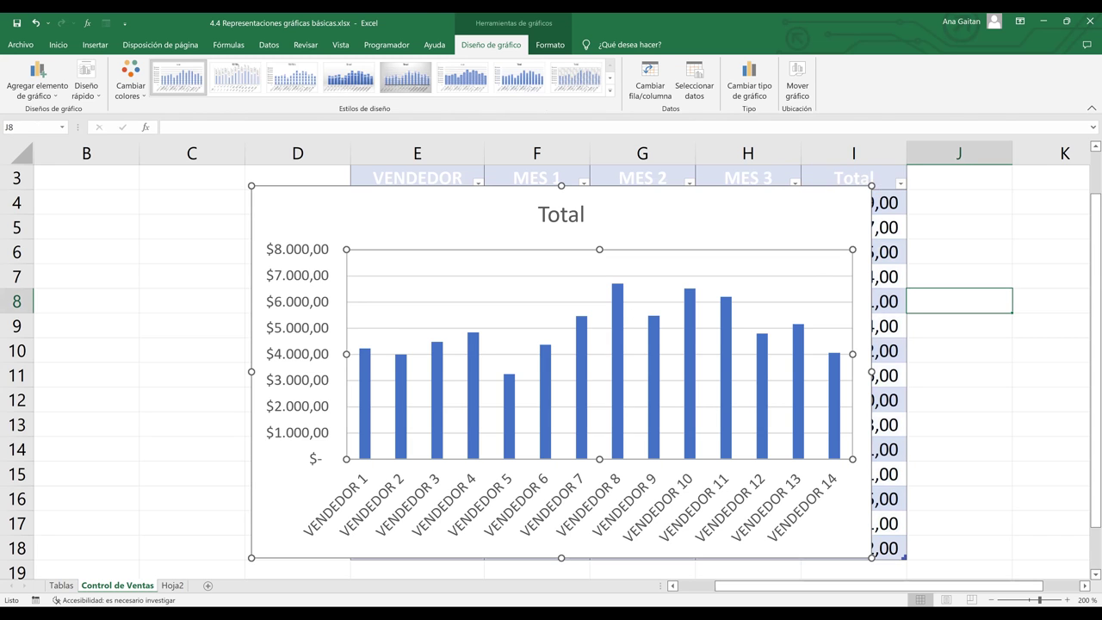
Move the column chart off the sales table to the empty cells beside it, starting in column J near row 3.
left_click(988, 600)
left_click(988, 600)
left_click(988, 600)
left_click(988, 600)
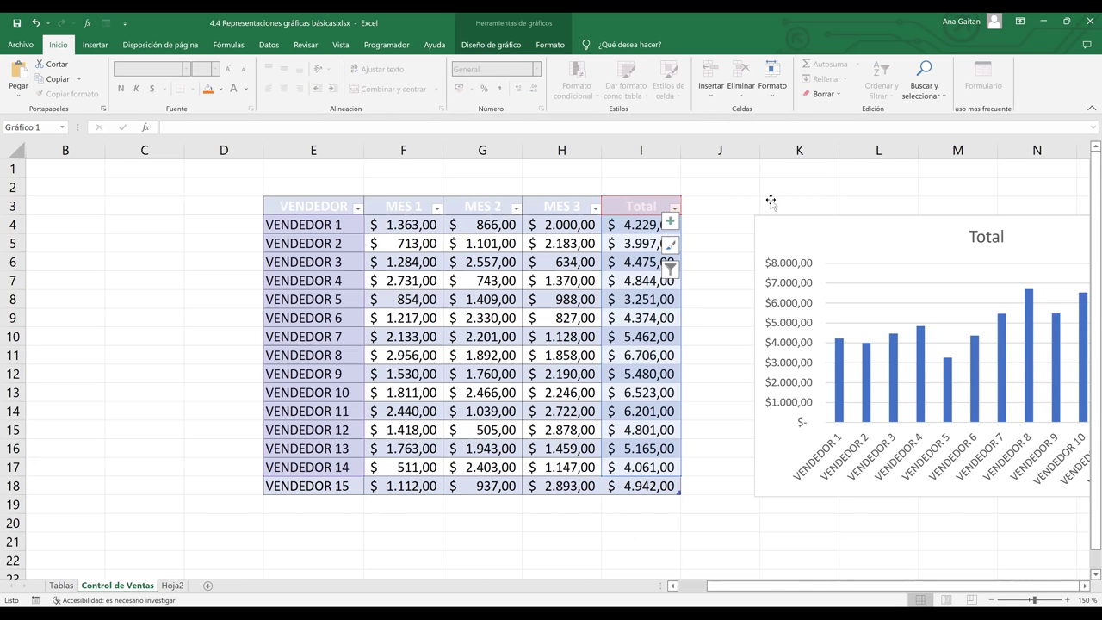
left_click_drag(769, 193, 769, 195)
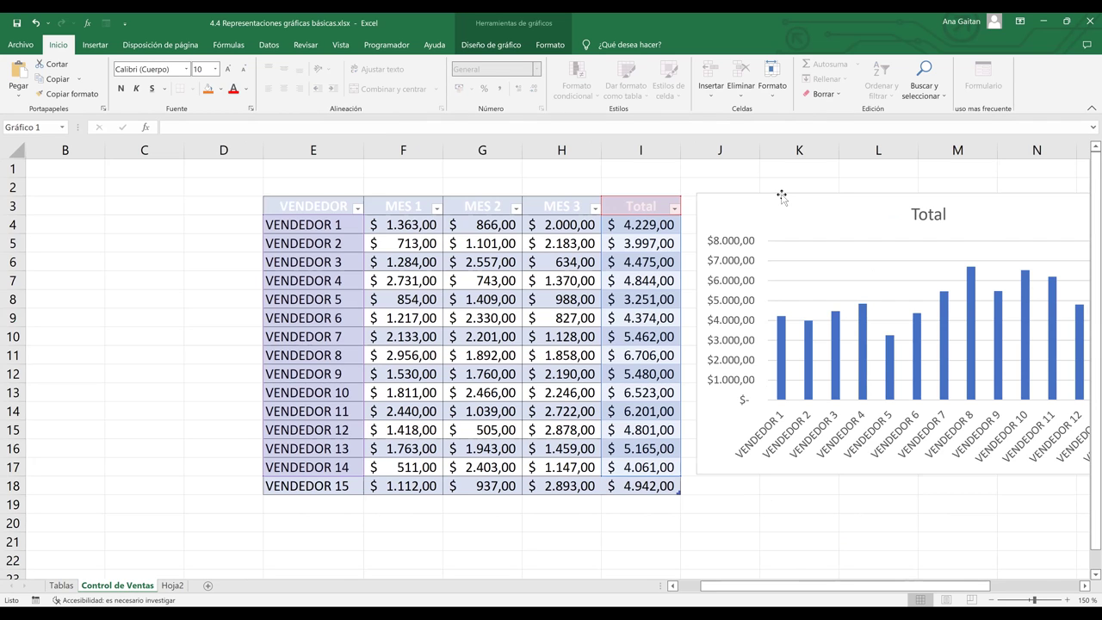
left_click(782, 193)
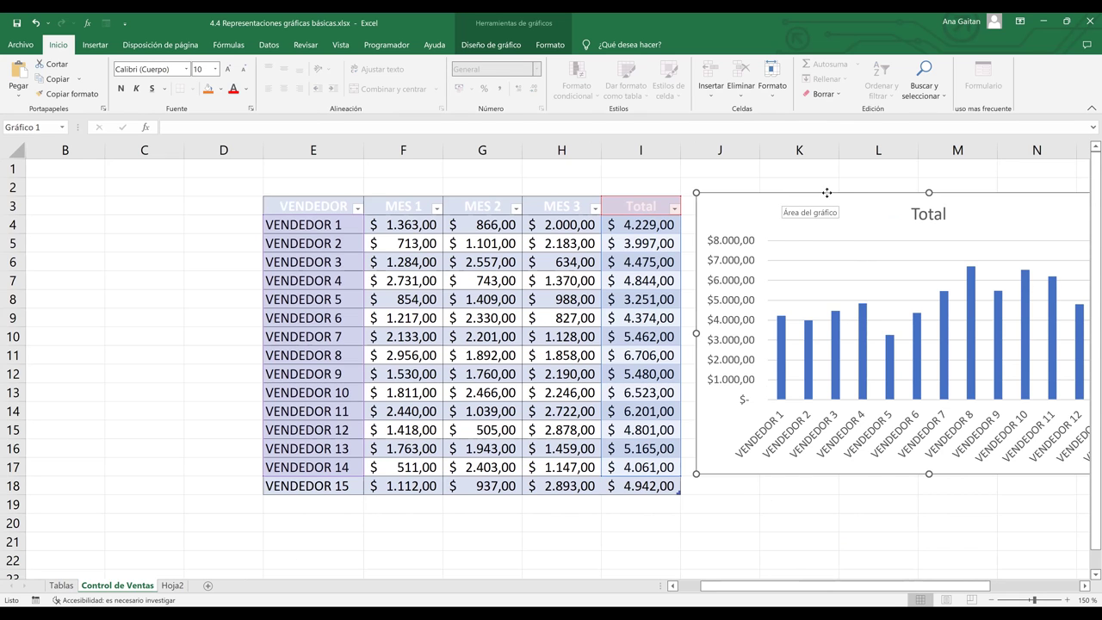
key("ctrl+z")
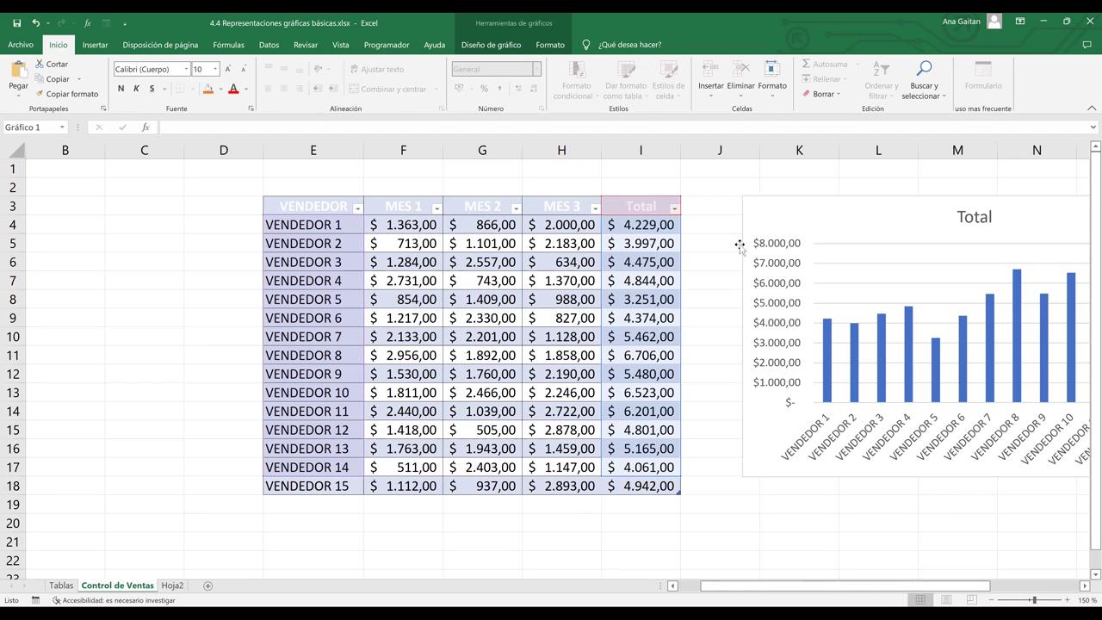
Select the column chart's data series and its vertical value axis to identify these elements.
left_click(847, 338)
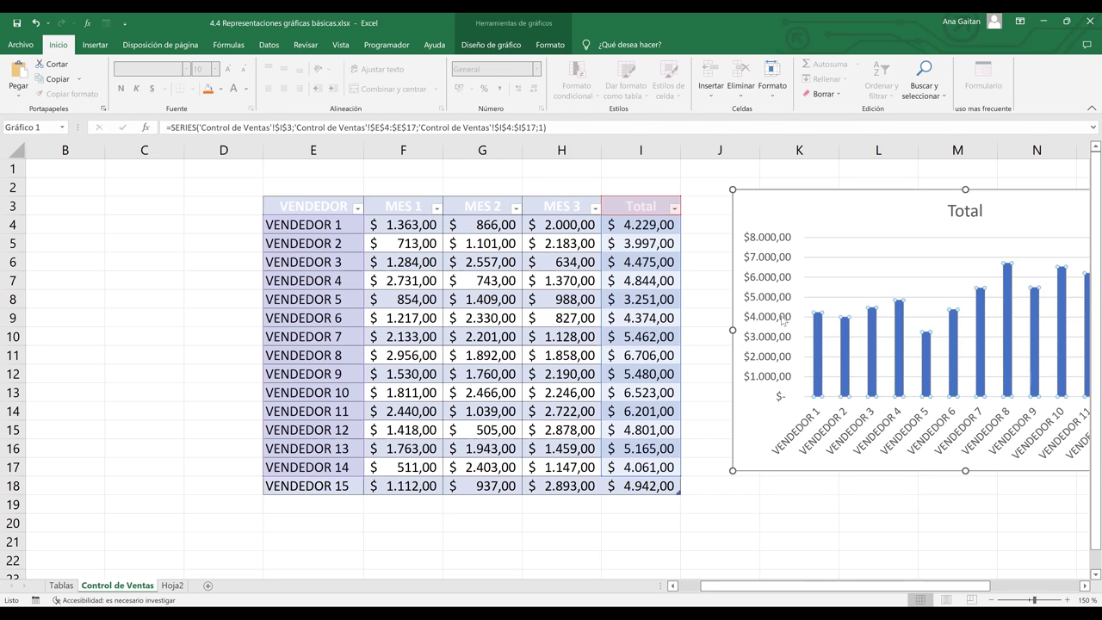
key("Up")
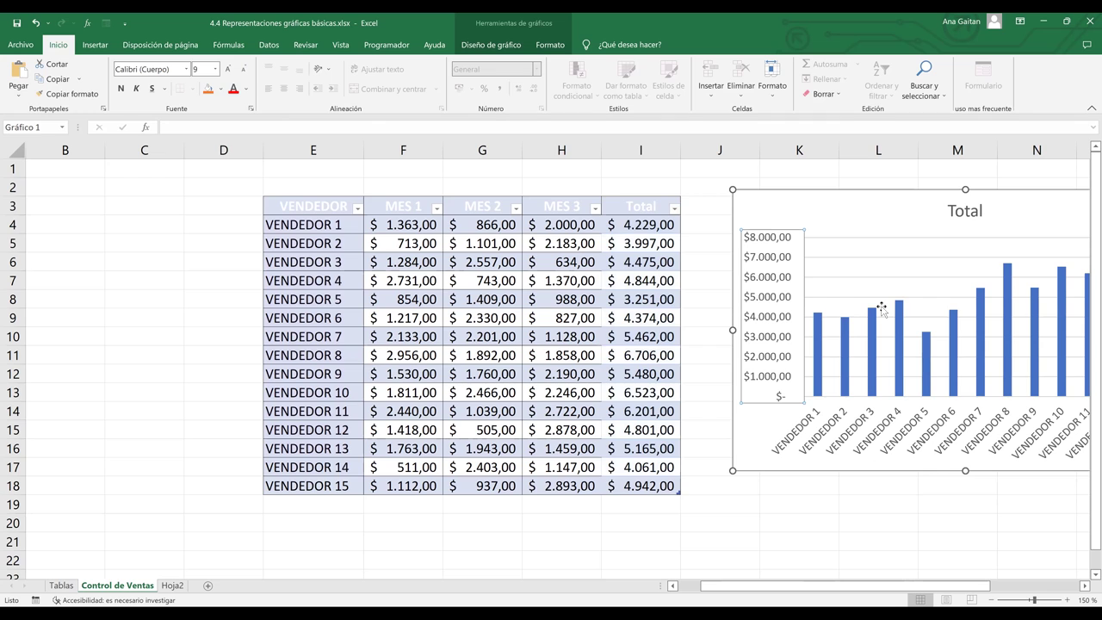
Reposition the column chart beside the sales table, starting in column J at row 2, and leave it deselected.
left_click(848, 197)
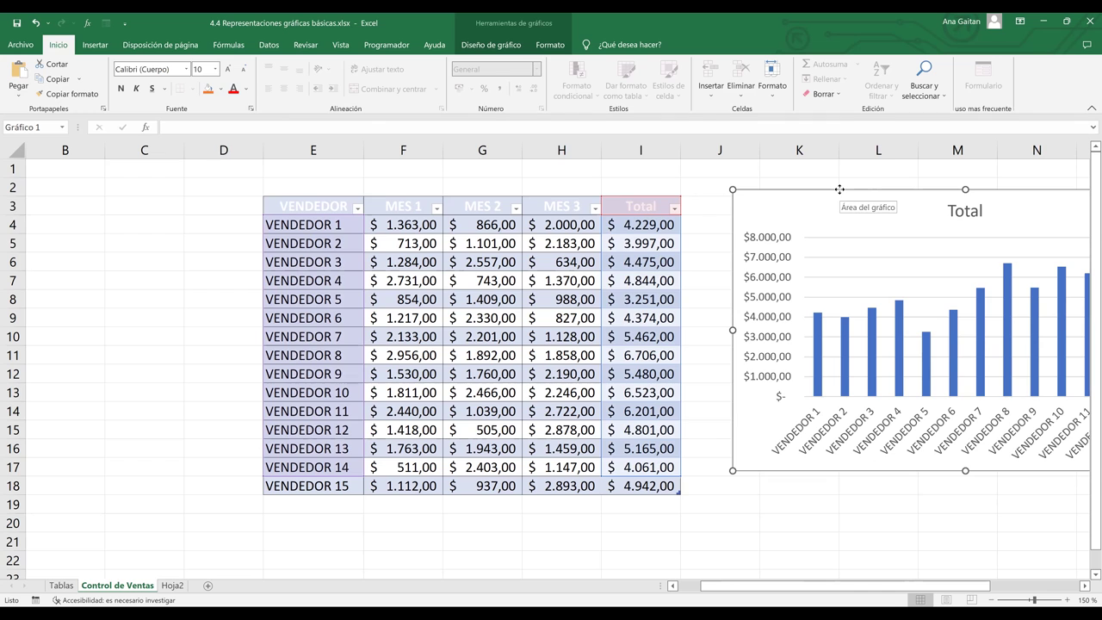
left_click_drag(839, 189, 862, 266)
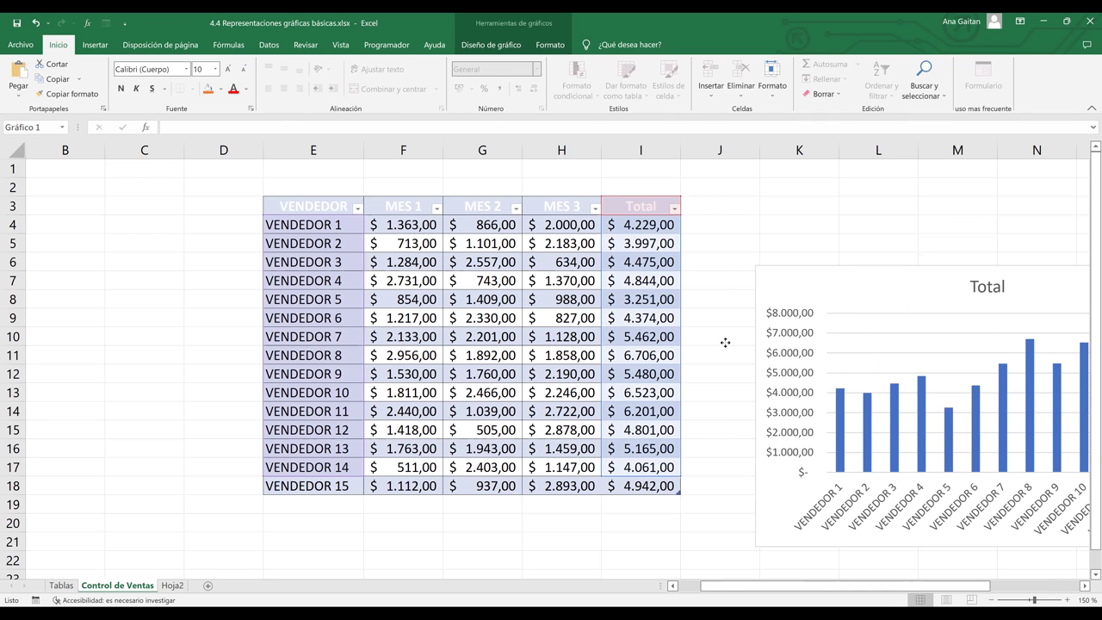
left_click_drag(834, 183, 816, 165)
left_click(833, 504)
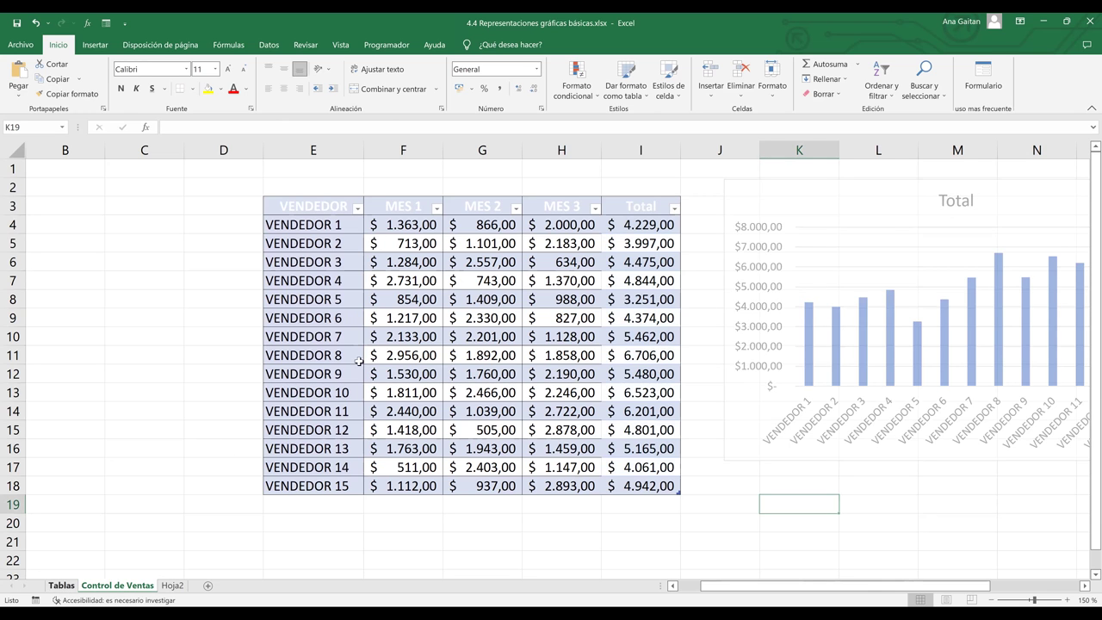
On the Tablas sheet, select the VENDEDOR column B2:B17 together with the MES 3 column E2:E17.
key("ctrl+Page_Up")
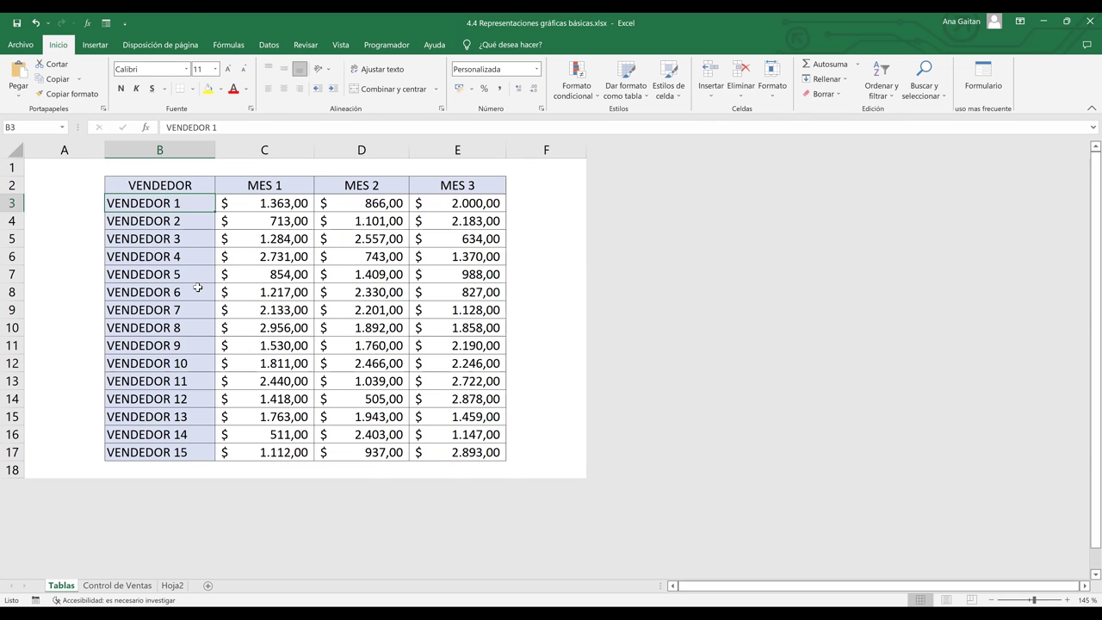
left_click(389, 290)
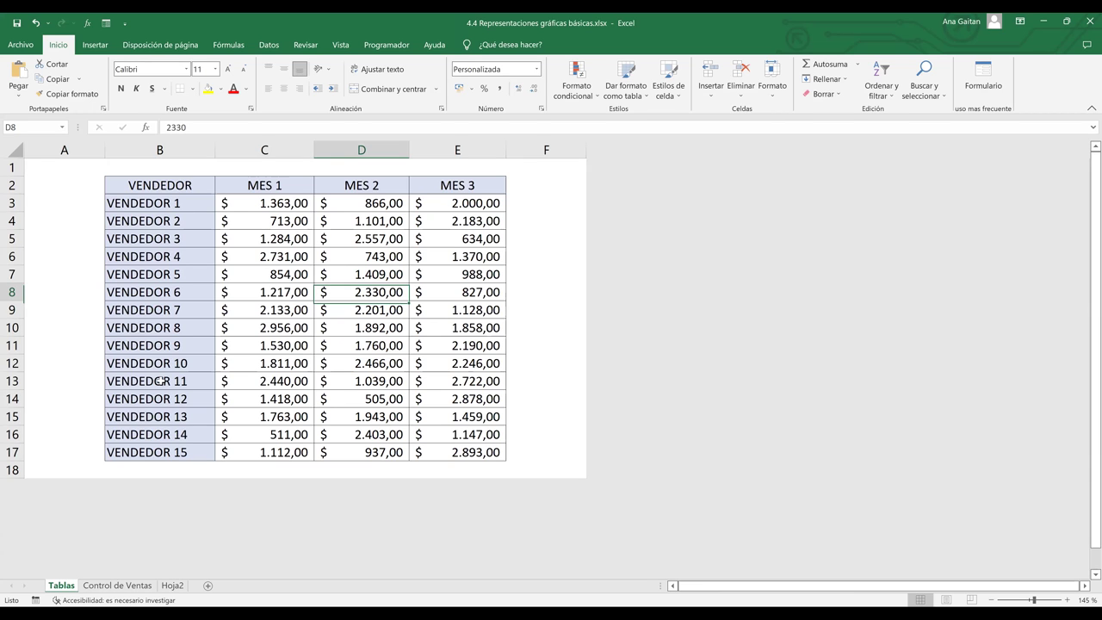
left_click_drag(159, 185, 165, 444)
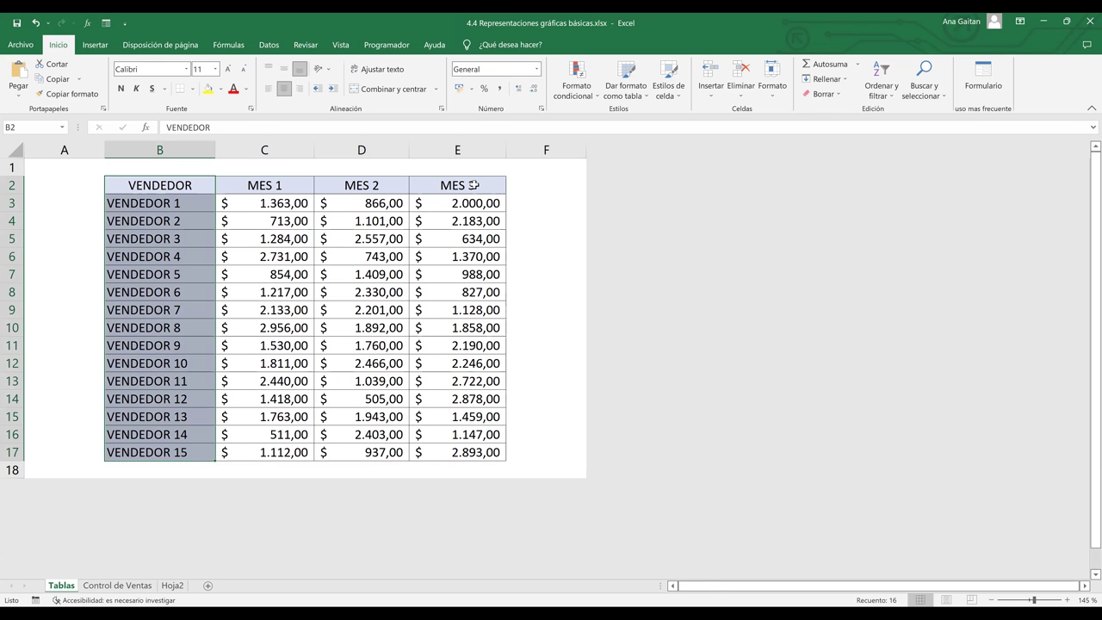
left_click(123, 453, "shift")
mouse_move(420, 452)
left_mouse_down()
mouse_move(160, 459)
mouse_move(434, 445)
left_mouse_up()
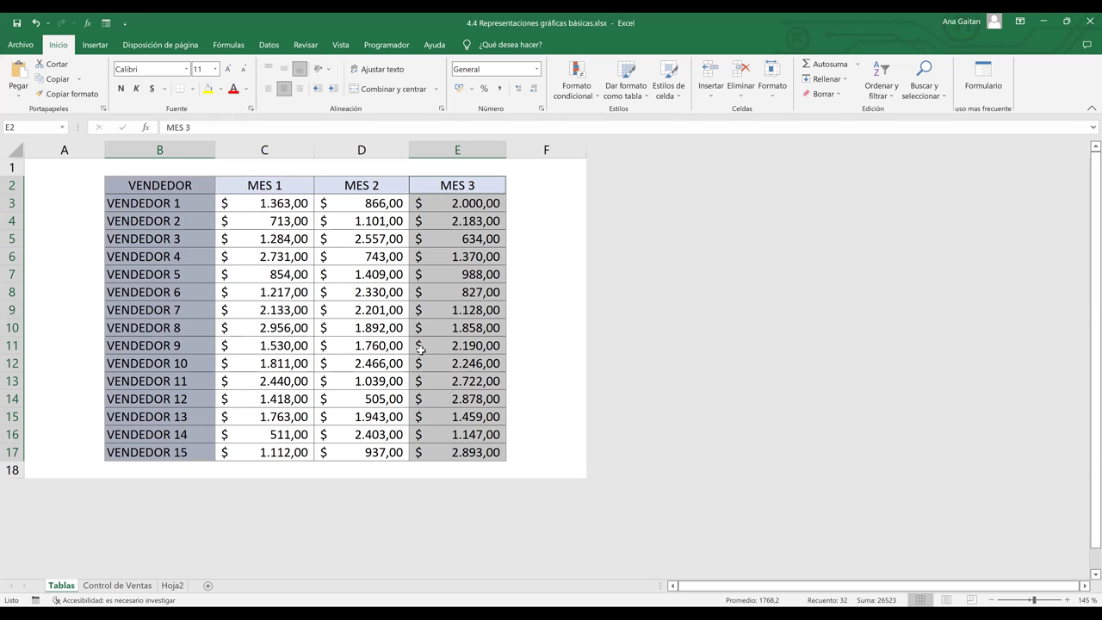
Preview the recommended chart types for the selected MES 3 data and insert the line chart.
left_click(94, 46)
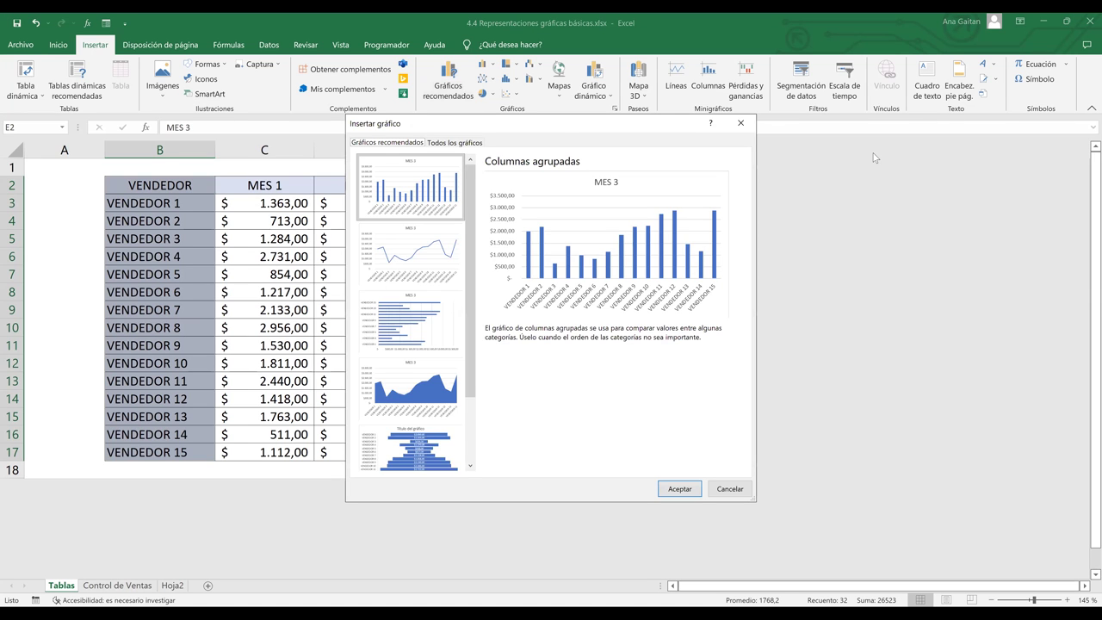
left_click_drag(873, 157, 874, 158)
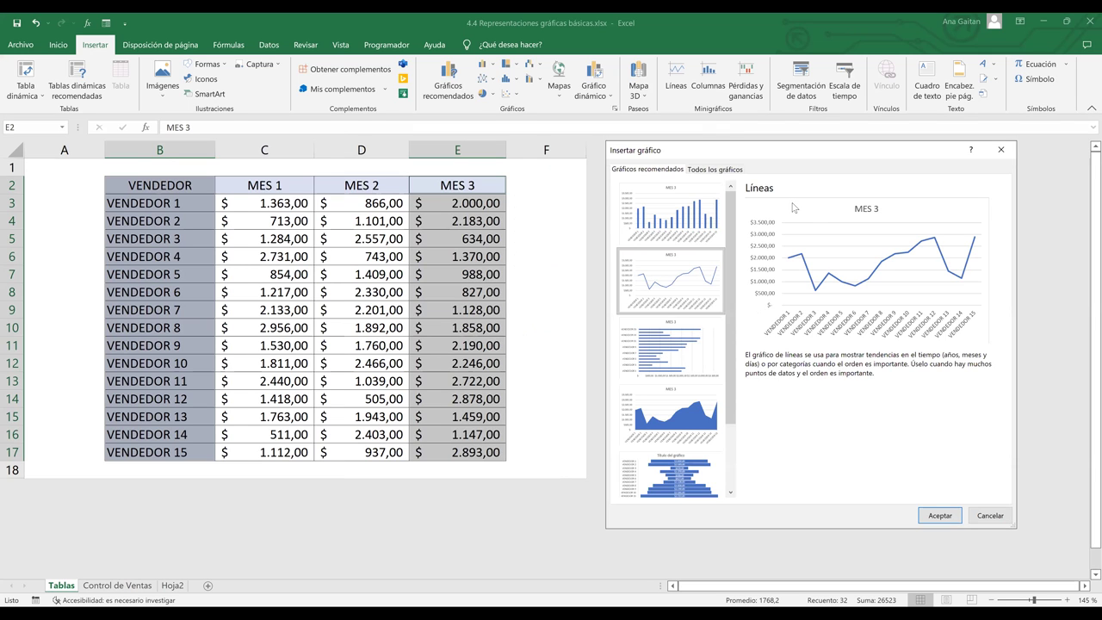
key("Down")
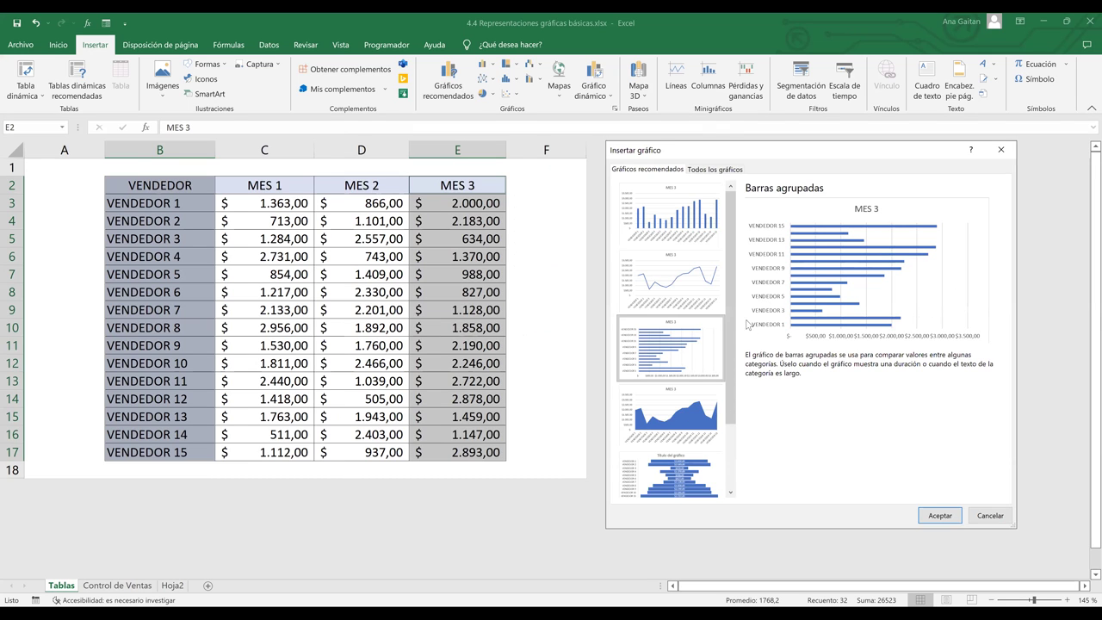
key("Down")
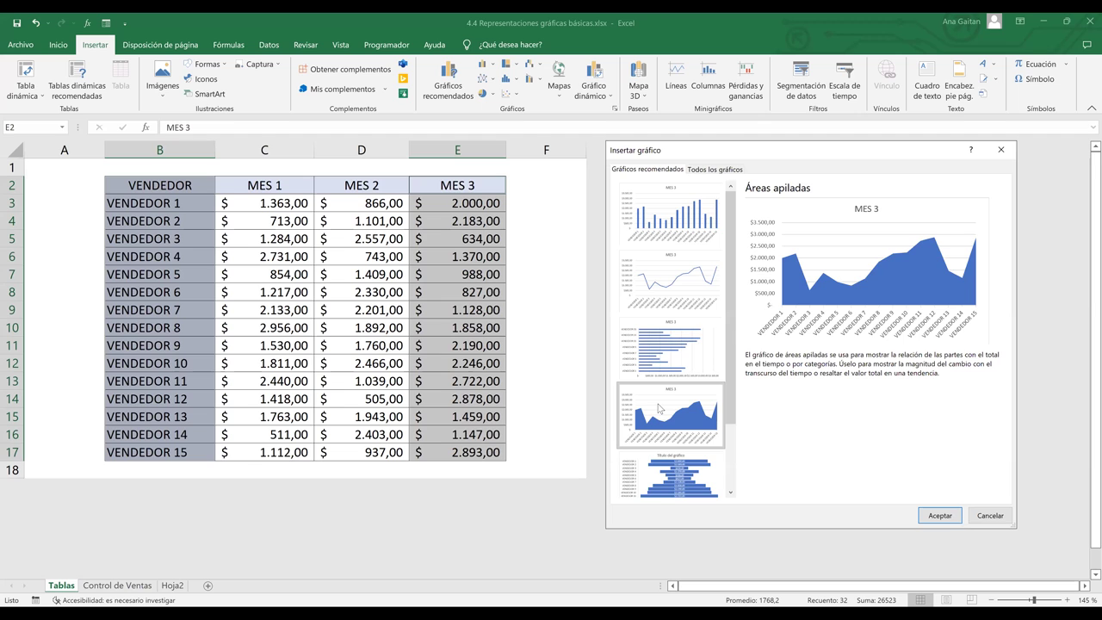
key("Down")
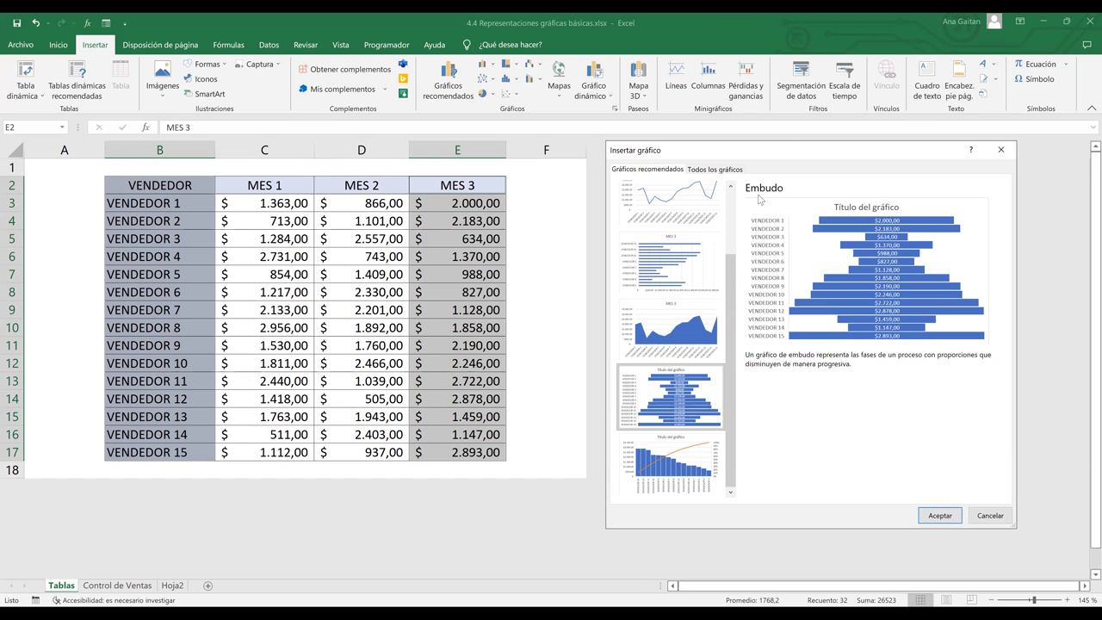
key("Down")
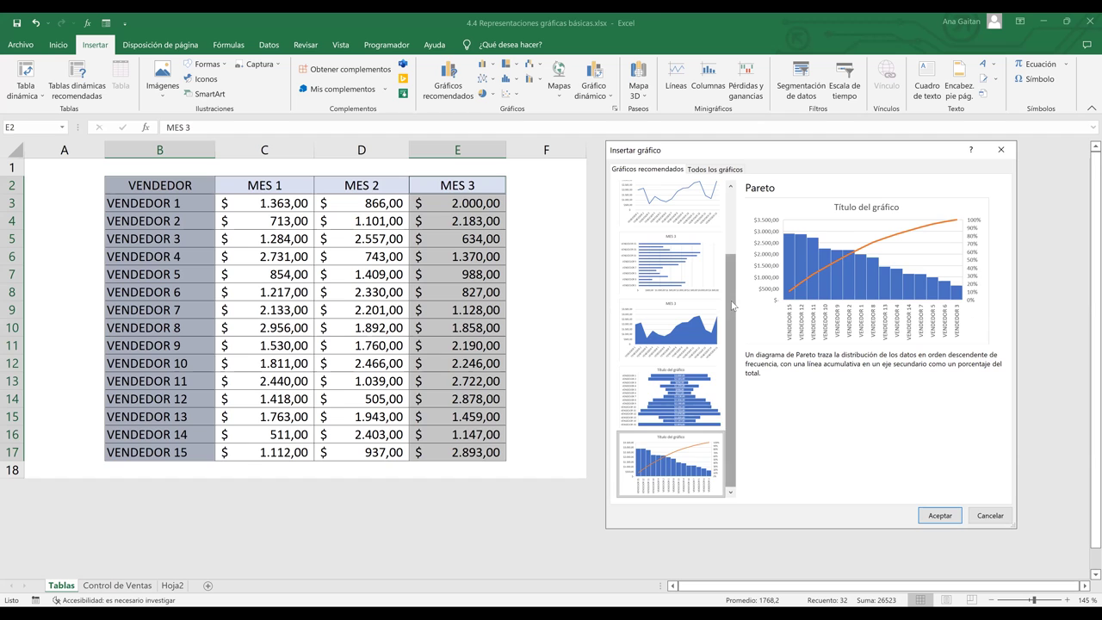
scroll(723, 218, "up", 3)
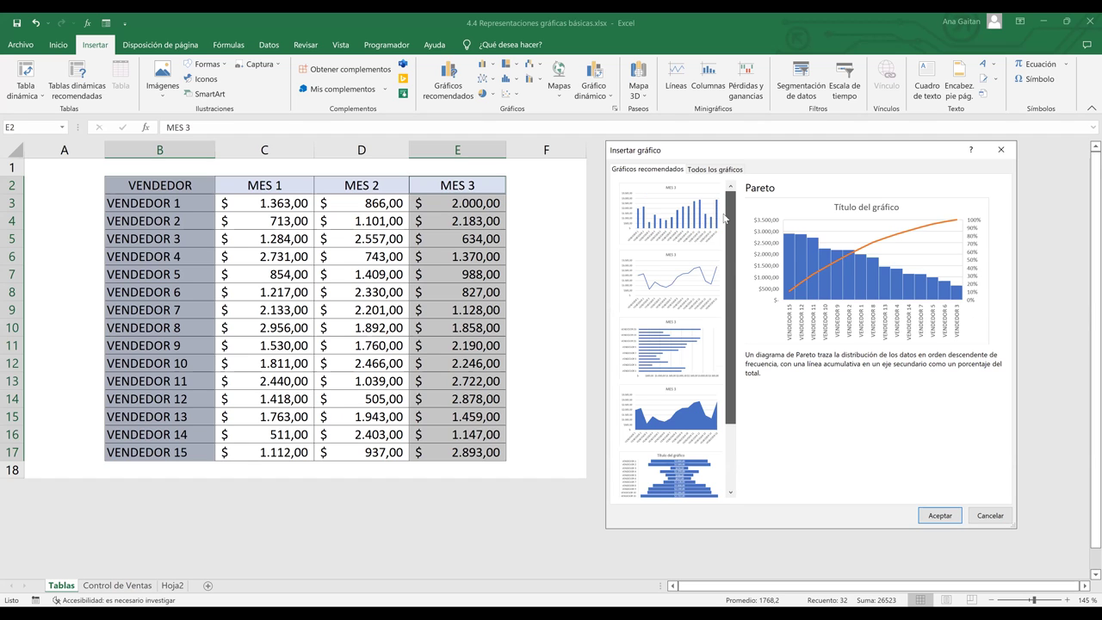
left_click(670, 295)
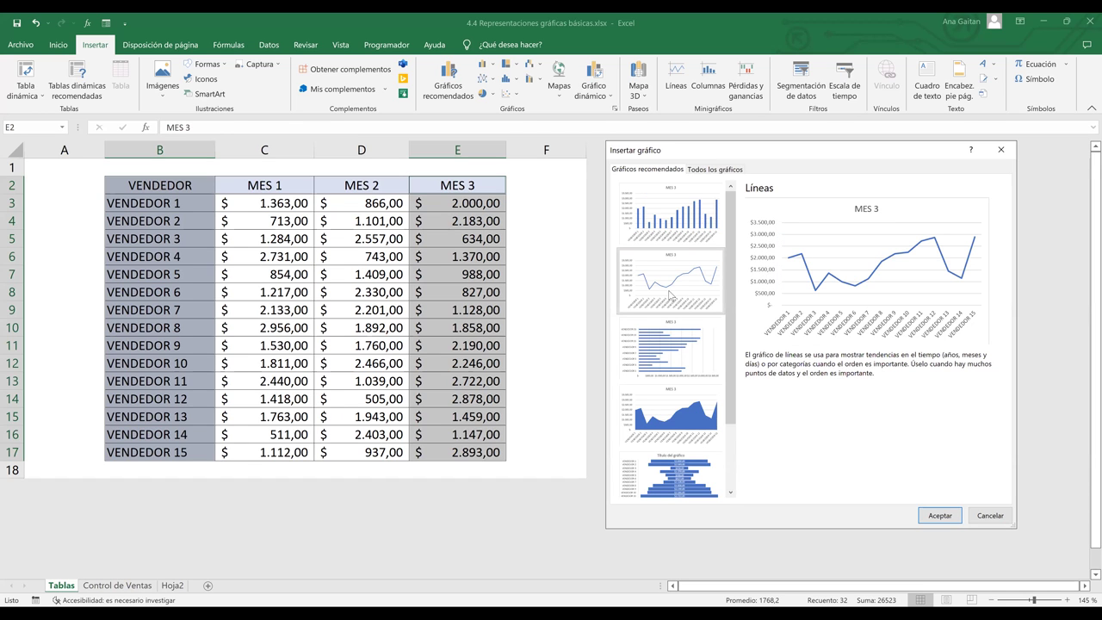
left_click(939, 516)
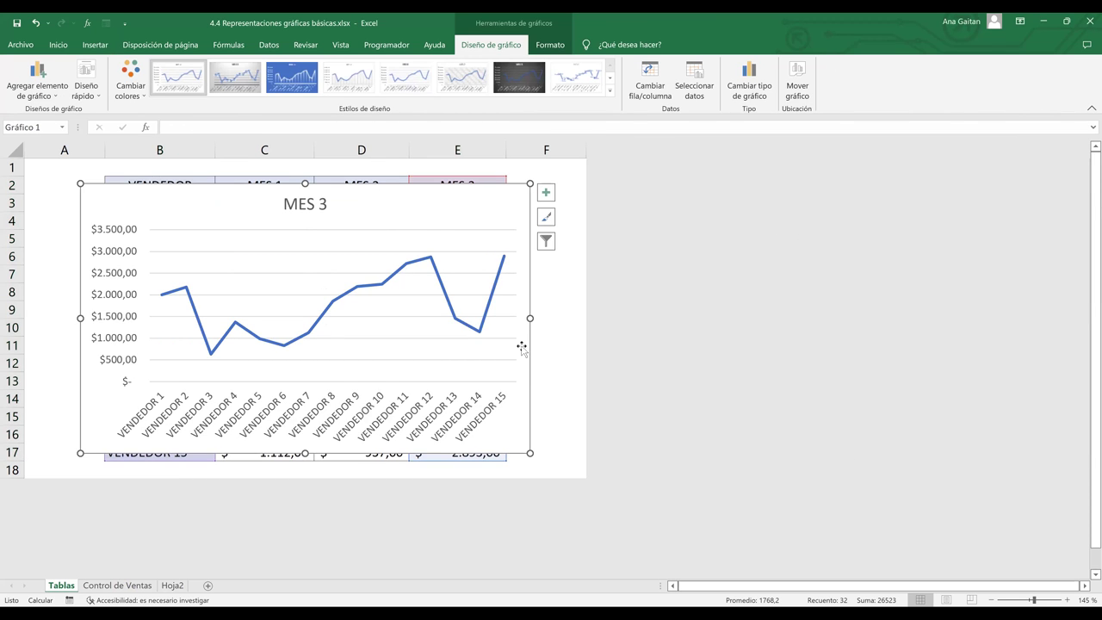
Shrink the MES 3 line chart and move it over columns A to C, from about row 9 to row 18.
left_click_drag(521, 344, 527, 321)
left_click_drag(496, 399, 345, 342)
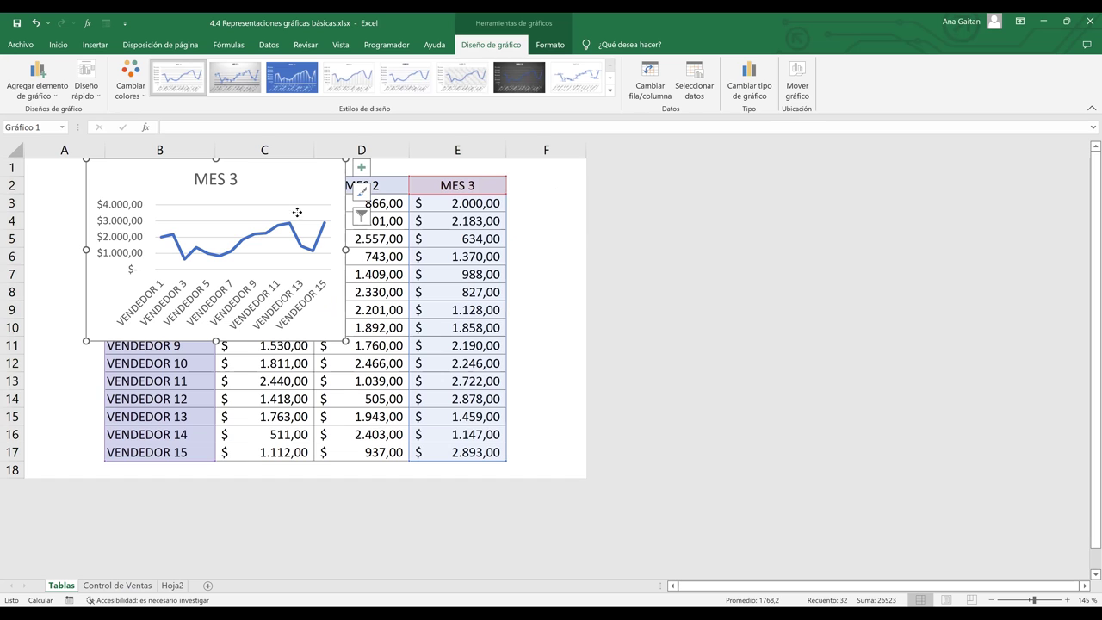
left_click(529, 247)
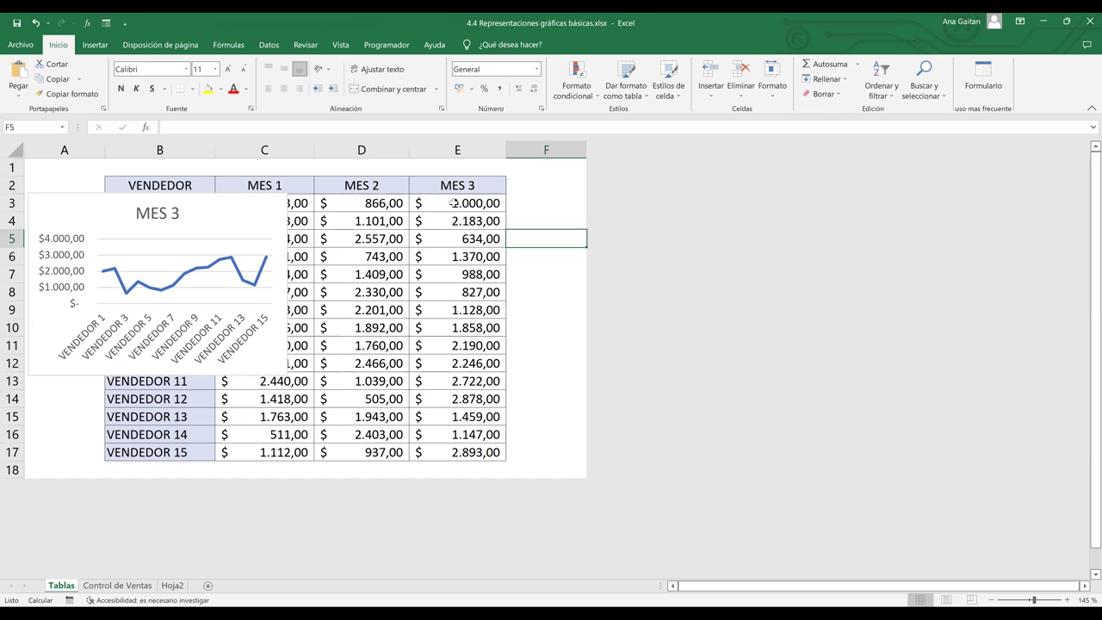
key("ctrl+z")
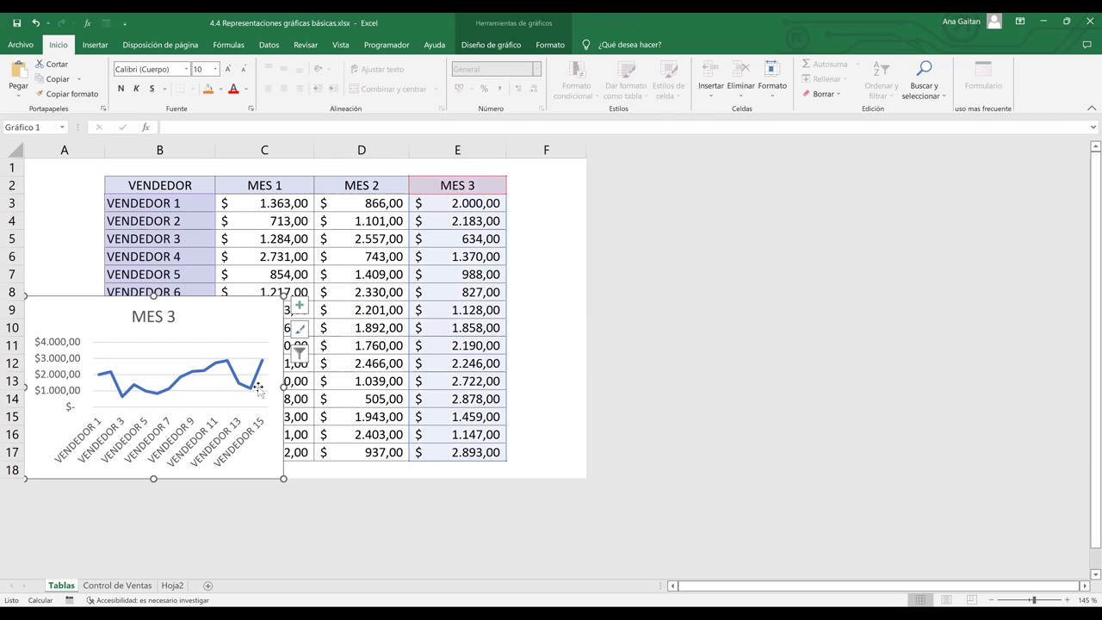
key("Escape")
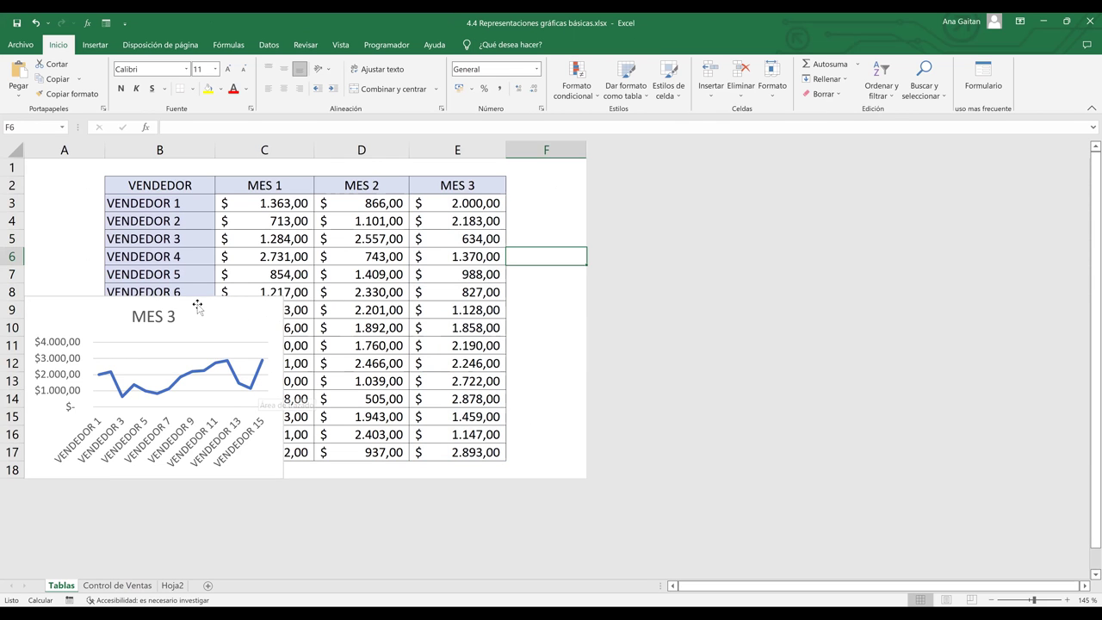
left_click(386, 325)
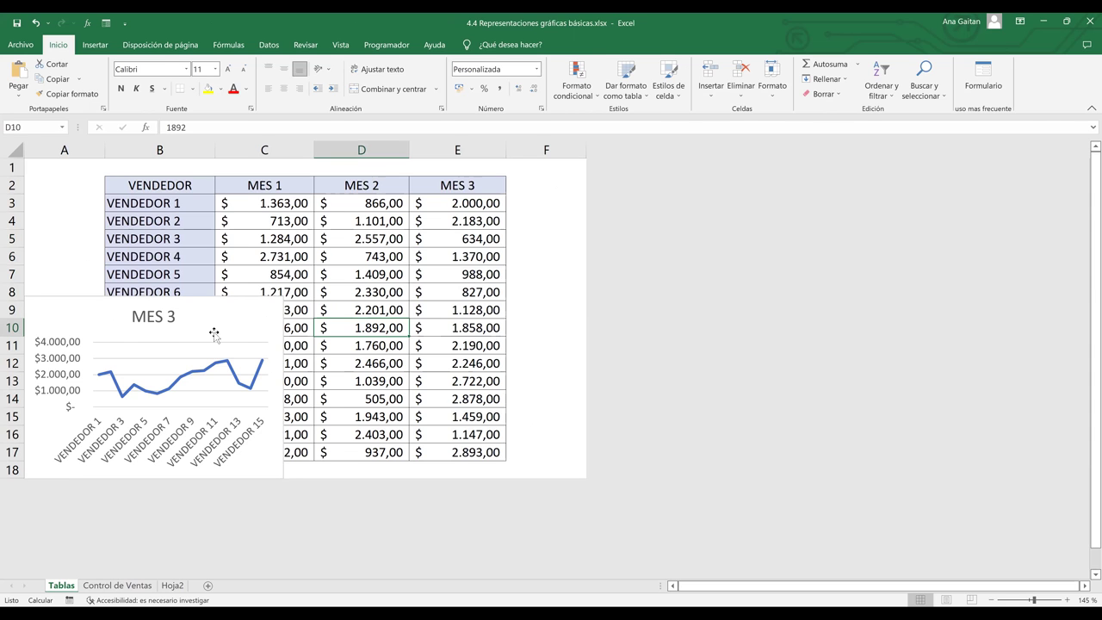
left_click(216, 332)
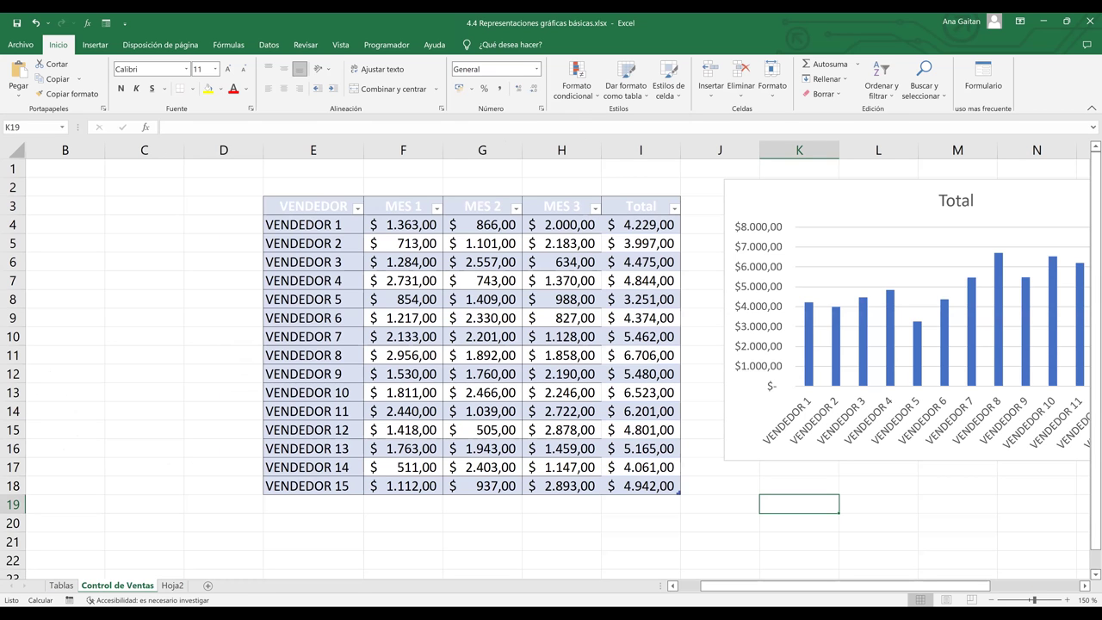
On the Control de Ventas sheet, insert a 2D clustered bar chart from the whole sales table E3:I18.
scroll(550, 362, "down", 1)
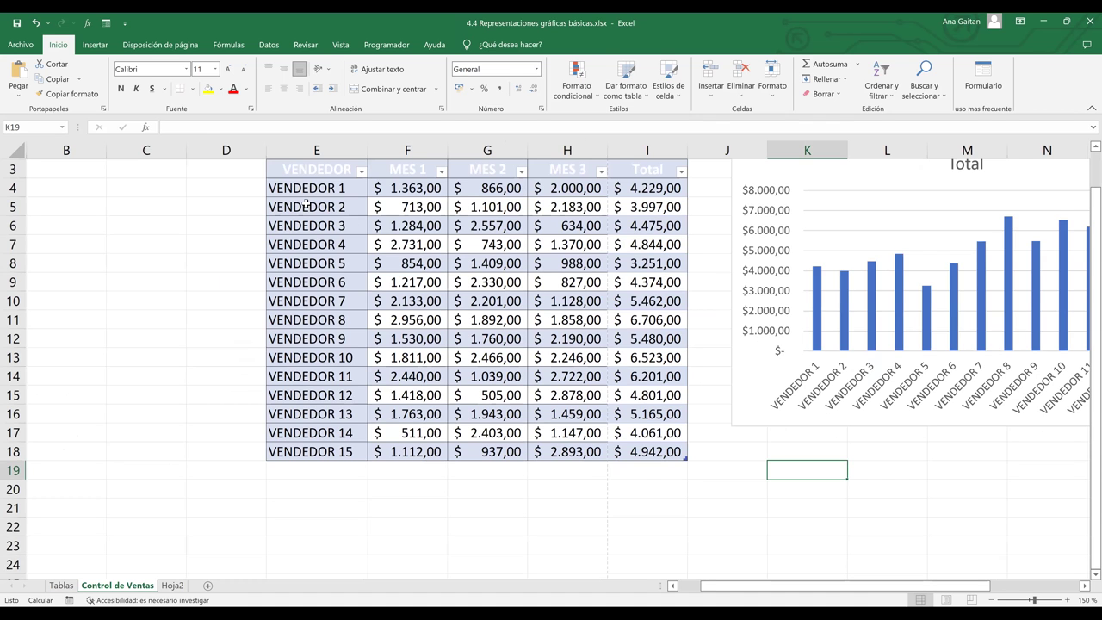
key("ctrl+z")
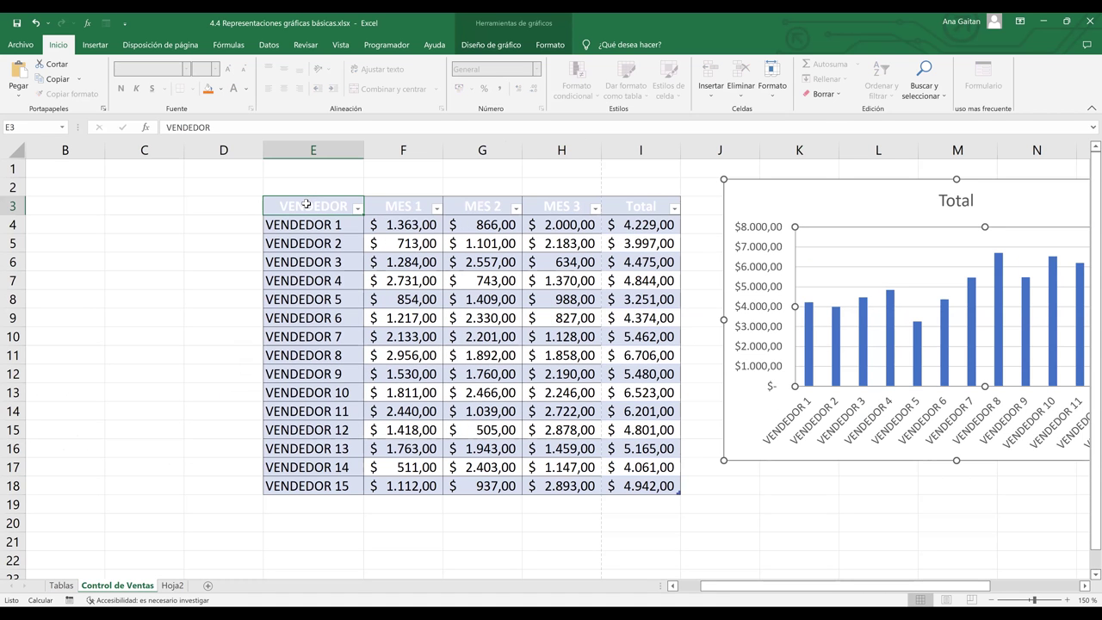
left_click(643, 349)
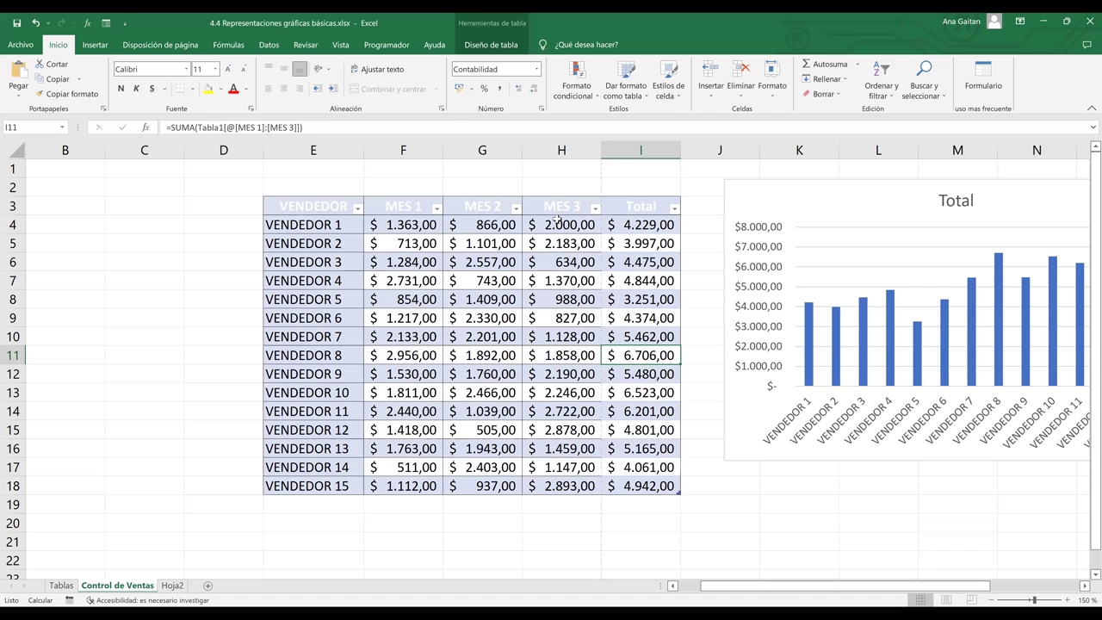
key("ctrl+a")
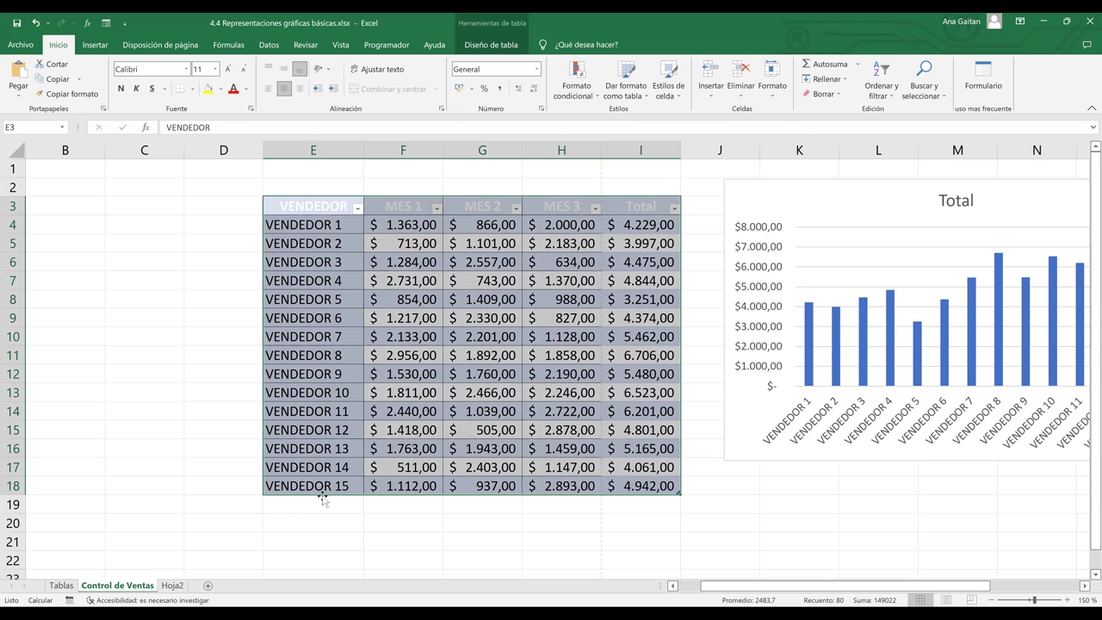
left_click(92, 45)
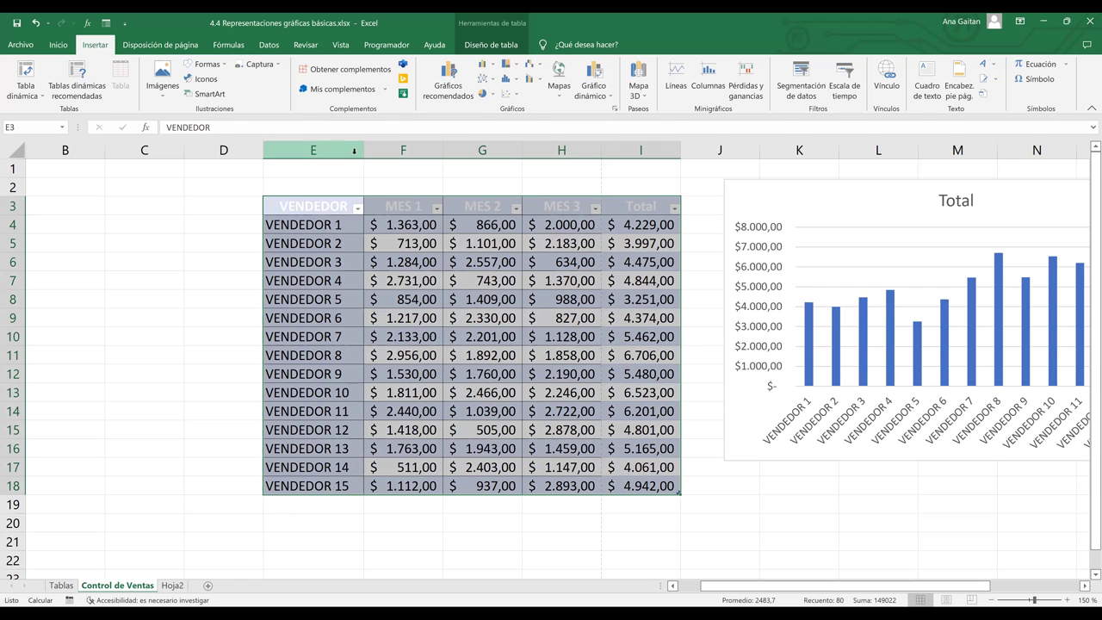
left_click(484, 67)
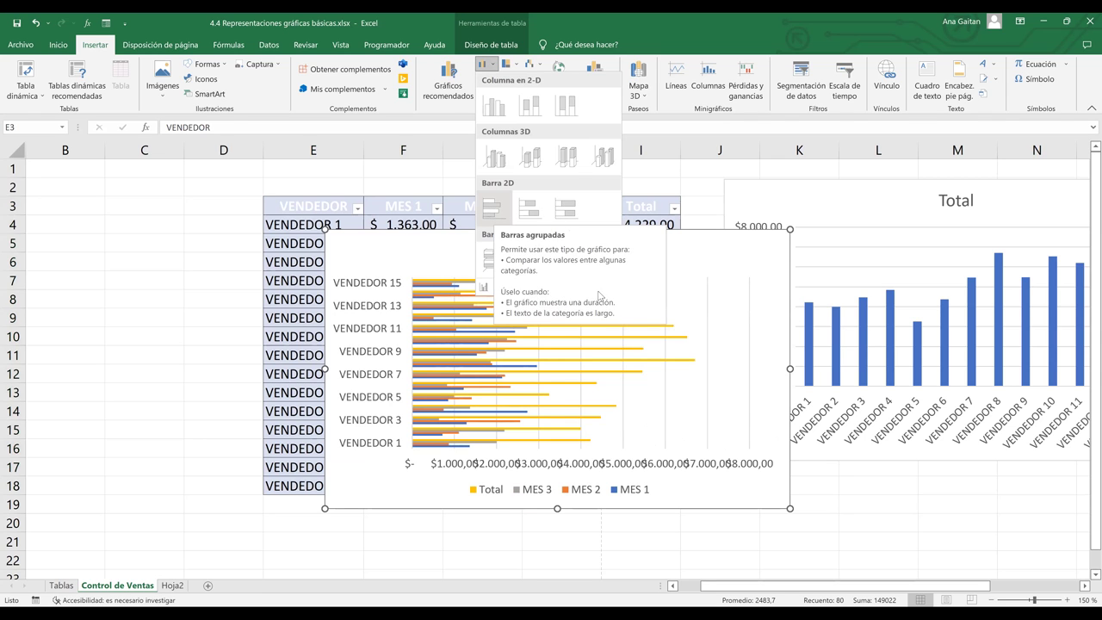
left_click(870, 516)
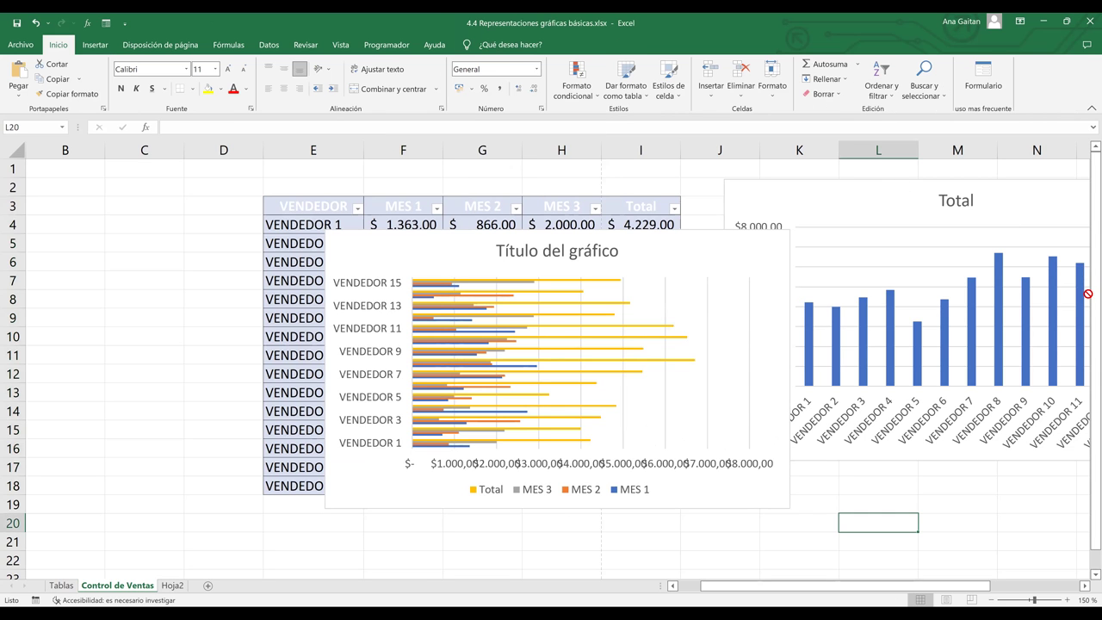
Move the Total column chart out of the way, then place and enlarge the clustered bar chart beside the table across columns J to P.
left_click(817, 182)
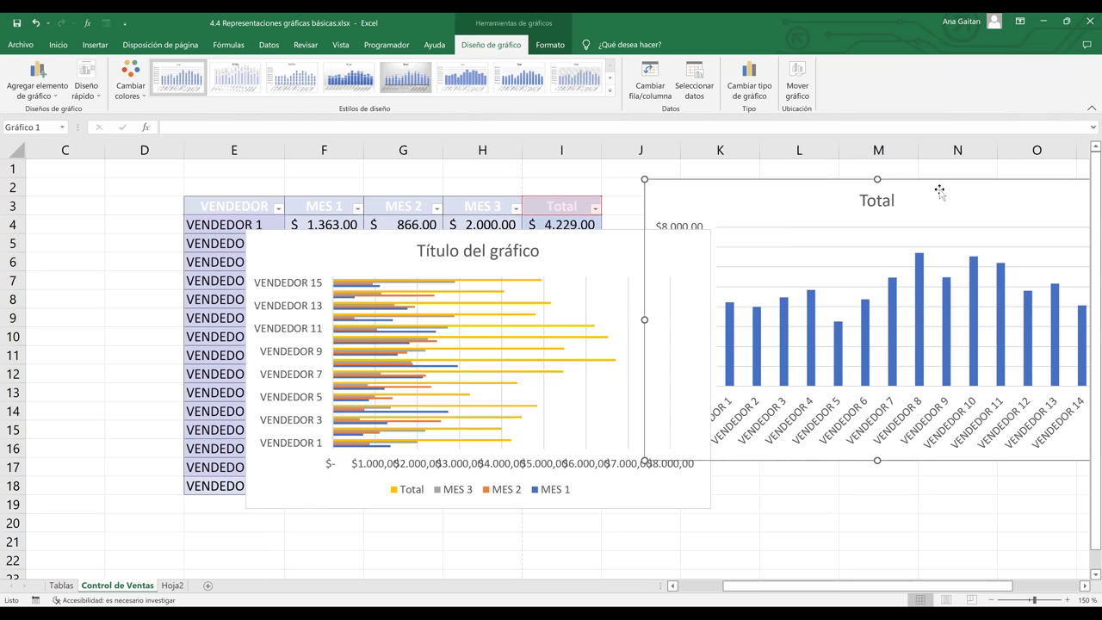
left_click_drag(1035, 203, 1076, 352)
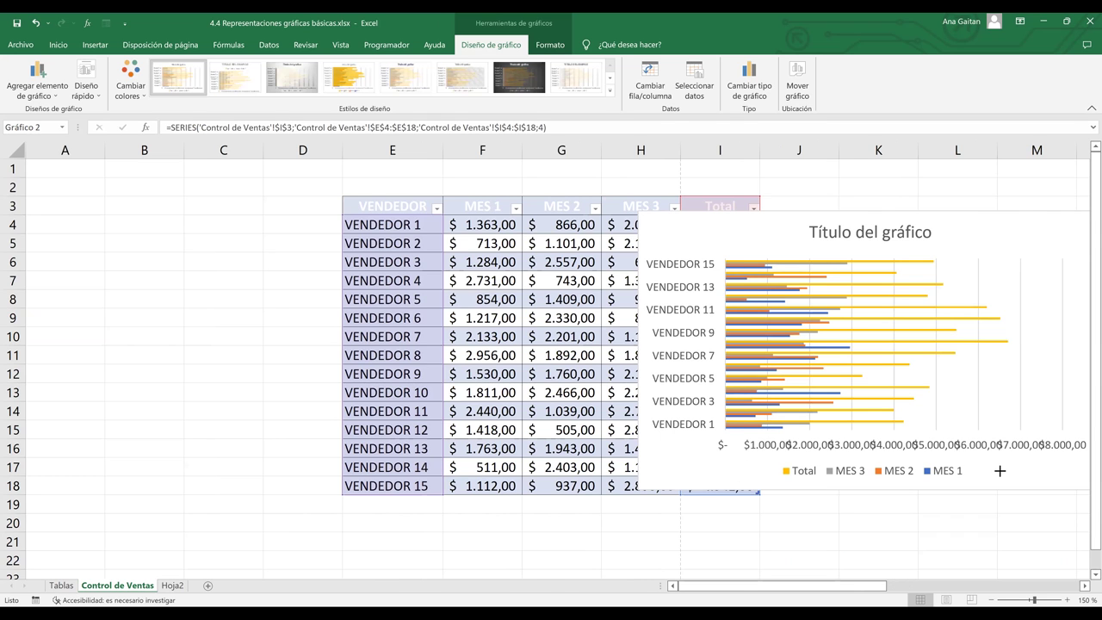
scroll(998, 467, "right", 3)
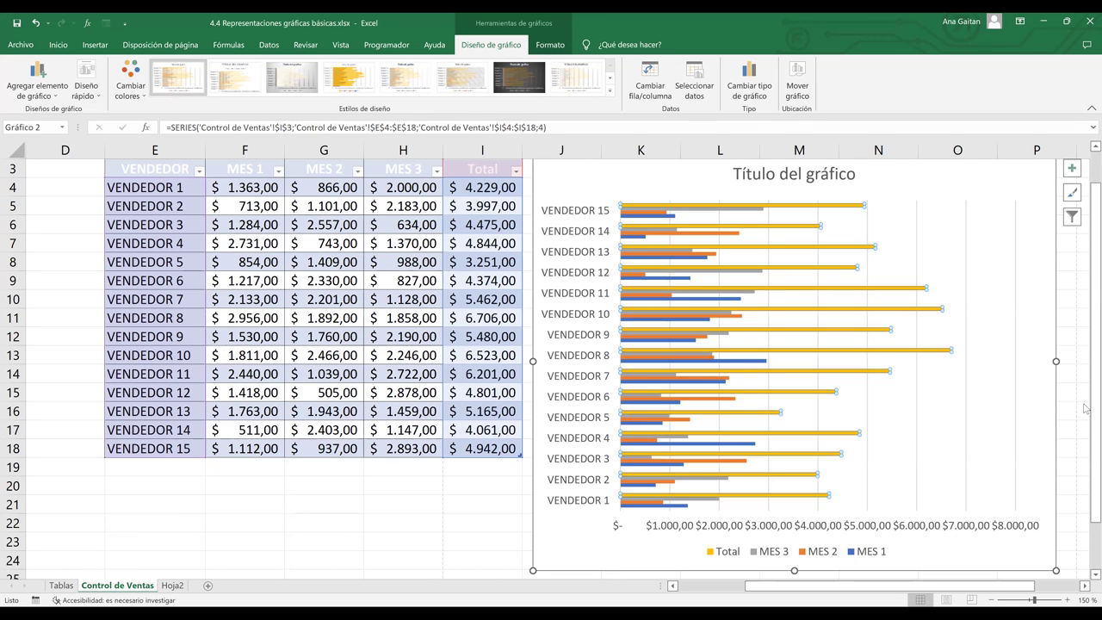
scroll(1069, 603, "right", 1)
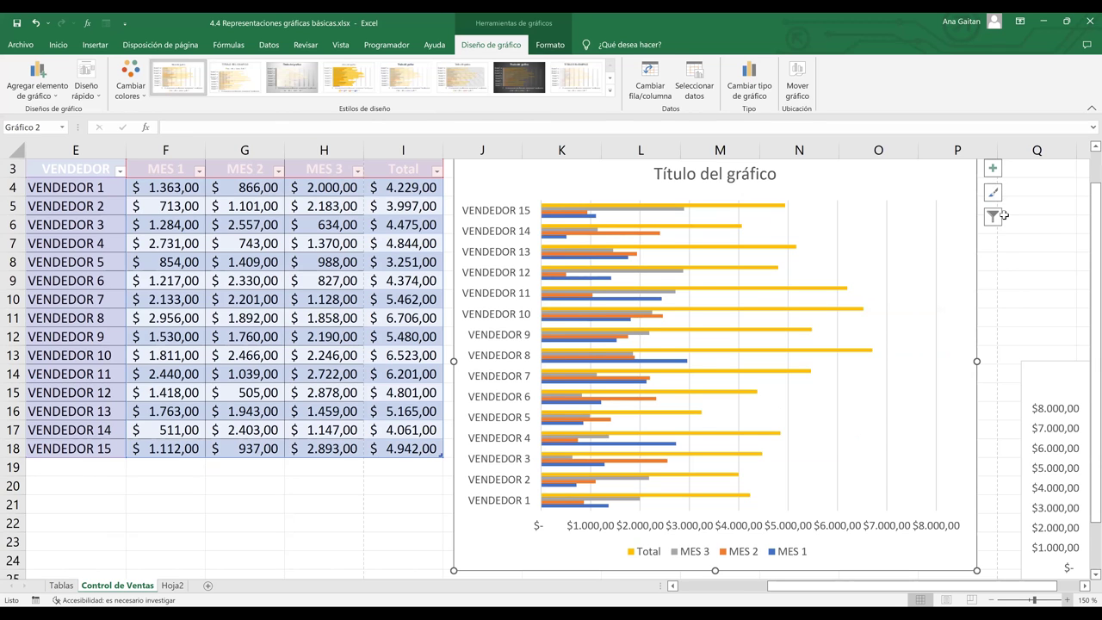
Hide the clustered bar chart's axes and show them again through the chart elements.
scroll(998, 220, "down", 1)
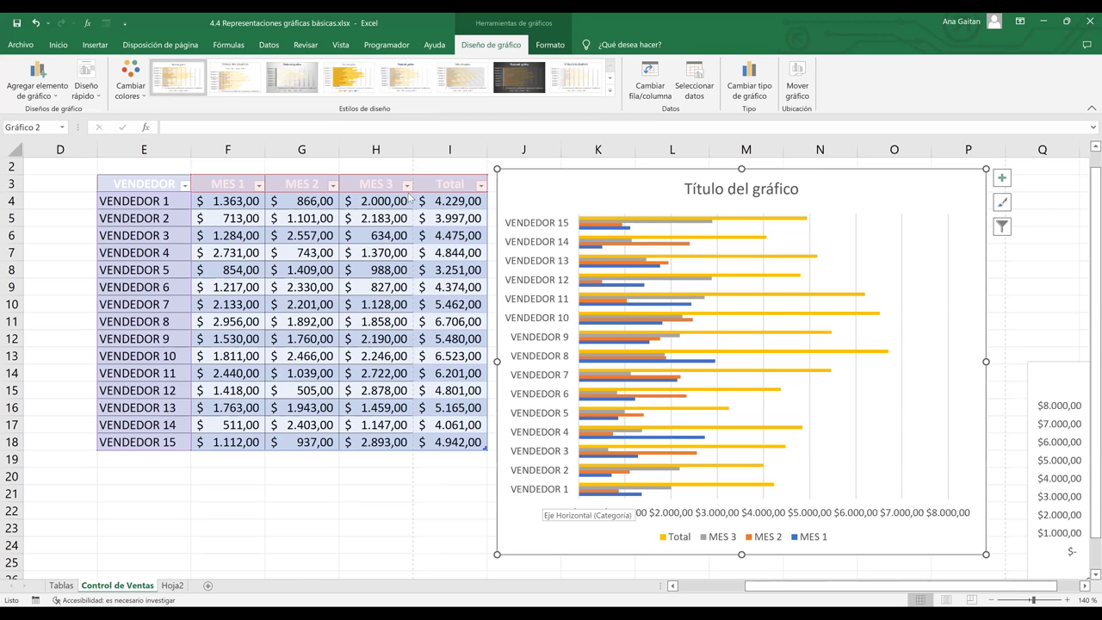
left_click(1002, 178)
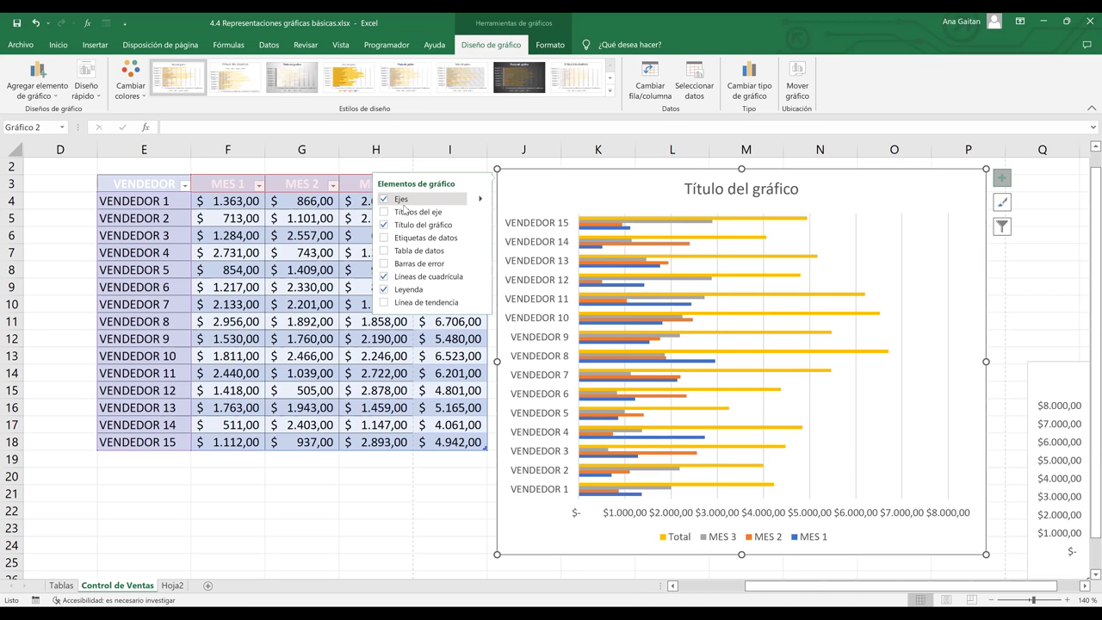
left_click(384, 199)
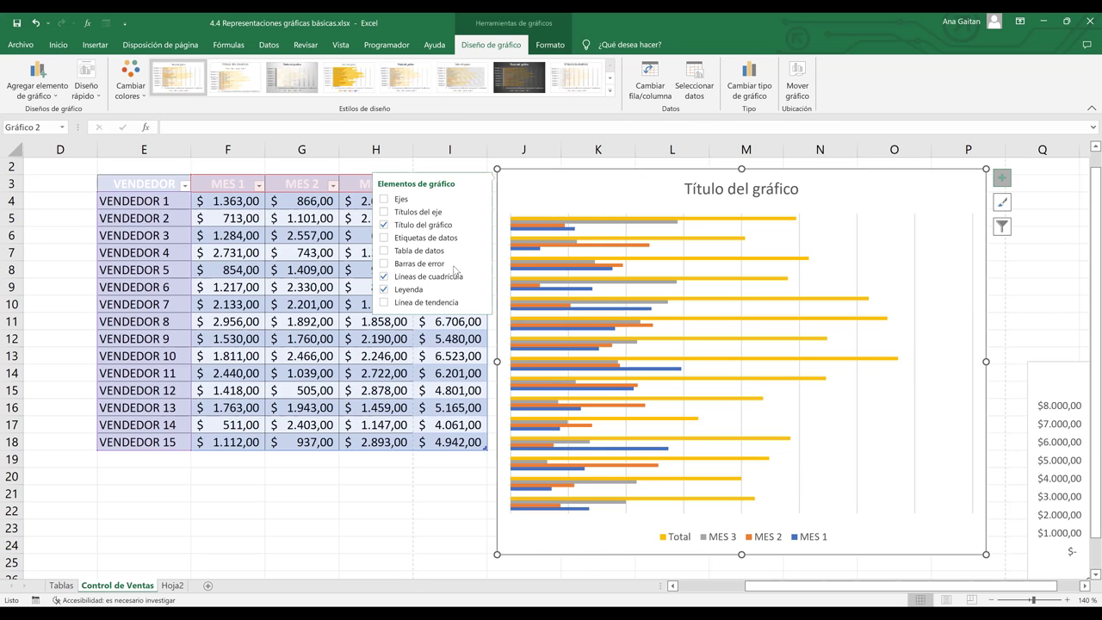
left_click(385, 200)
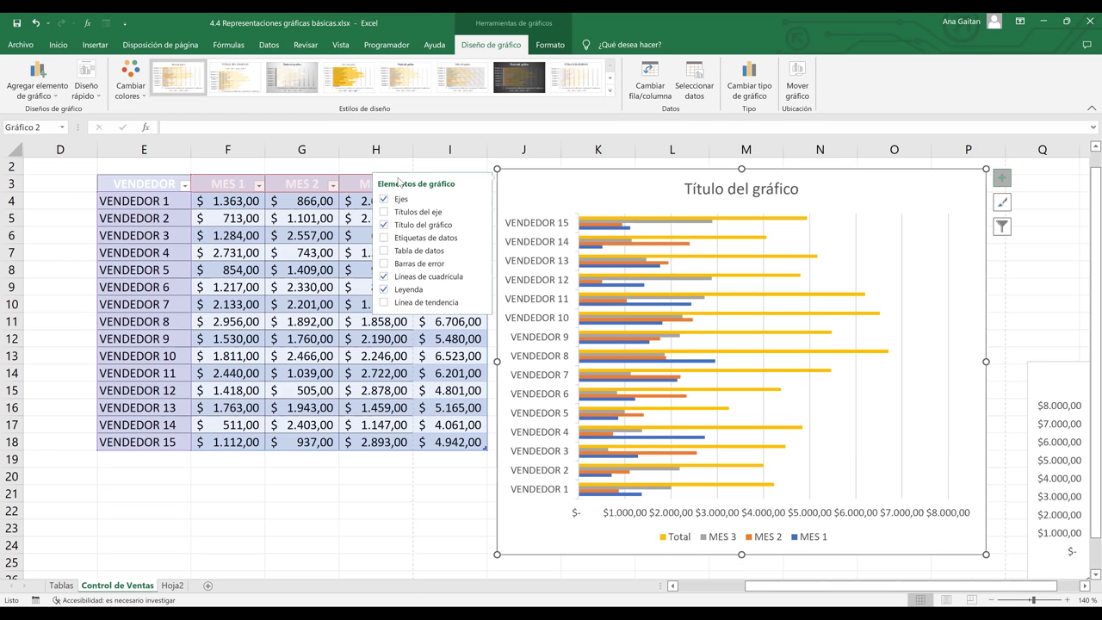
Remove the clustered bar chart's legend and add it back so it sits beside the plot area.
left_click(384, 290)
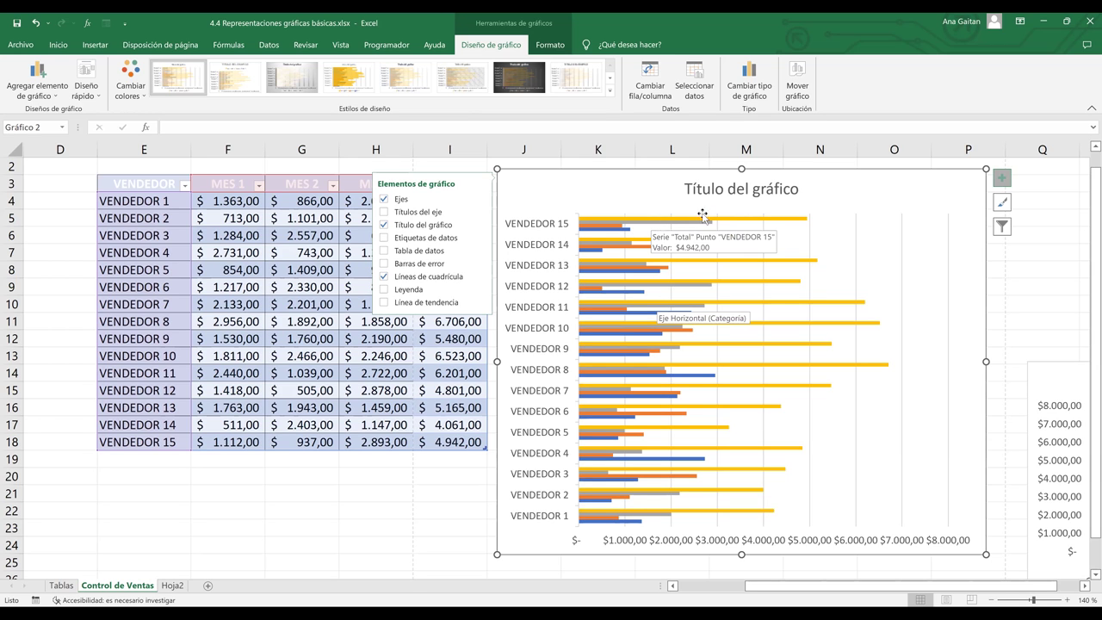
mouse_move(655, 222)
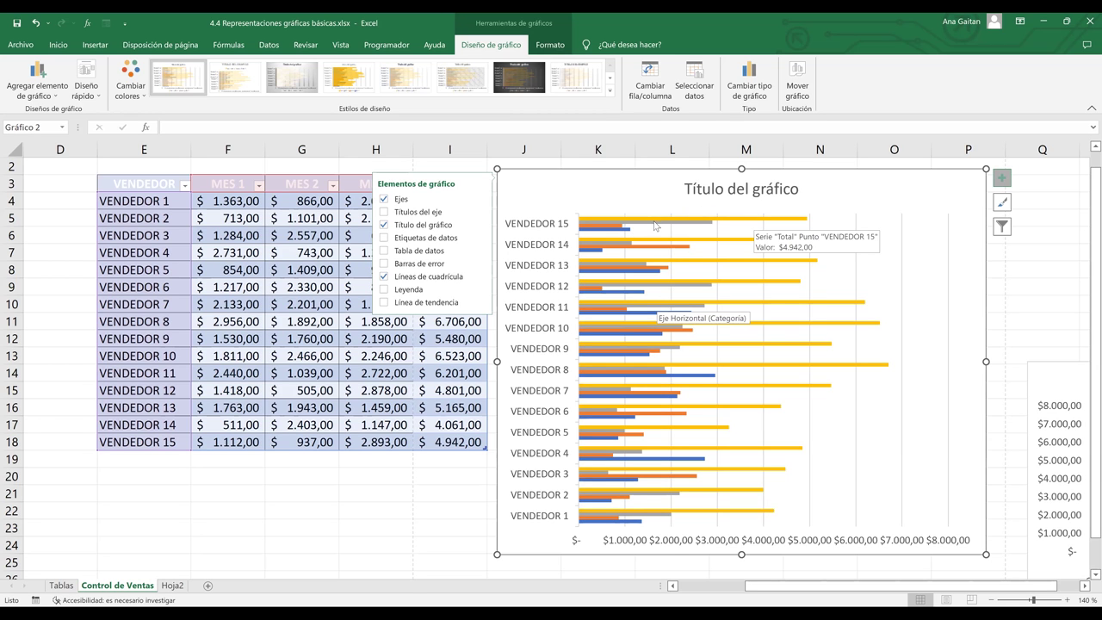
mouse_move(616, 234)
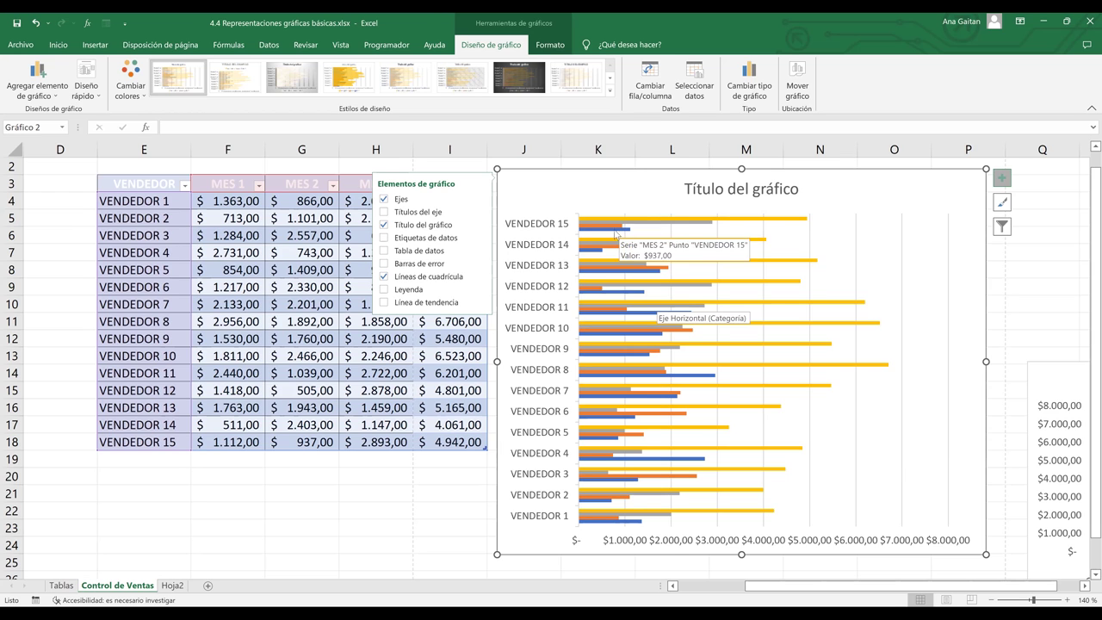
left_click(384, 291)
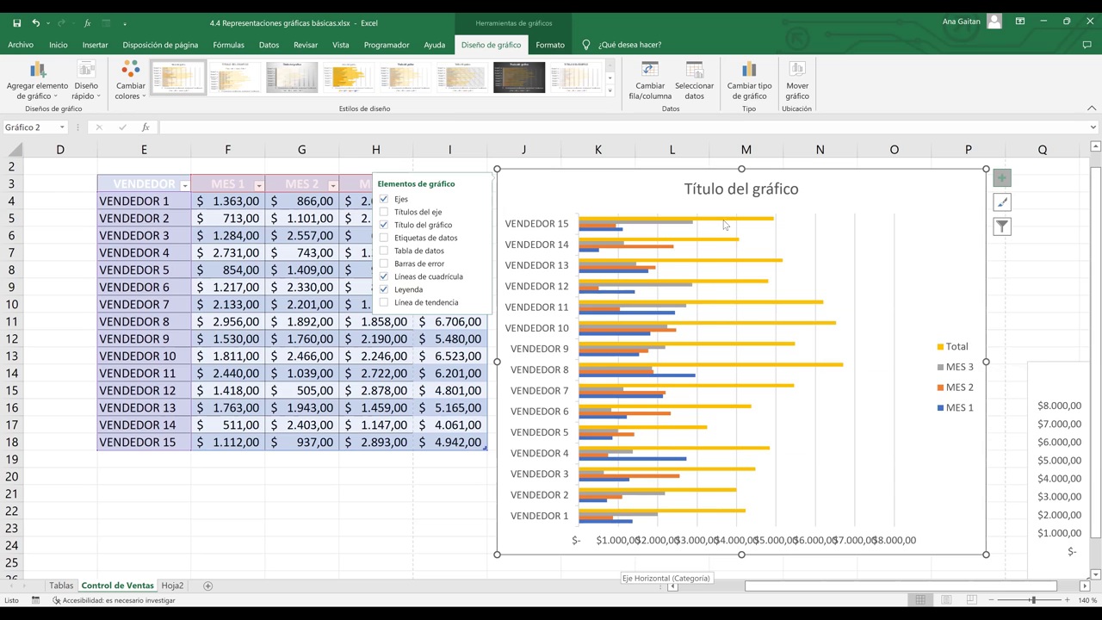
mouse_move(730, 223)
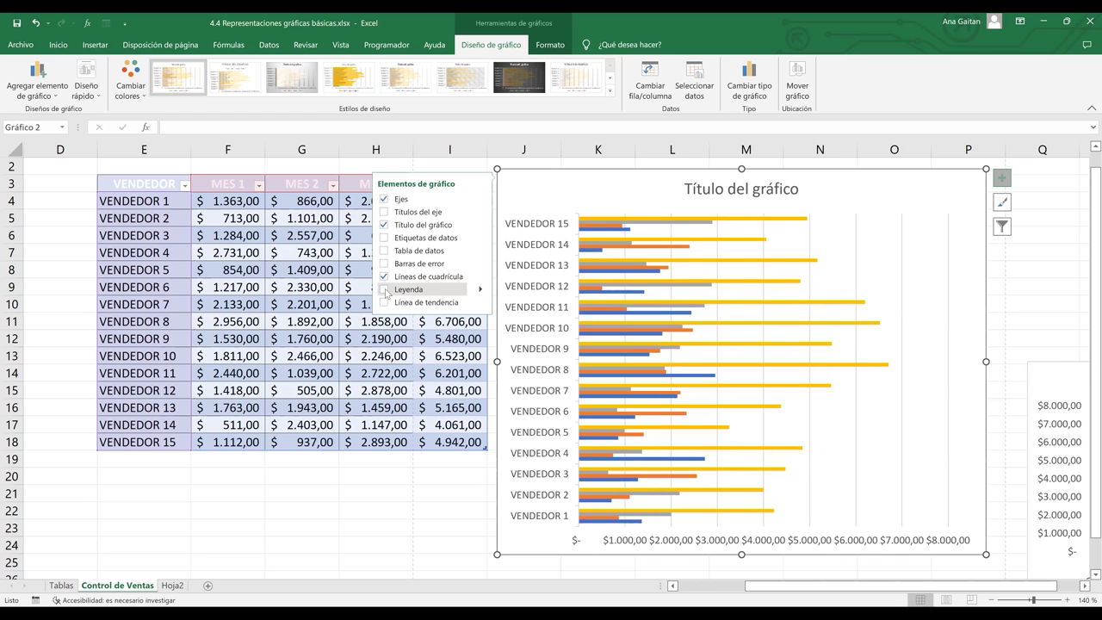
left_click(385, 291)
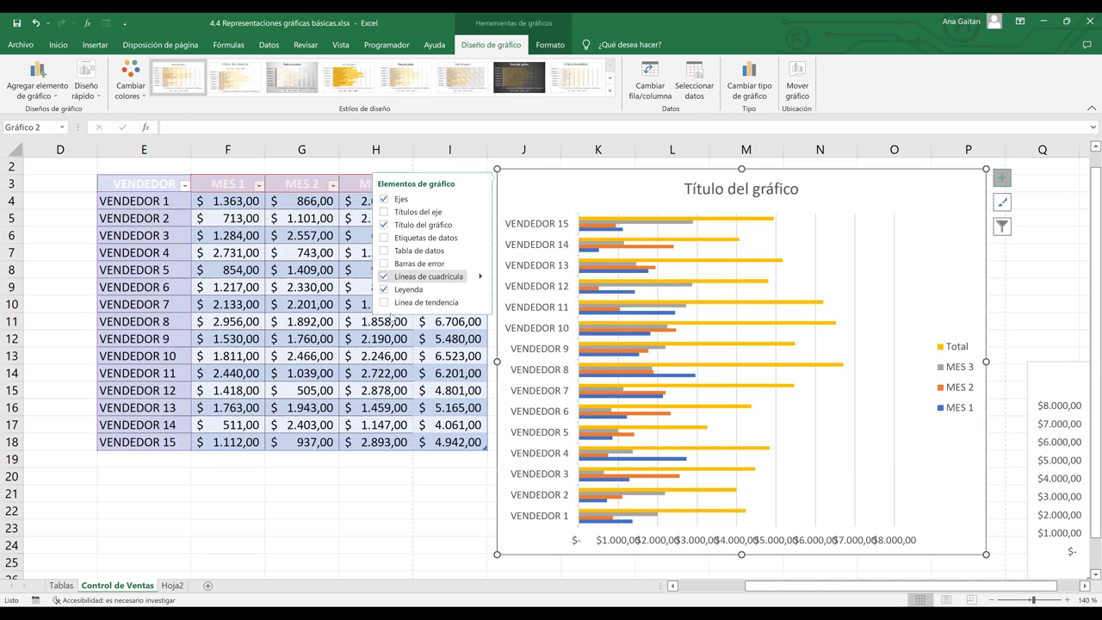
Add axis titles to the clustered bar chart and clear the vertical axis title's placeholder text.
left_click(384, 211)
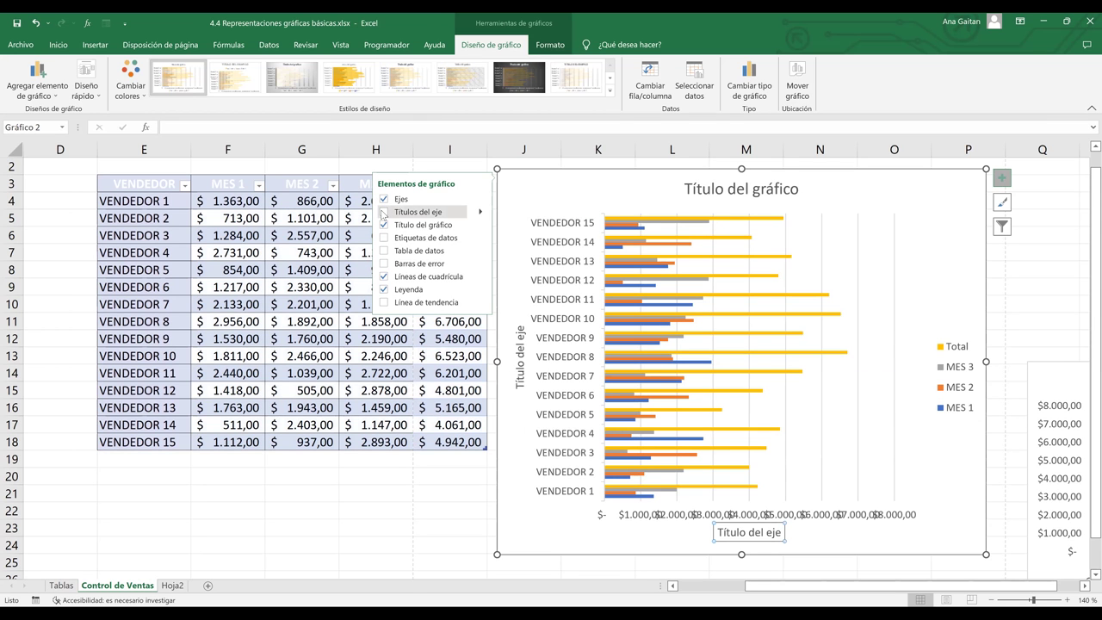
left_click(384, 212)
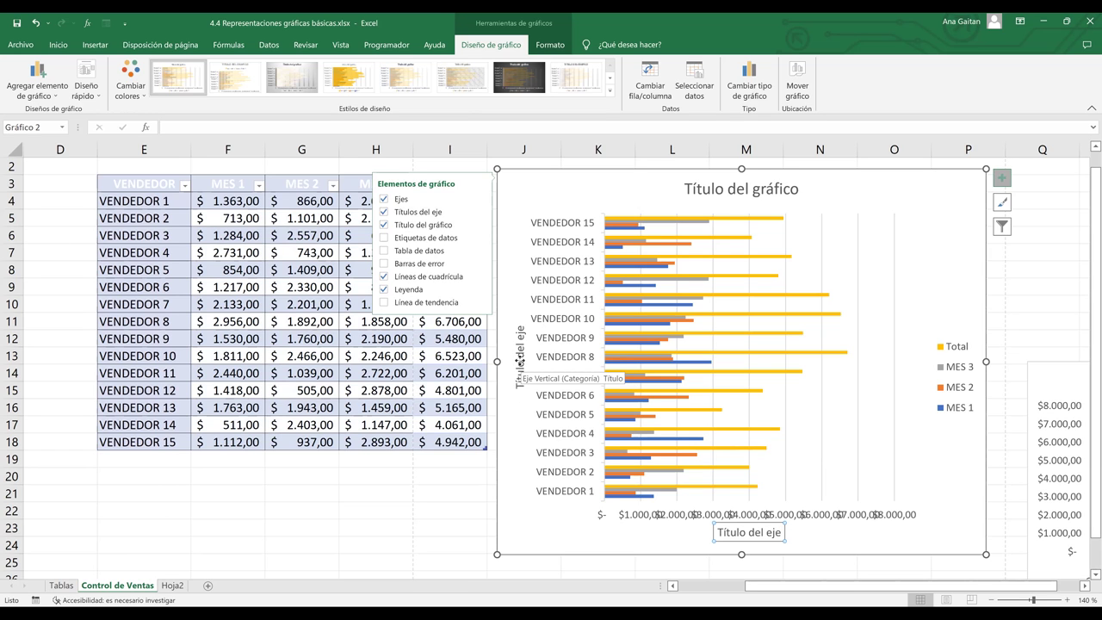
left_click(520, 363)
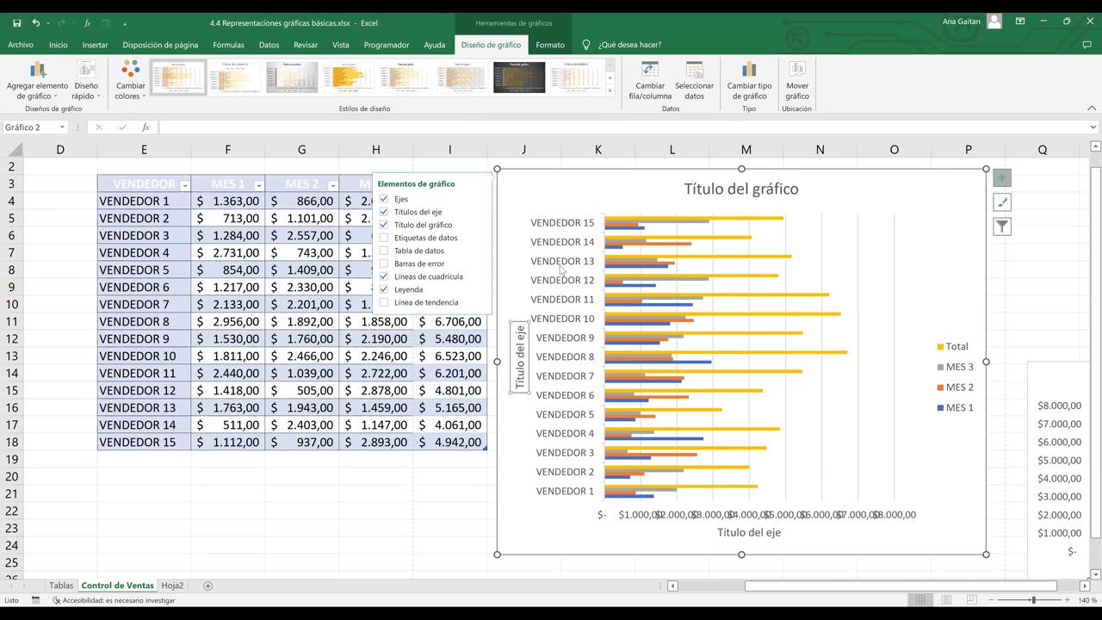
left_click(519, 366)
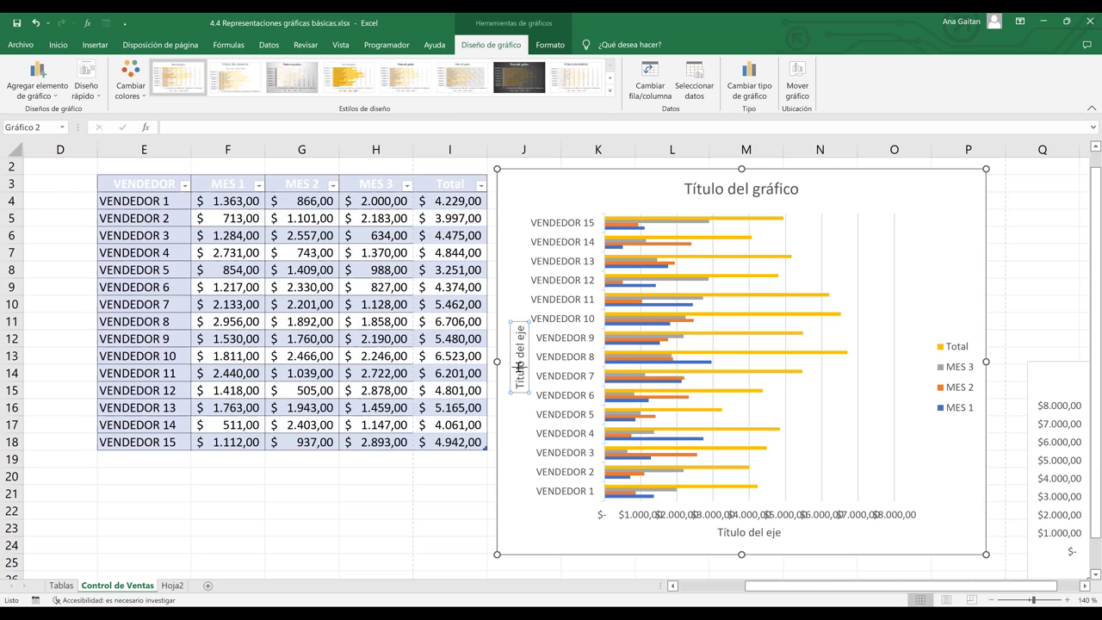
key("BackSpace")
key("BackSpace")
key("BackSpace")
key("BackSpace")
key("BackSpace")
key("BackSpace")
key("BackSpace")
key("BackSpace")
key("BackSpace")
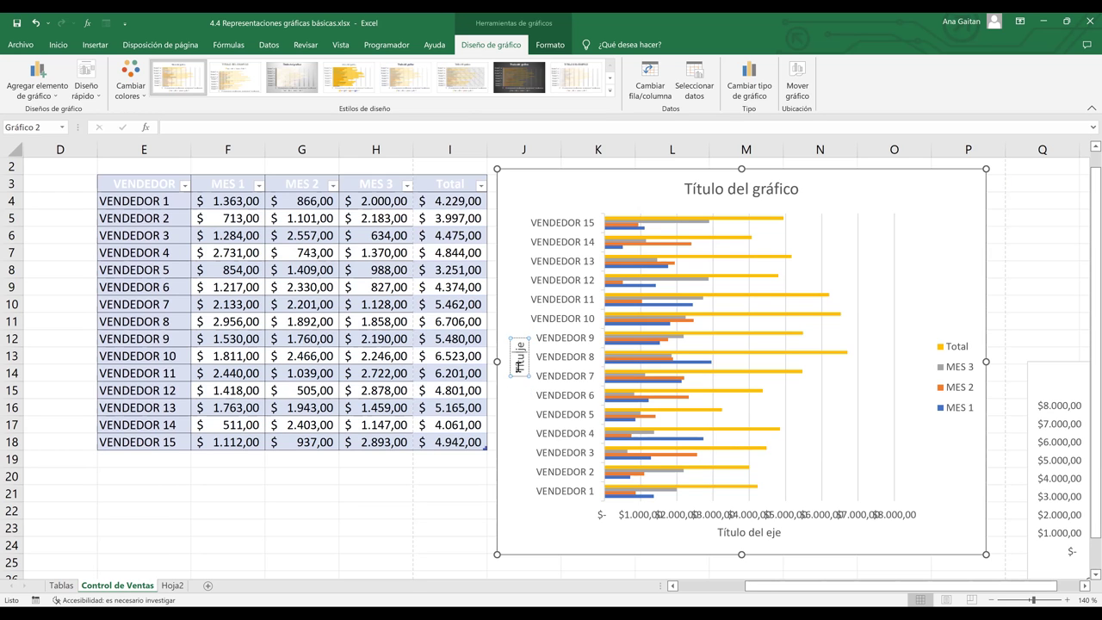
key("BackSpace")
key("BackSpace")
key("BackSpace")
key("BackSpace")
key("BackSpace")
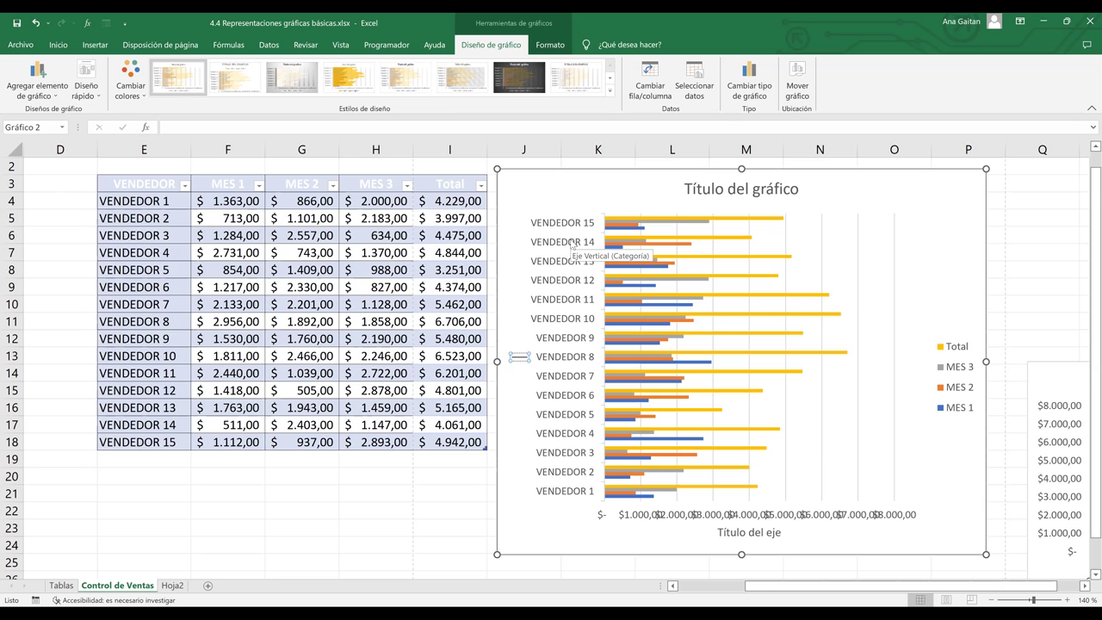
type("Ve")
type("NDE")
type("D")
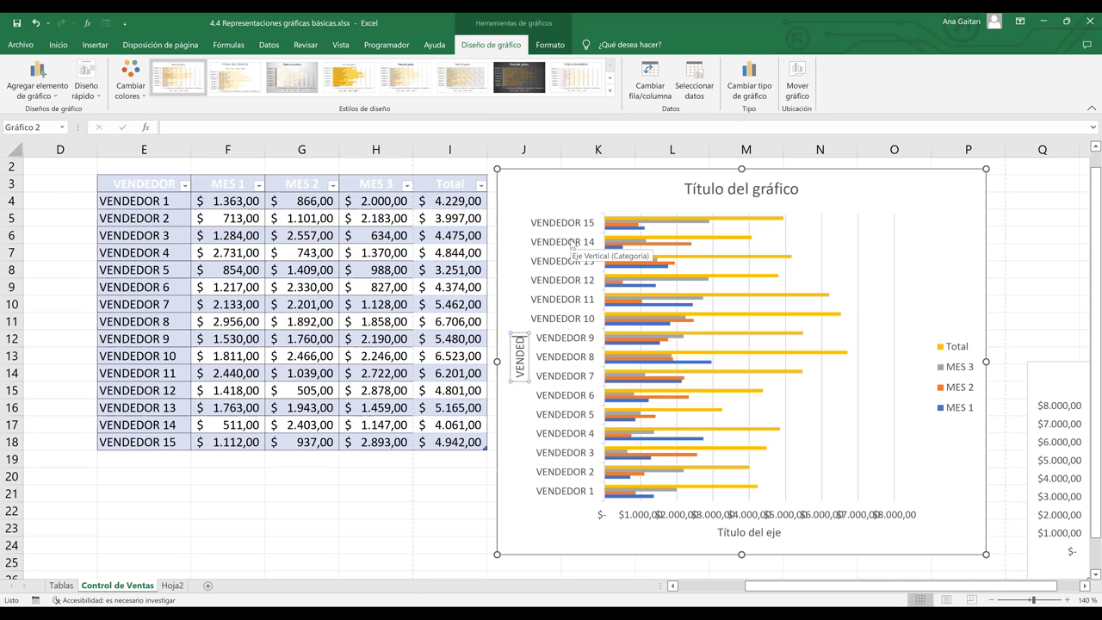
type("ORES CORPO")
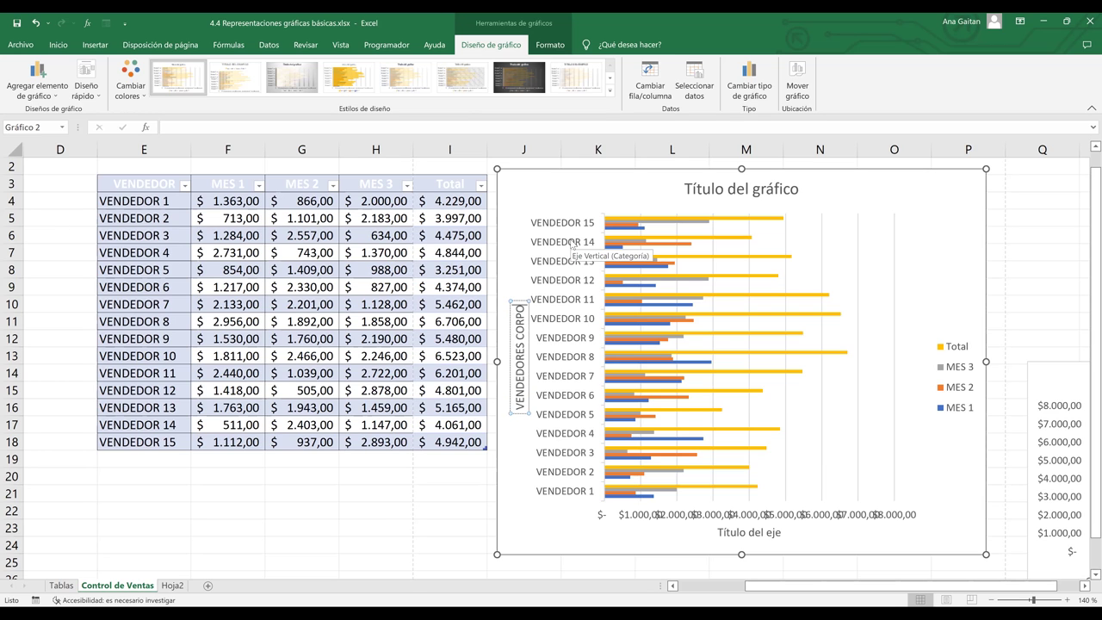
type("RATIVOS")
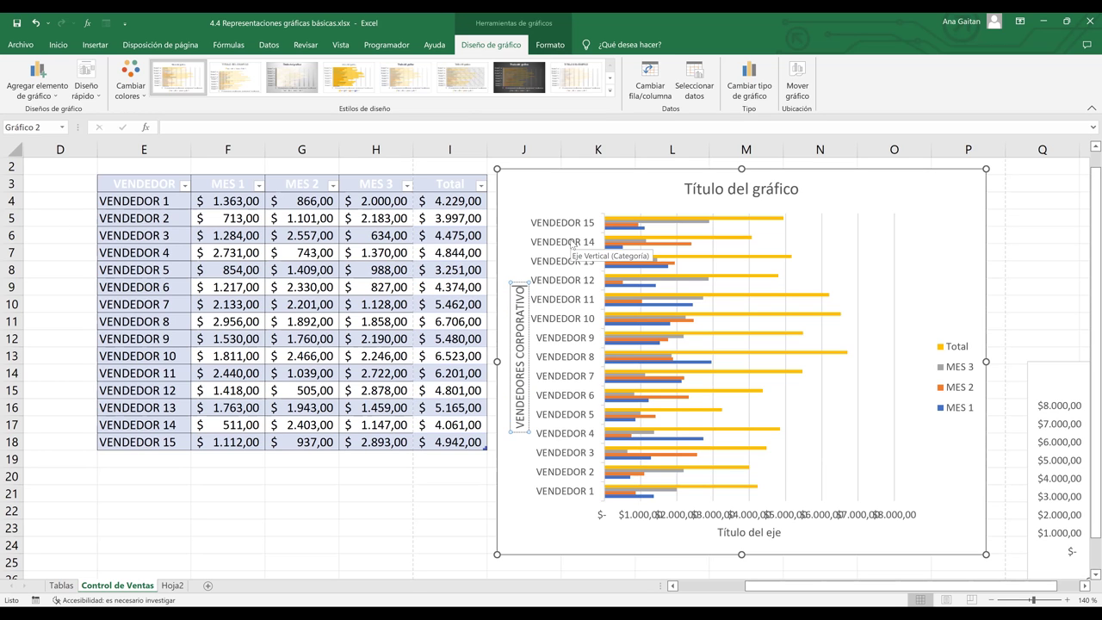
key("BackSpace")
key("BackSpace")
key("BackSpace")
key("BackSpace")
key("BackSpace")
key("BackSpace")
key("BackSpace")
key("BackSpace")
key("BackSpace")
key("BackSpace")
key("BackSpace")
key("BackSpace")
key("BackSpace")
key("BackSpace")
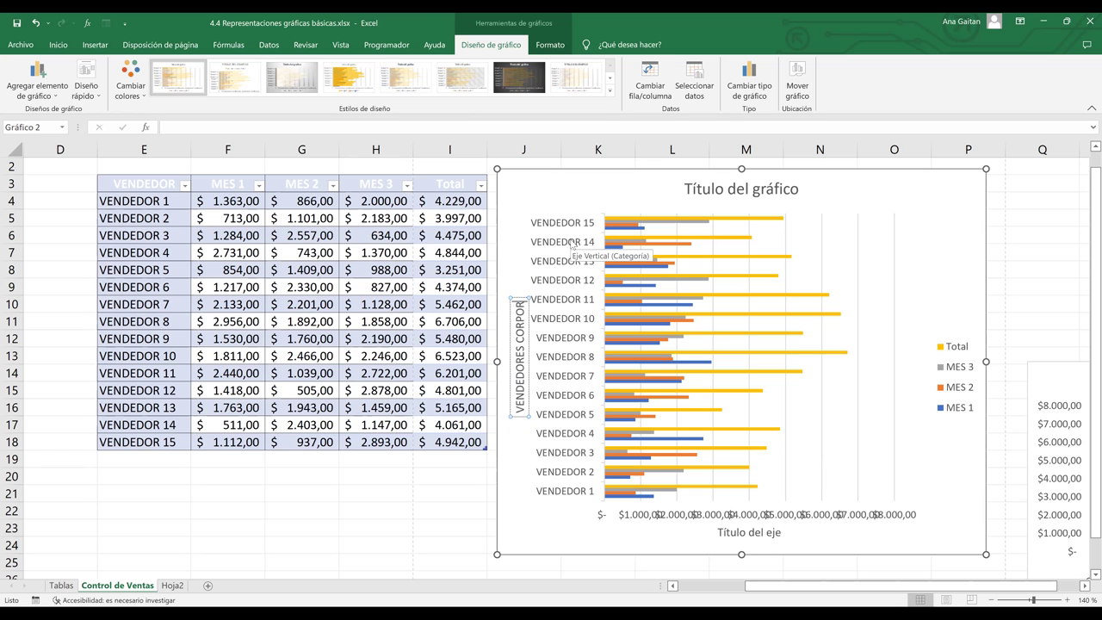
key("BackSpace")
key("BackSpace")
key("BackSpace")
key("BackSpace")
key("BackSpace")
key("BackSpace")
key("BackSpace")
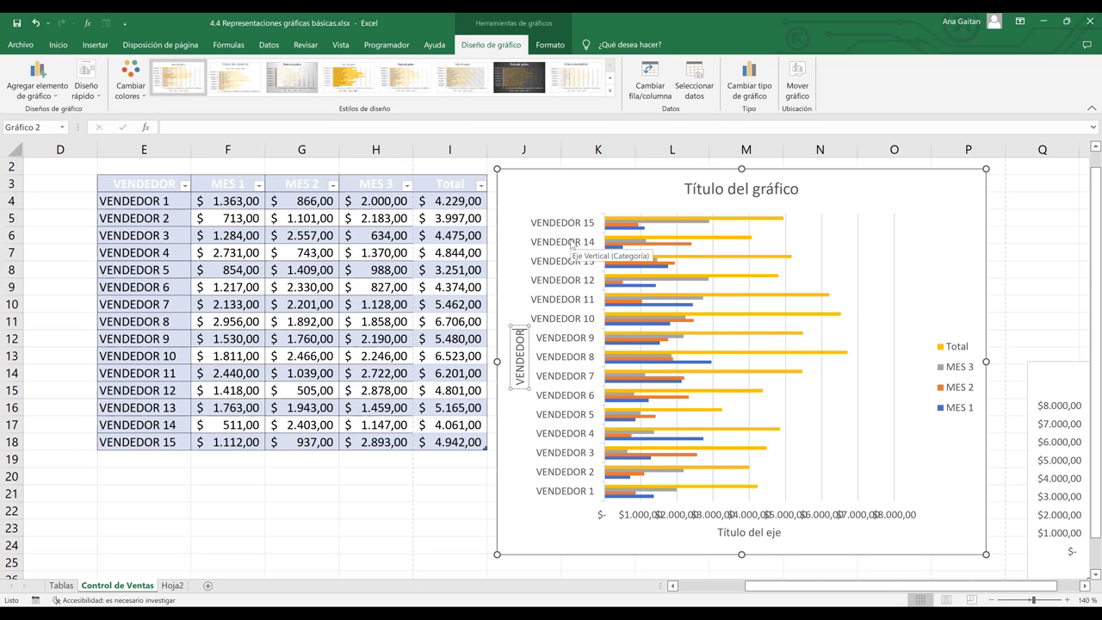
key("BackSpace")
key("BackSpace")
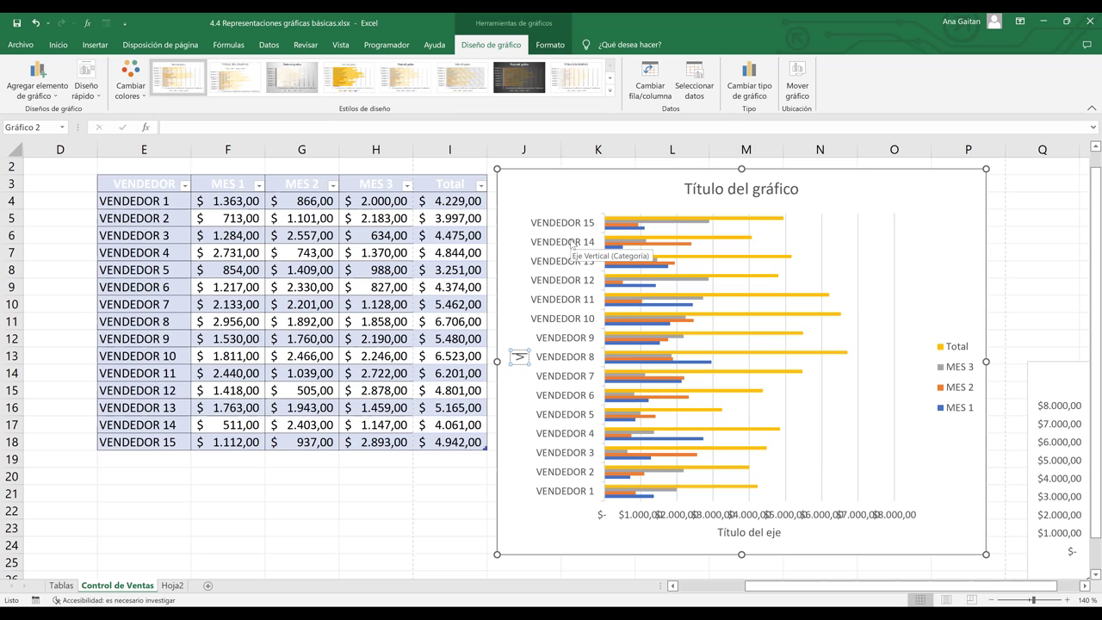
Enter VENDEDORES CORPORATIVOS as the vertical axis title of the bar chart.
type("VENDEDO")
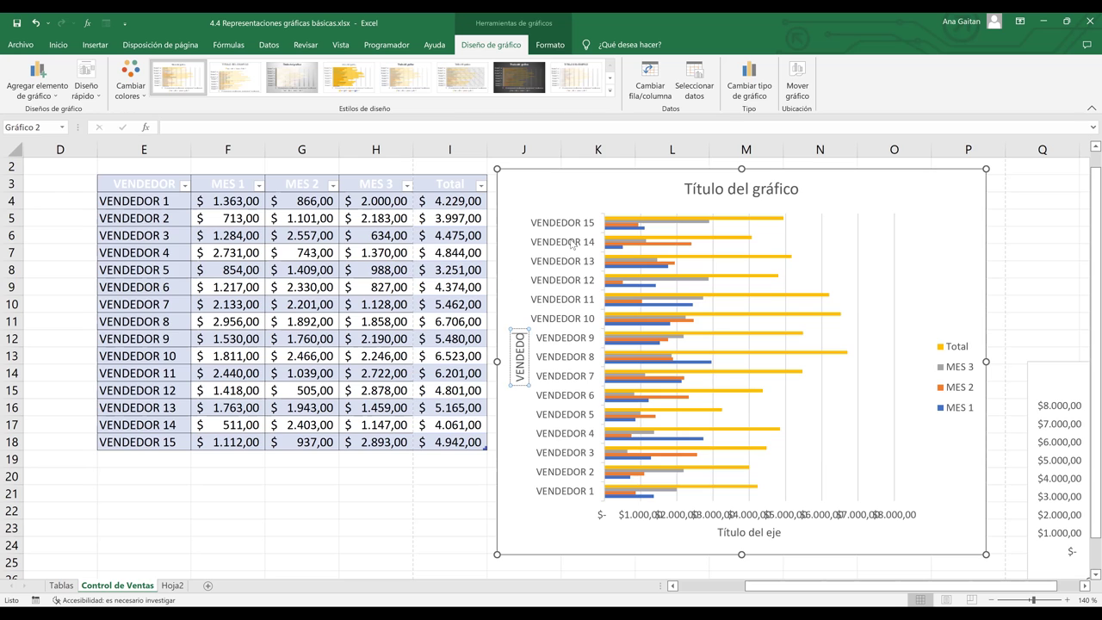
type("RES COR")
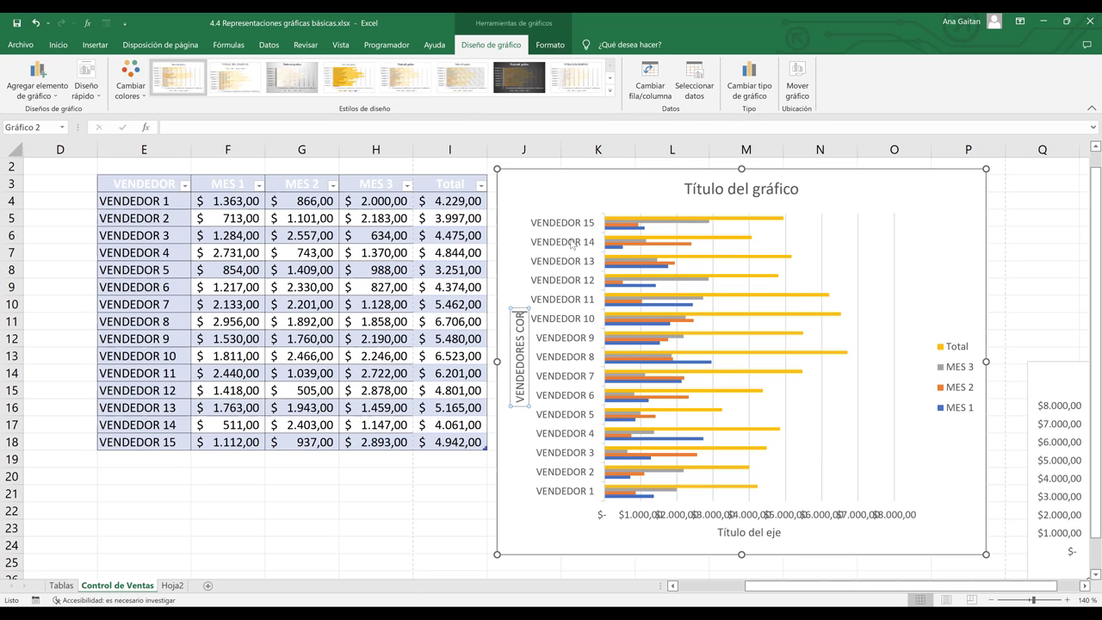
type("PORATIVOS")
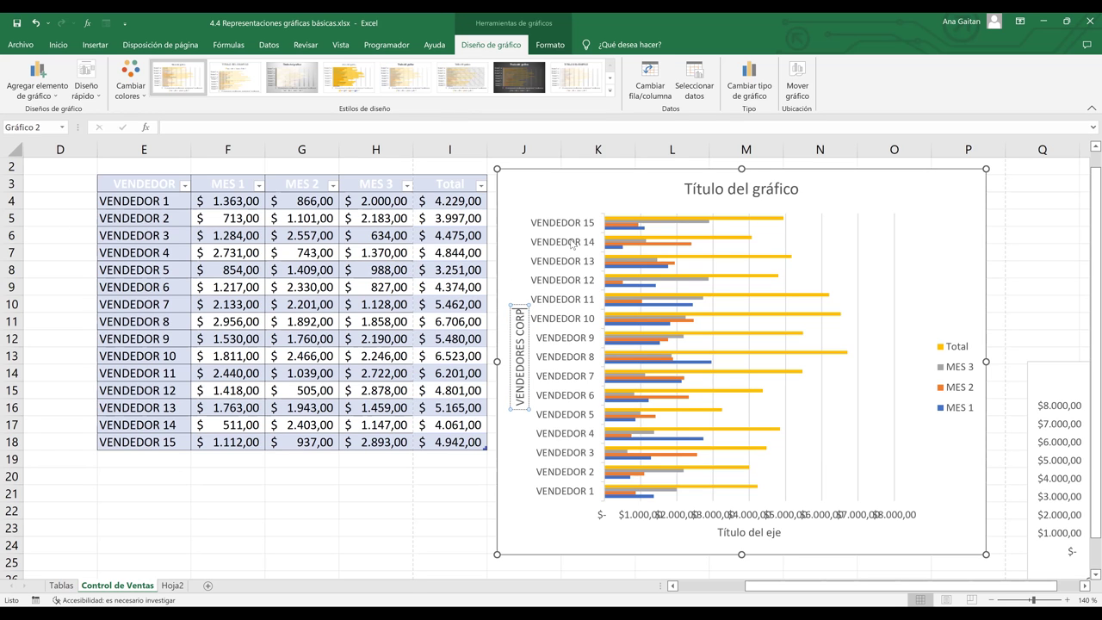
Replace the bar chart's placeholder title with VENTAS DEL PRIMER TRIMESTRE.
left_click(743, 190)
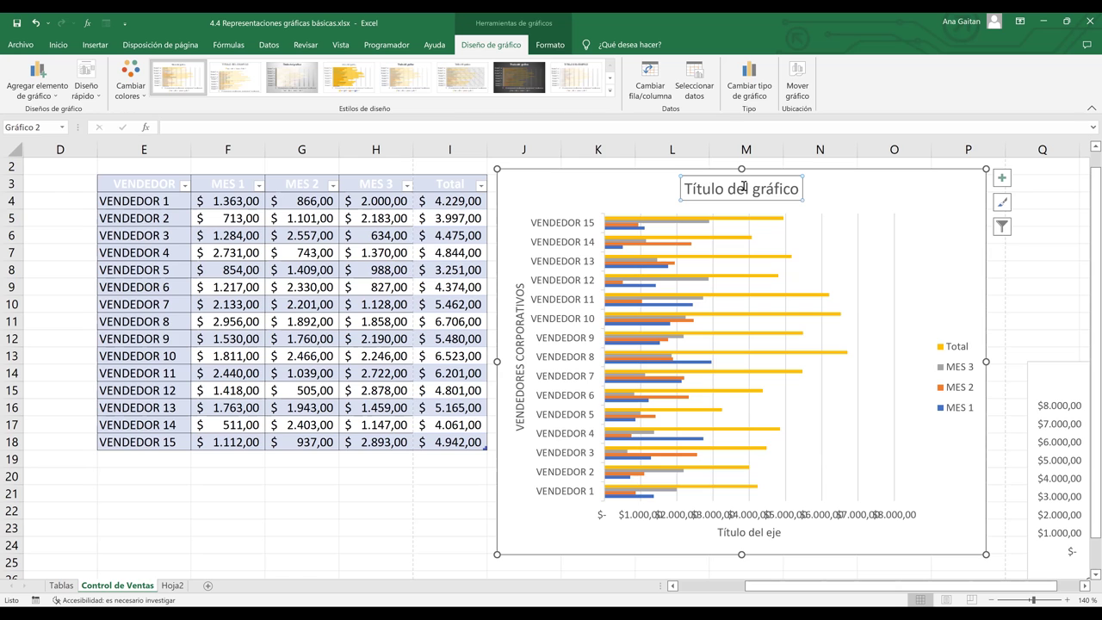
triple_click(790, 188)
key("Delete")
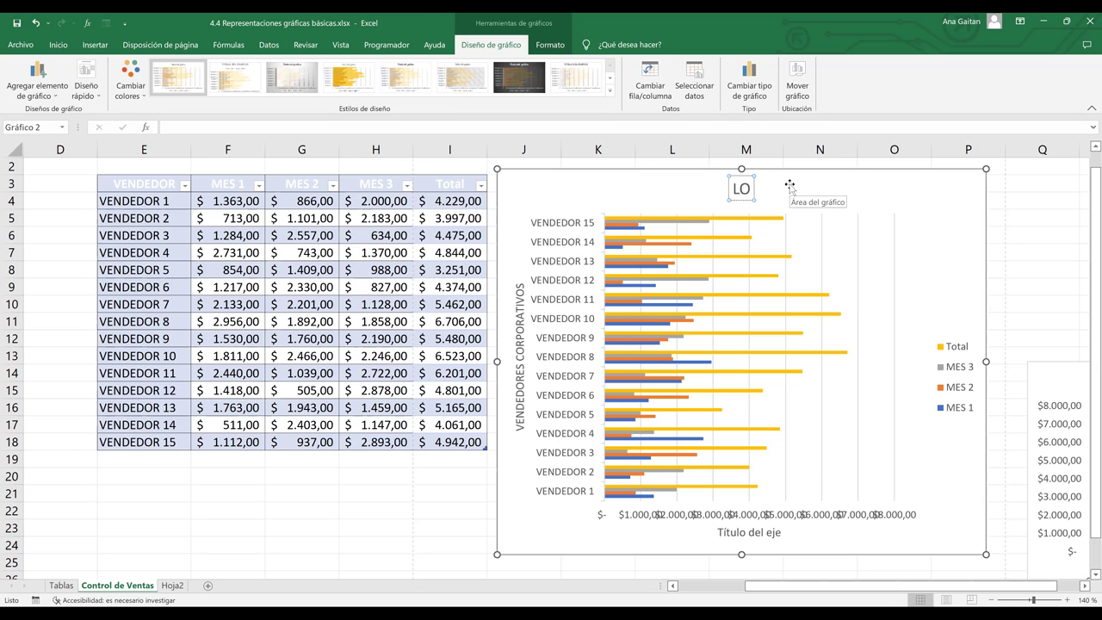
type("VENTAS")
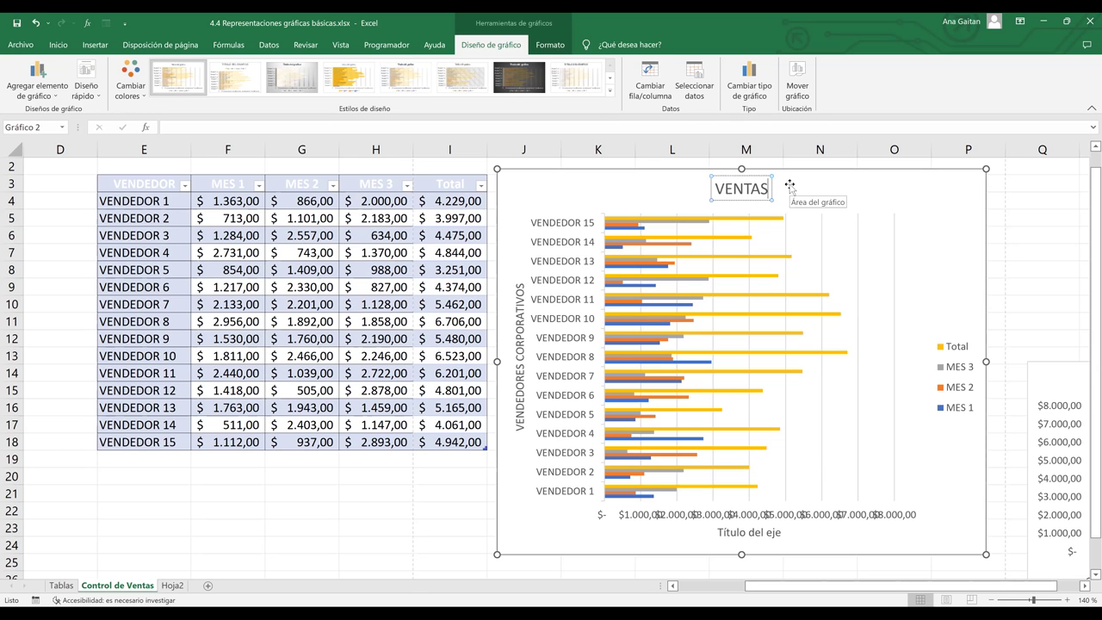
type(" DEL PR")
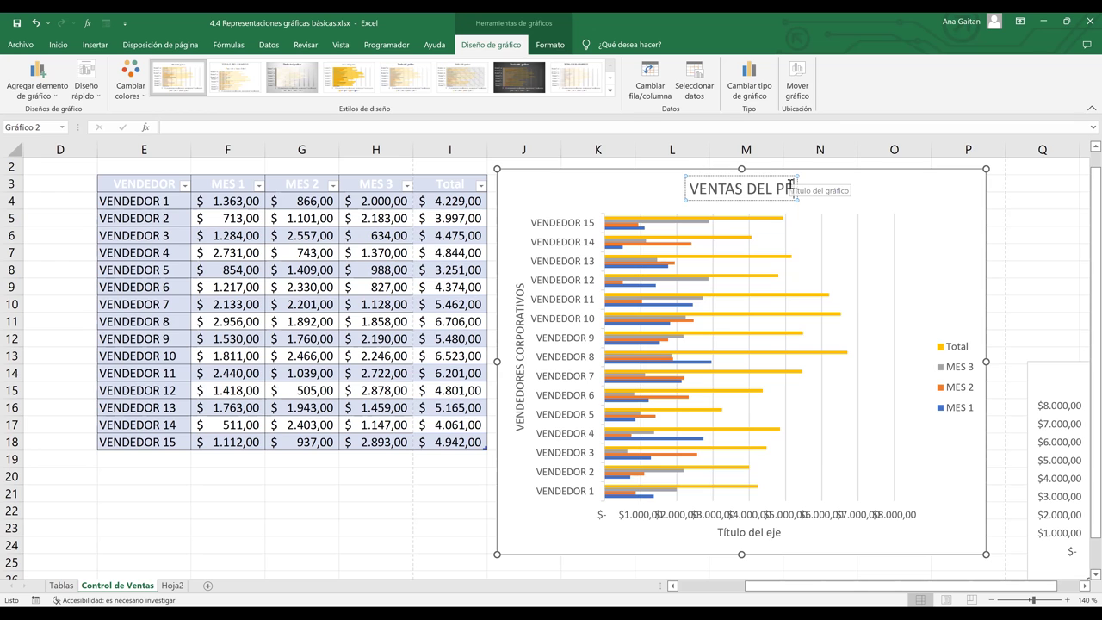
type("IMER TRIM")
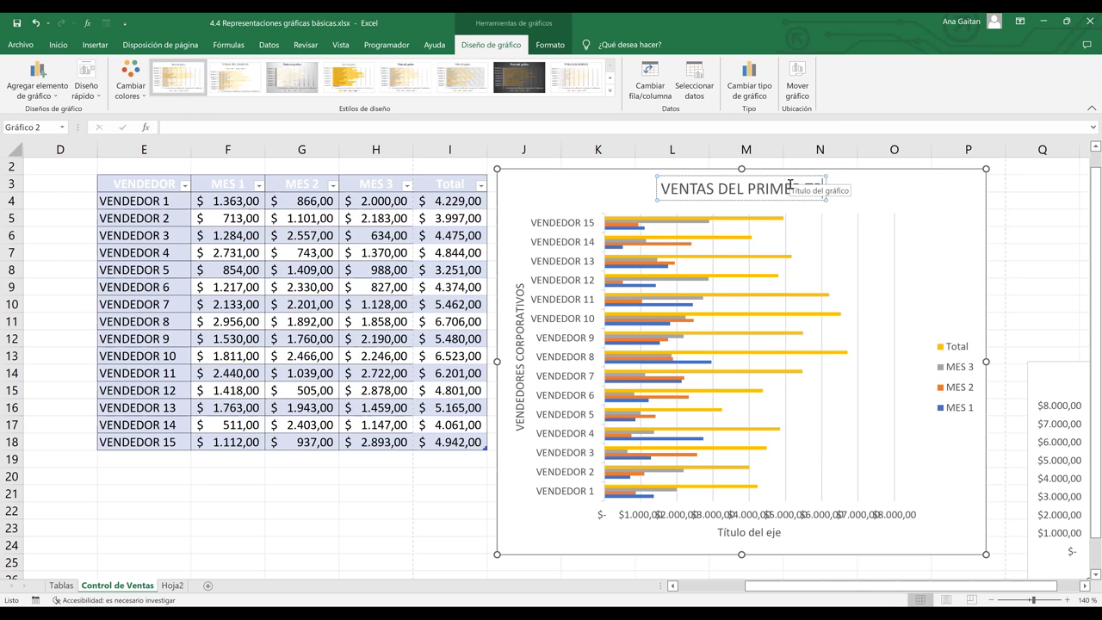
type("ESTRE")
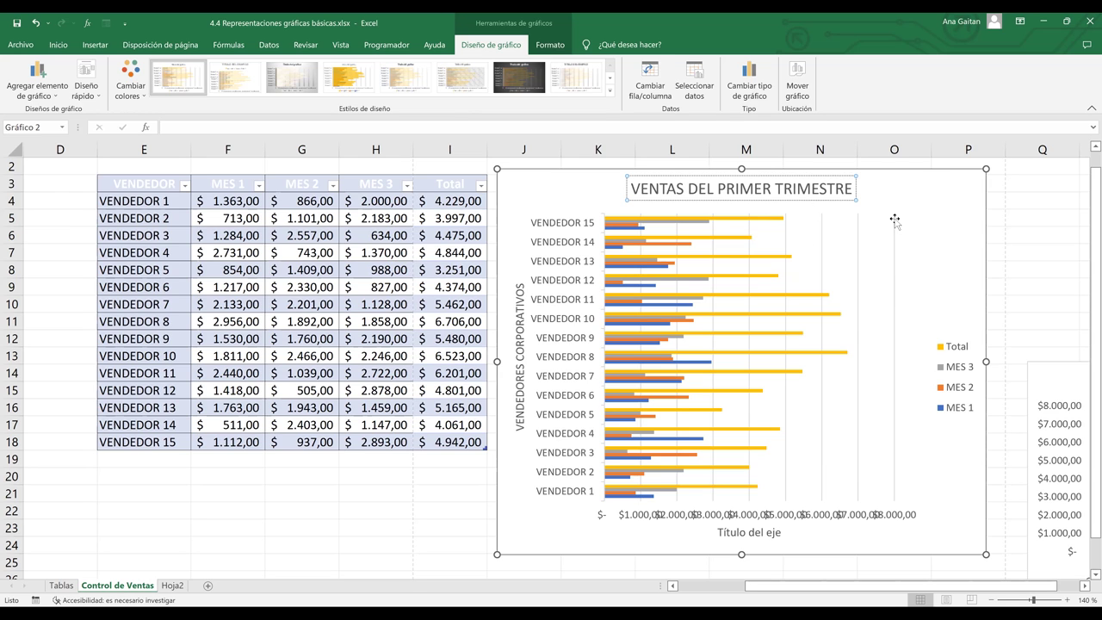
Widen the bar chart to span columns J to R so the value axis labels no longer overlap.
left_click(528, 395)
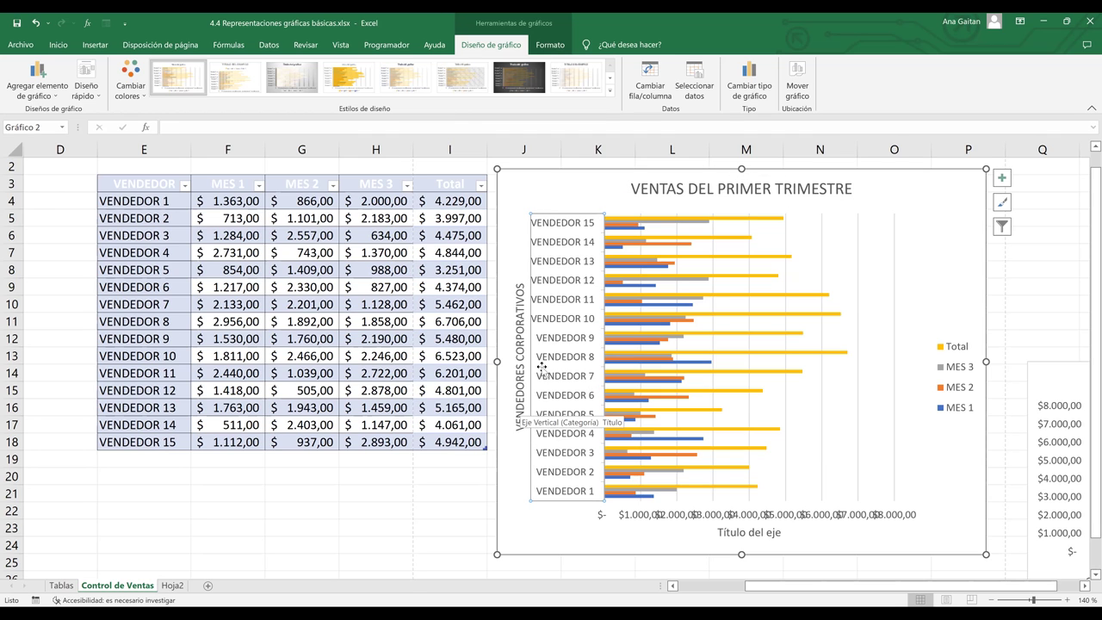
left_click(821, 515)
left_click_drag(985, 554, 1019, 555)
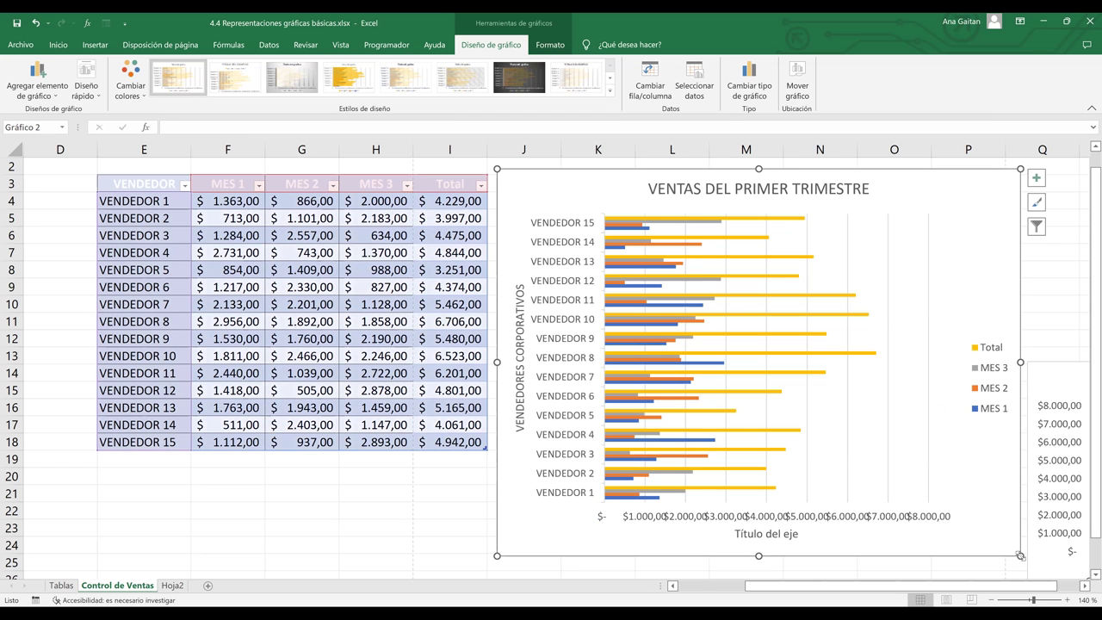
left_click(1077, 409)
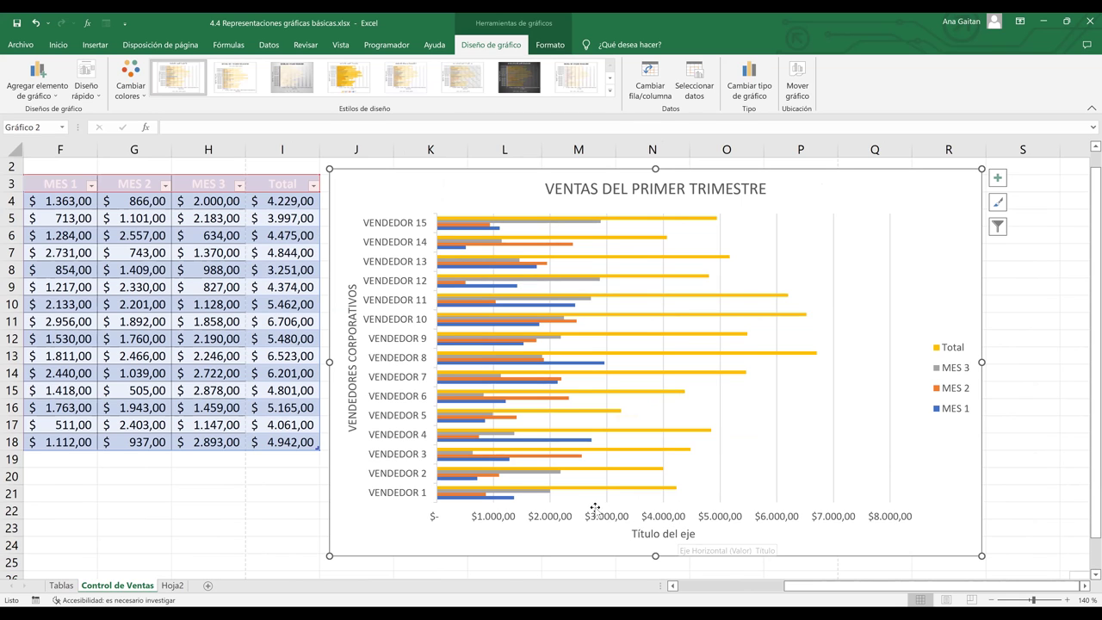
Replace the bar chart's horizontal axis title placeholder with VENTAS.
left_click(668, 534)
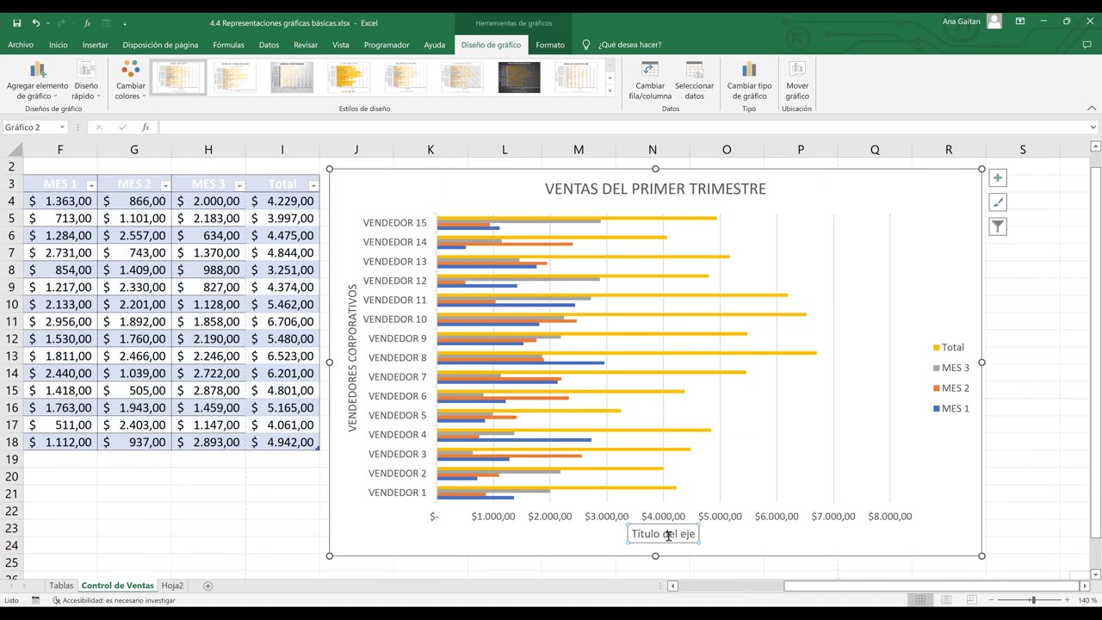
double_click(667, 535)
key("Delete")
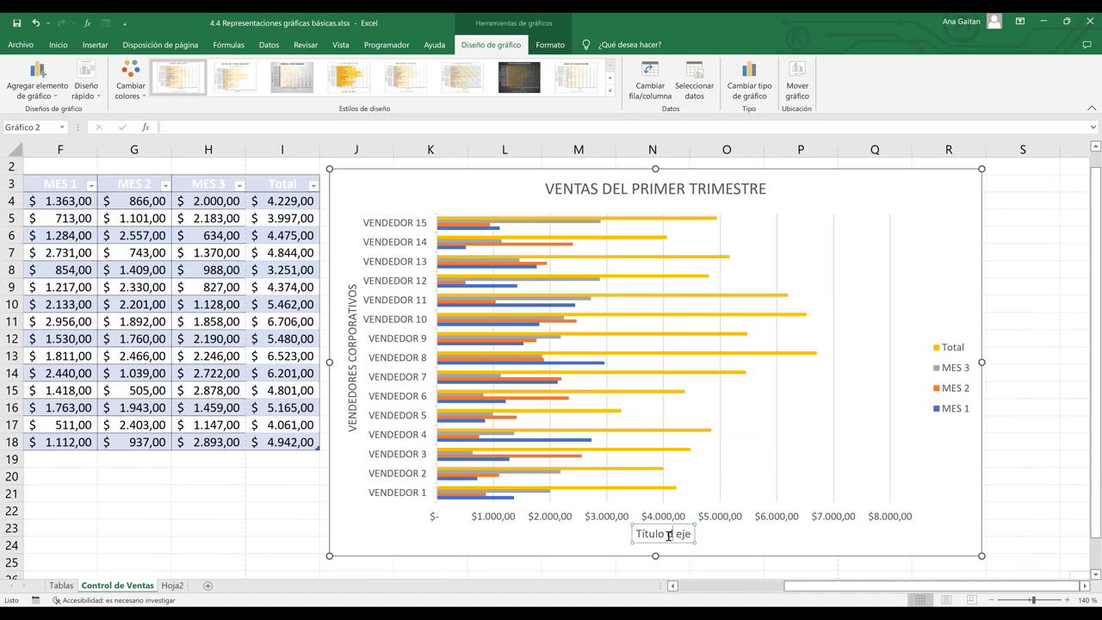
key("Delete")
key("Delete")
key("Delete")
key("BackSpace")
key("BackSpace")
key("BackSpace")
key("BackSpace")
key("BackSpace")
key("BackSpace")
key("BackSpace")
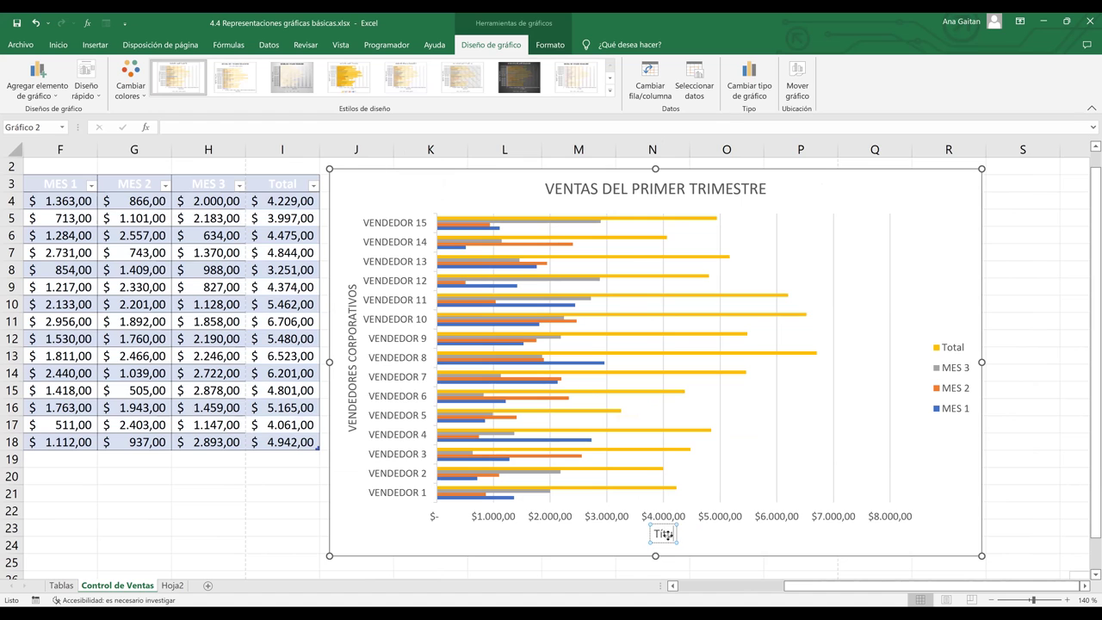
type("V")
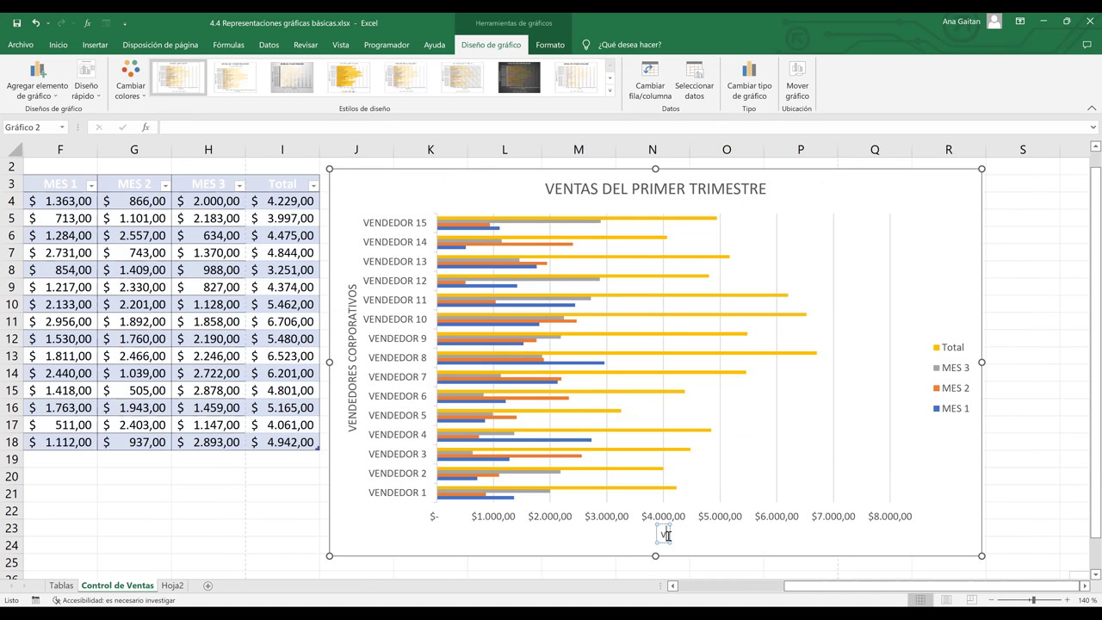
type("ENTAS")
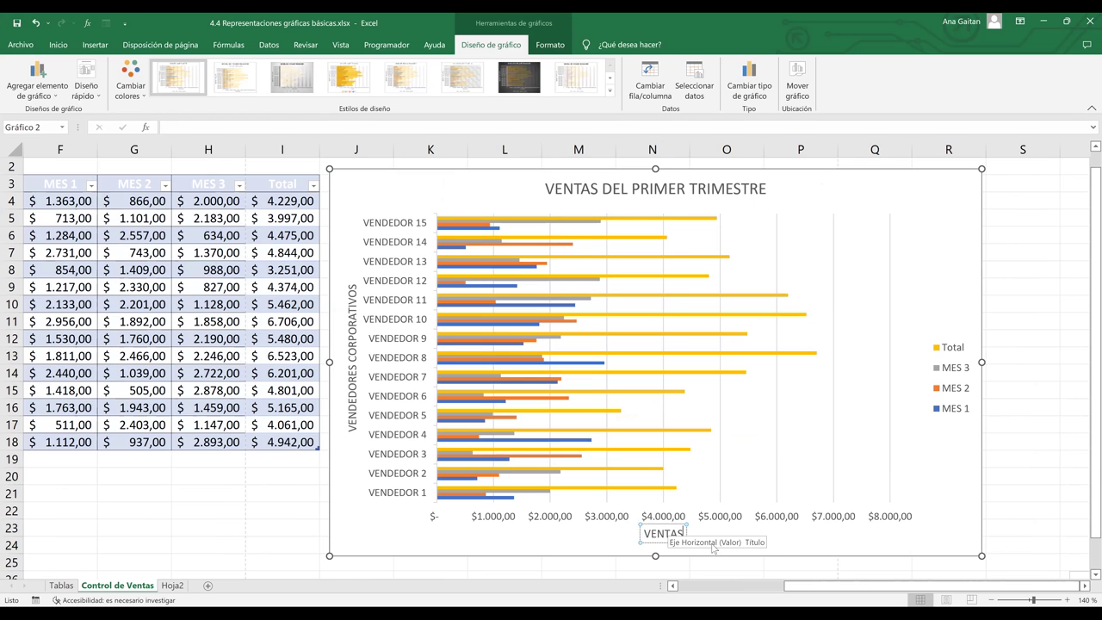
left_click(785, 539)
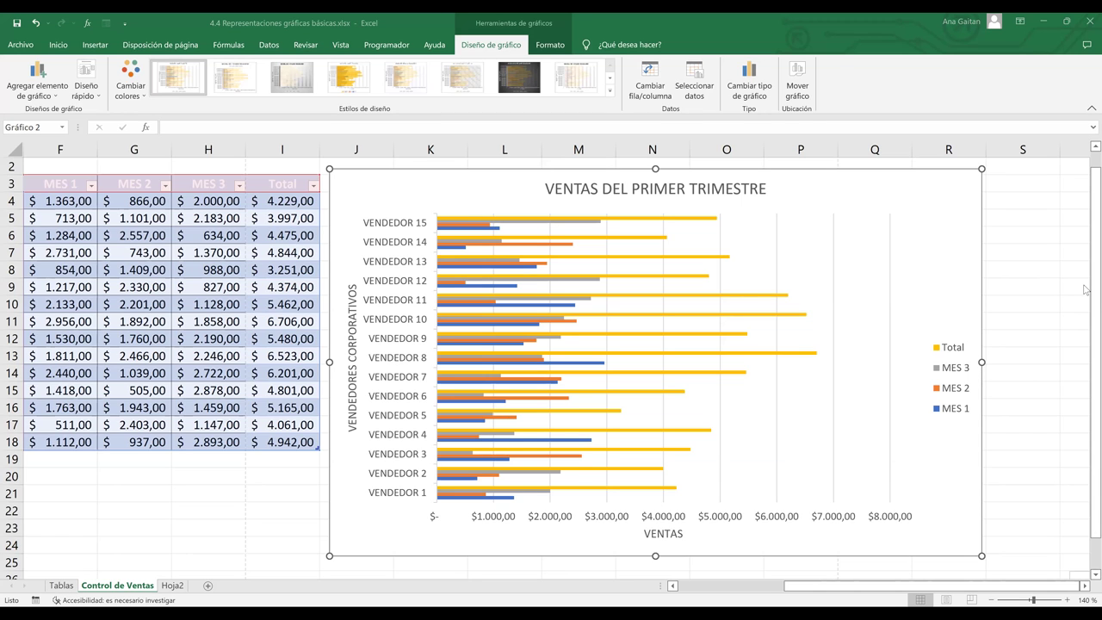
Add data labels to all series of the VENTAS DEL PRIMER TRIMESTRE bar chart.
left_click(884, 318)
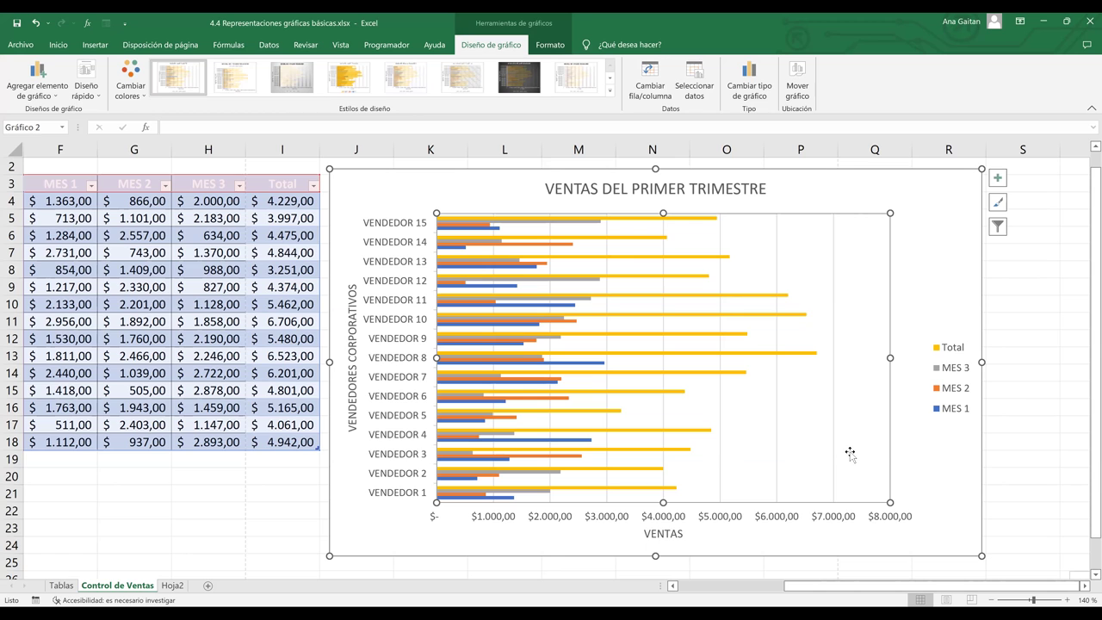
left_click(996, 179)
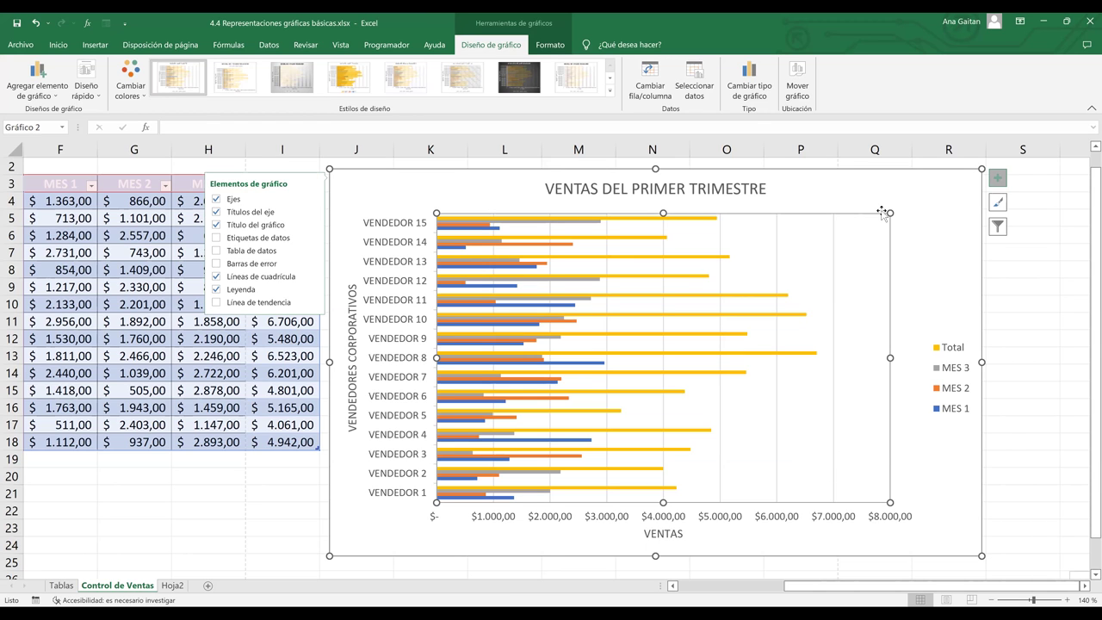
left_click(216, 237)
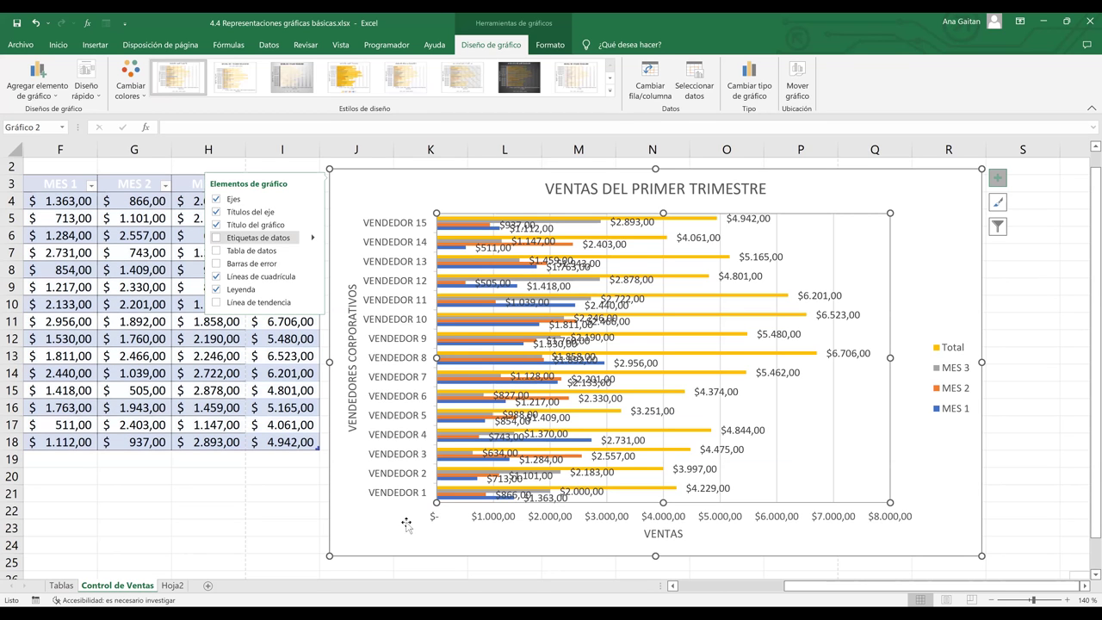
left_click(902, 561)
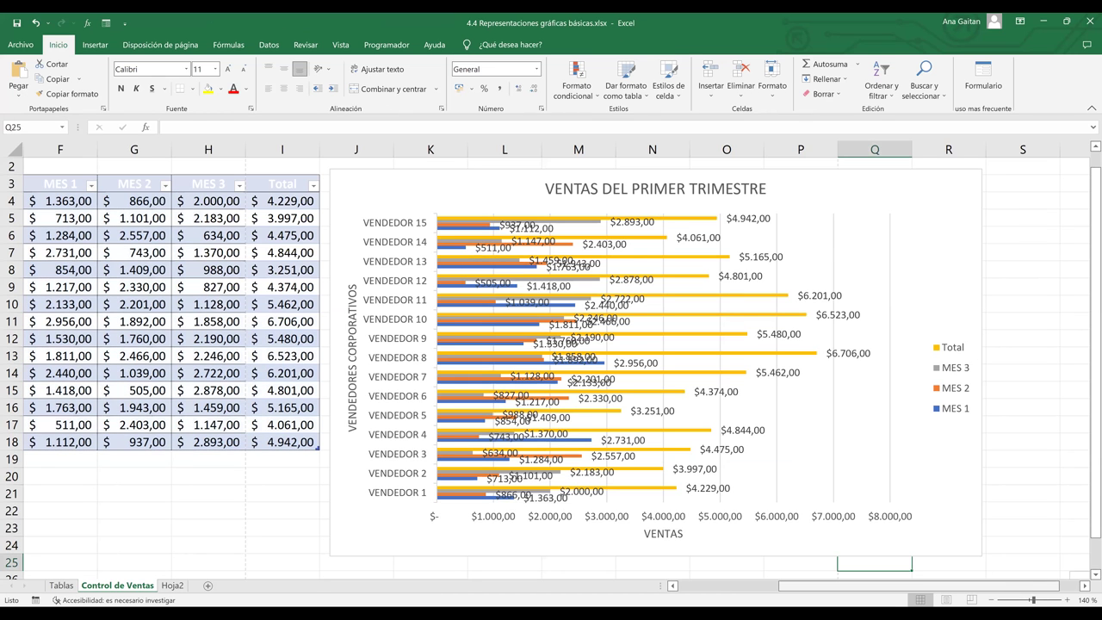
Examine the bar chart's data labels and its Total series at different zoom levels.
left_click(989, 600)
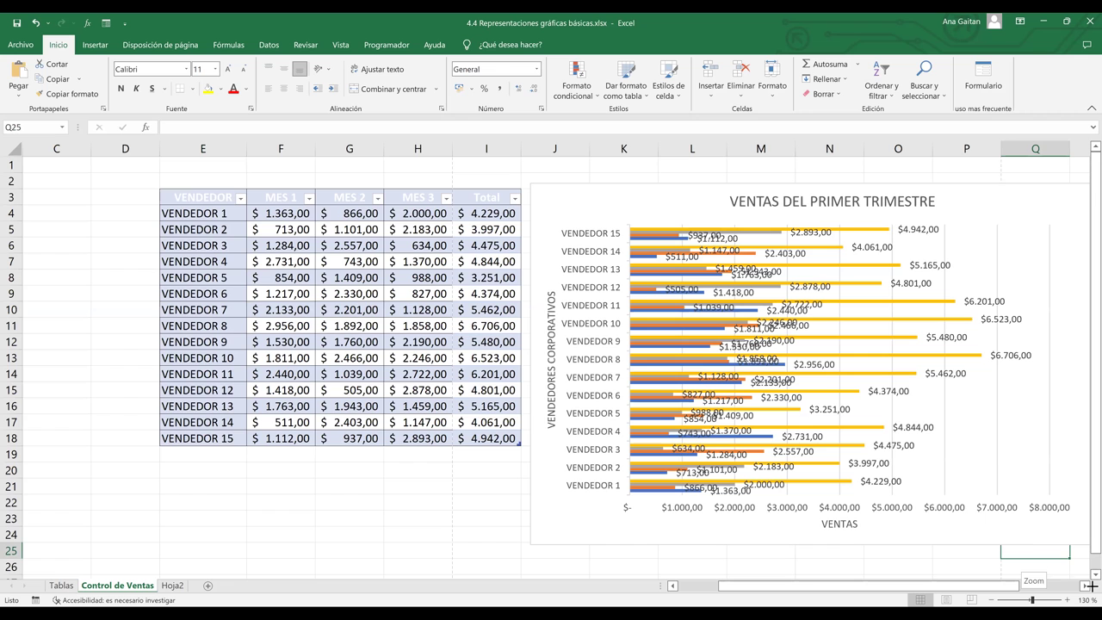
left_click(665, 359)
scroll(665, 360, "down", 1)
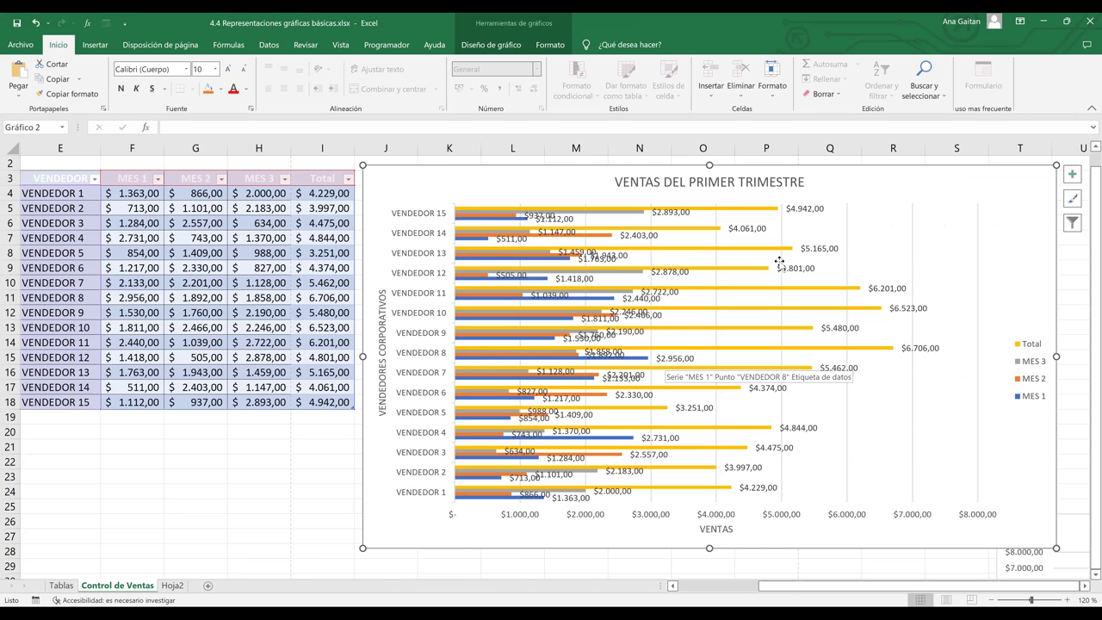
scroll(757, 241, "up", 3)
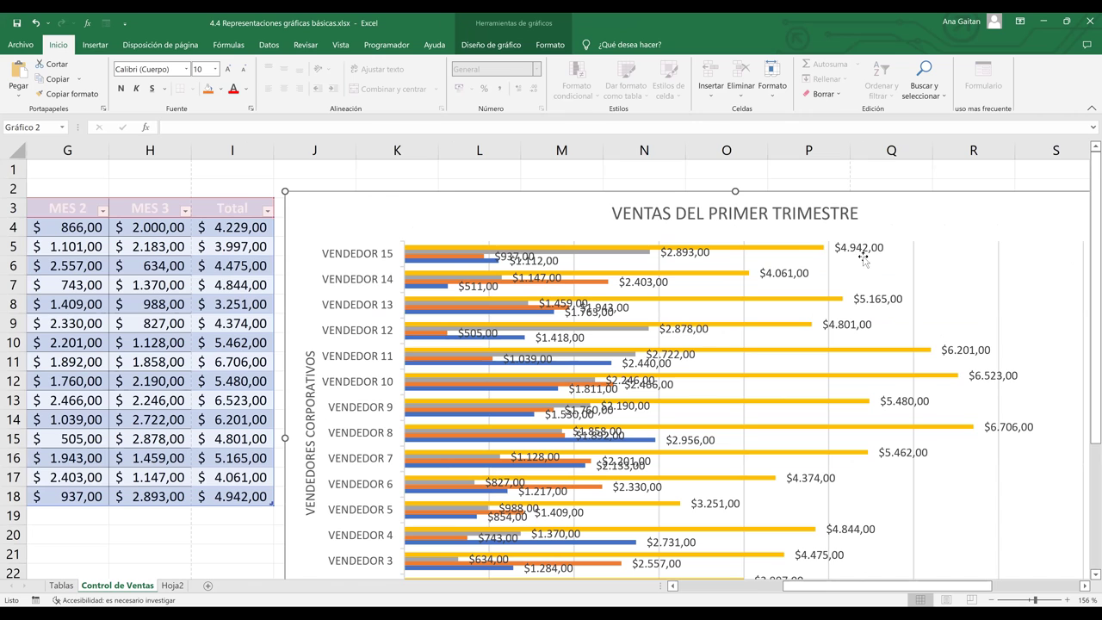
left_click(799, 249)
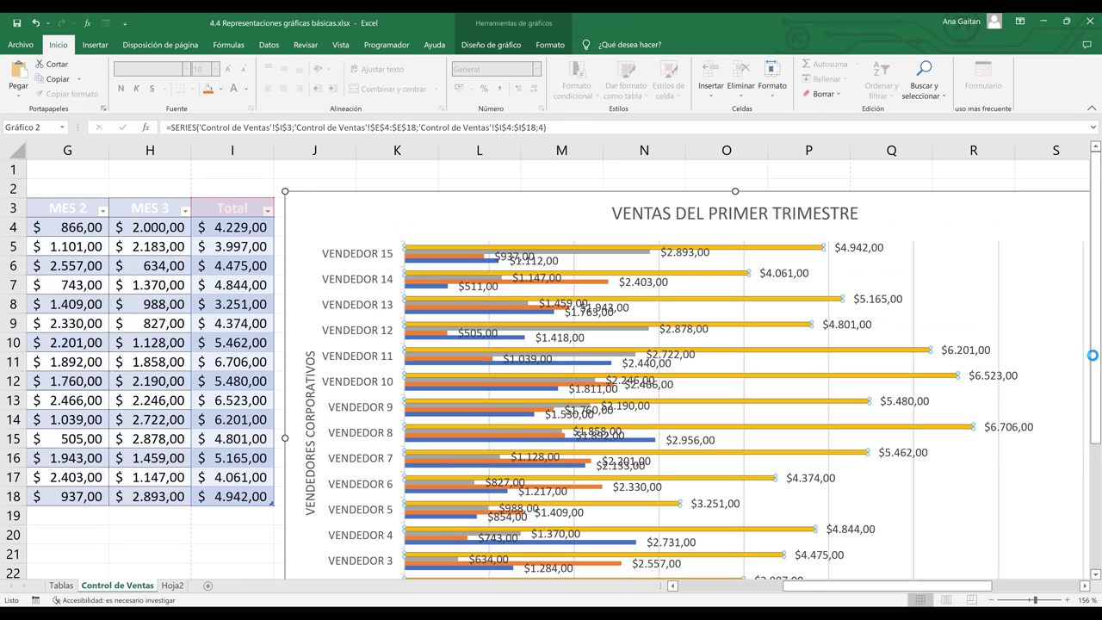
scroll(1085, 360, "down", 5, "ctrl")
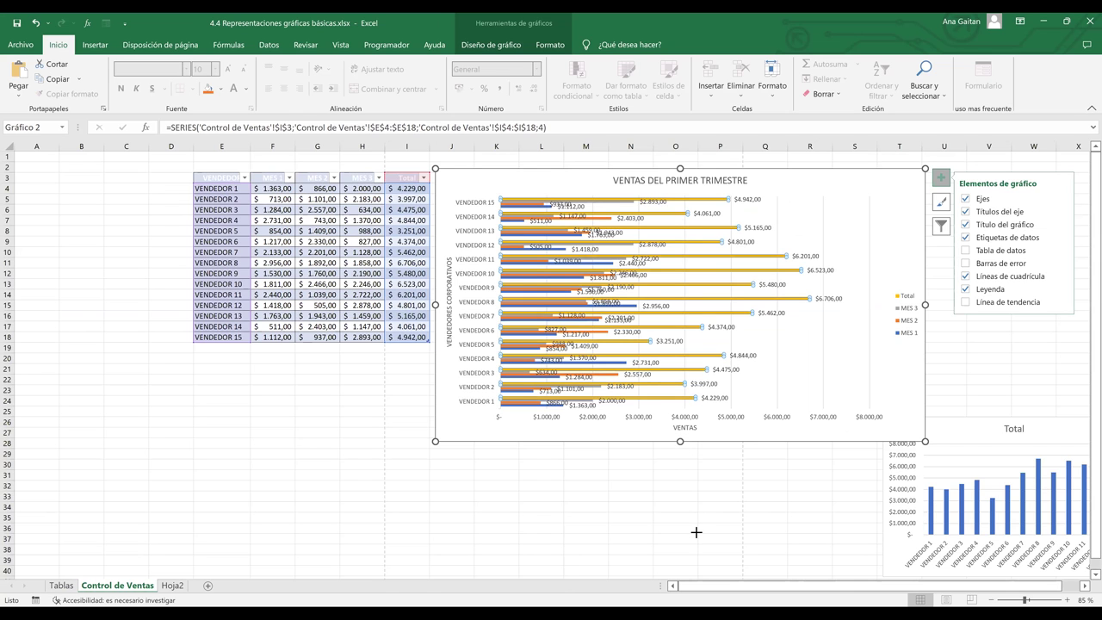
Try a taller bar chart without its horizontal value axis, and undo both changes.
left_click(730, 222)
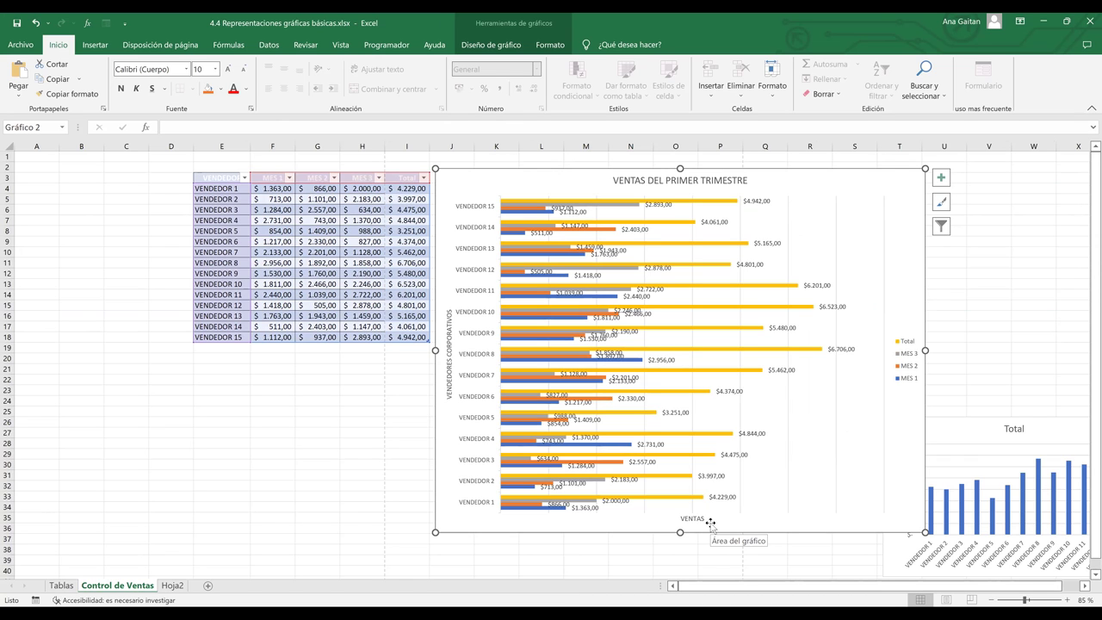
left_click(757, 202)
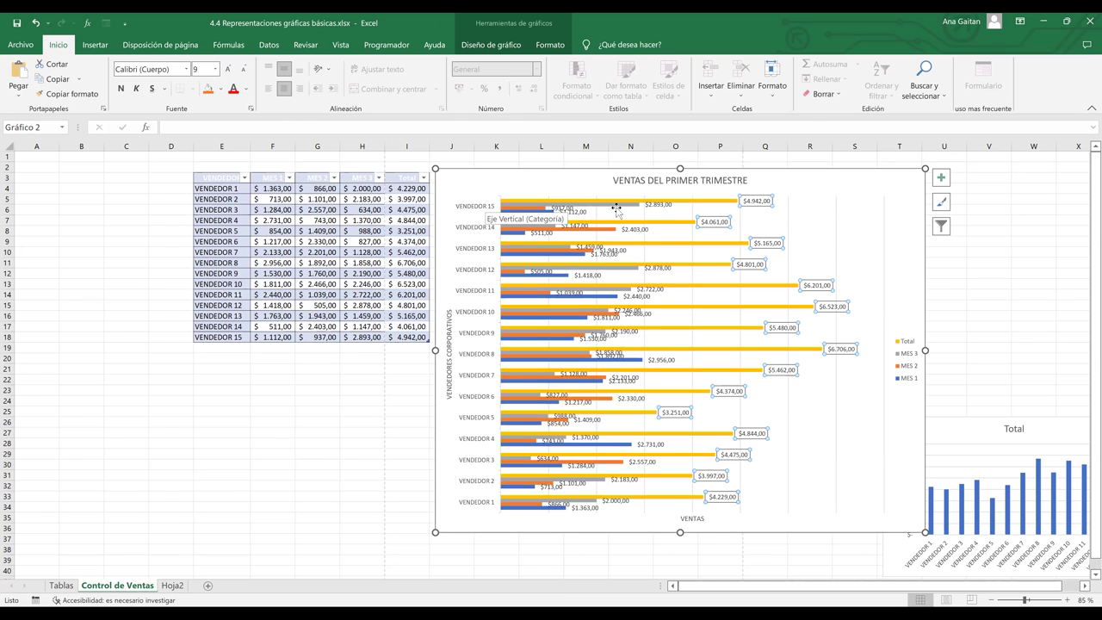
left_click(818, 232)
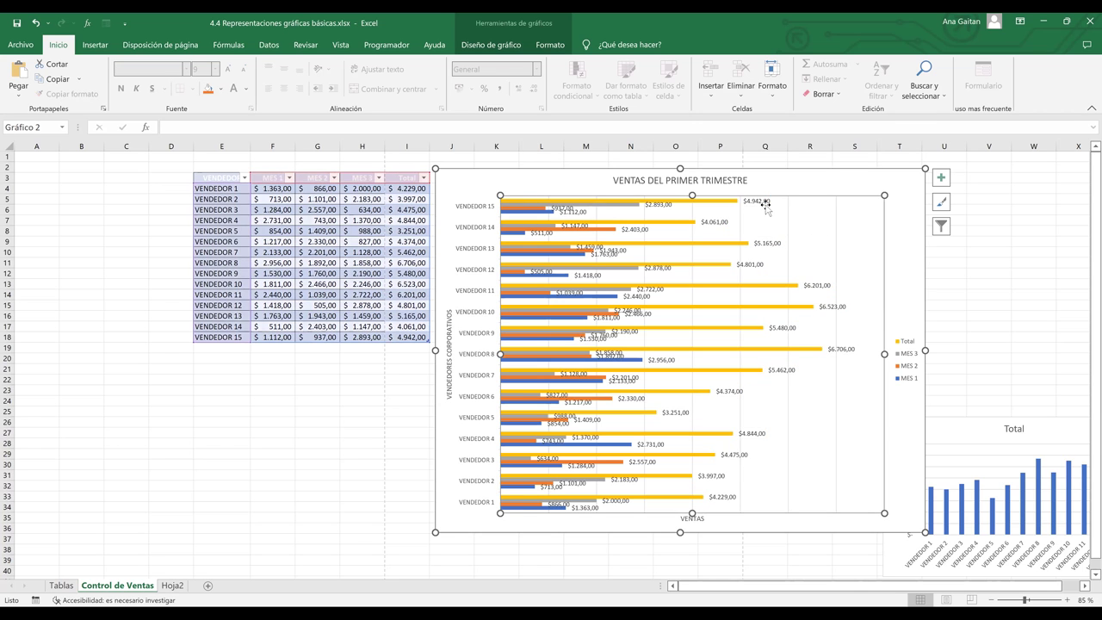
left_click(761, 204)
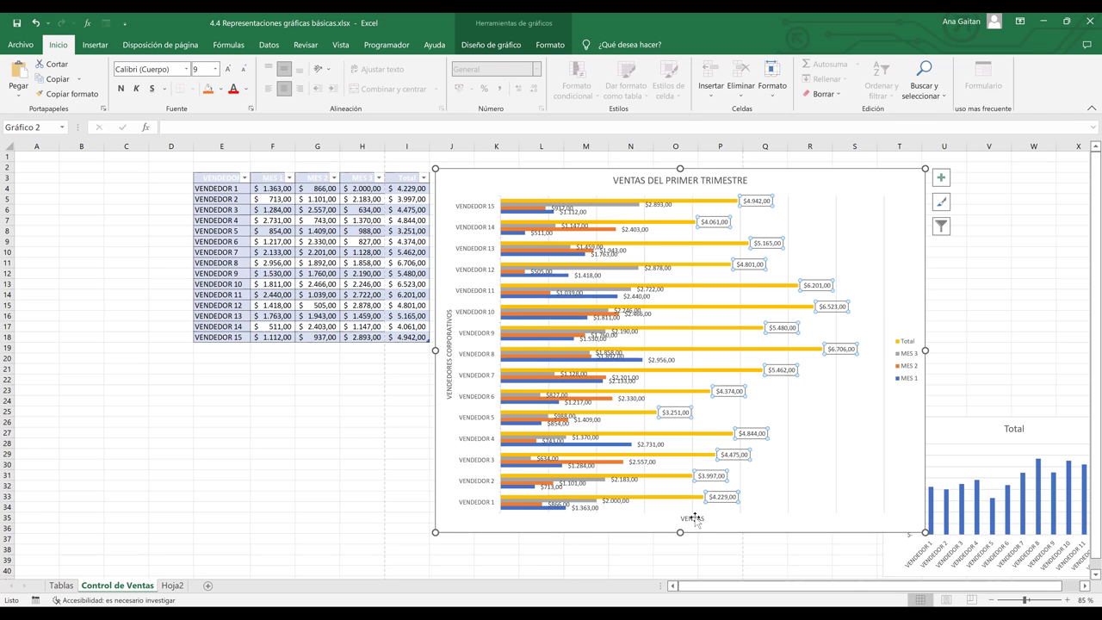
key("ctrl+z")
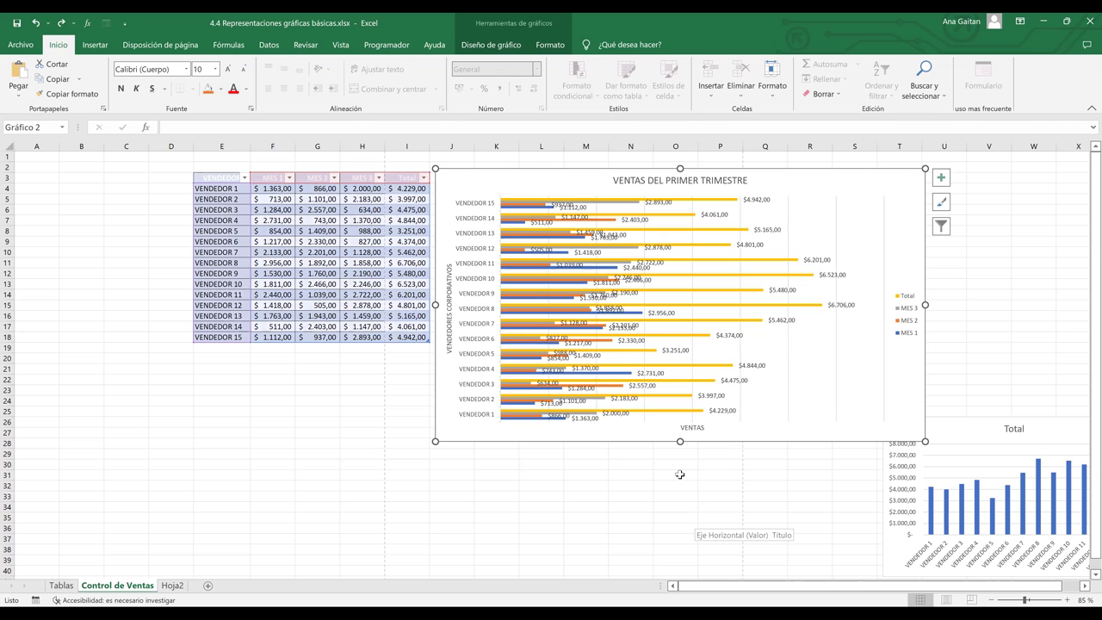
key("ctrl+z")
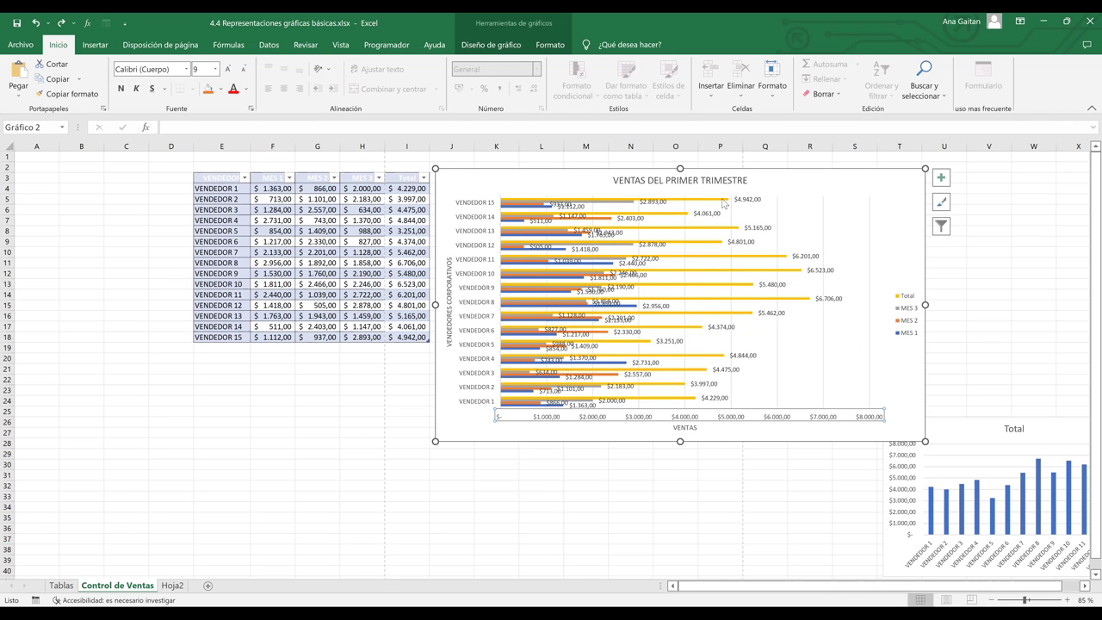
Try removing the Total series' data labels from the bar chart.
mouse_move(724, 204)
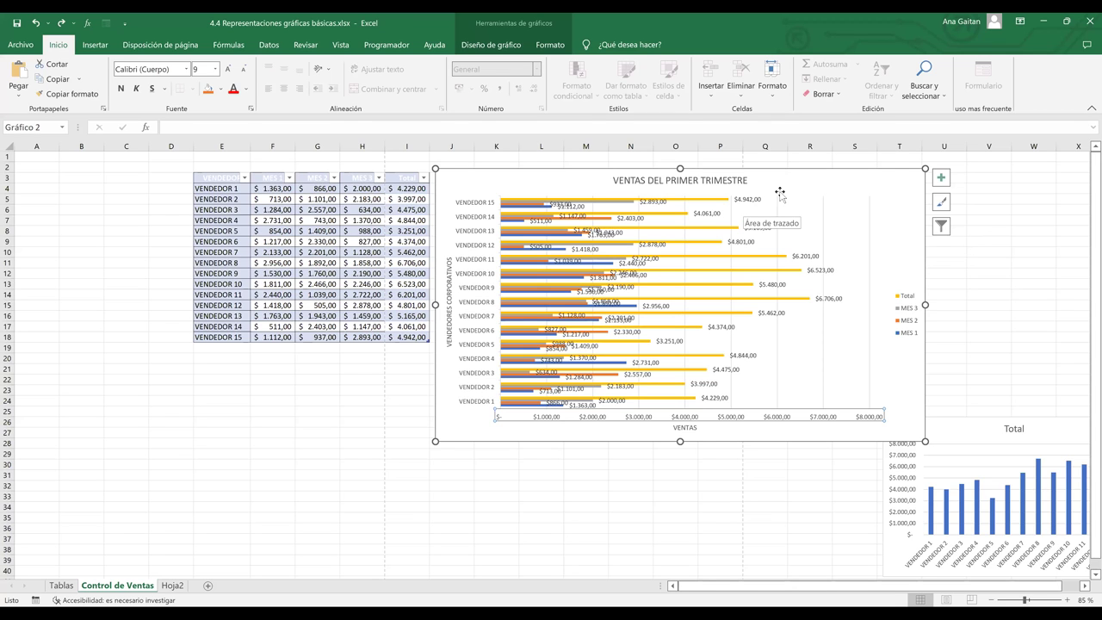
left_click(729, 202)
key("Delete")
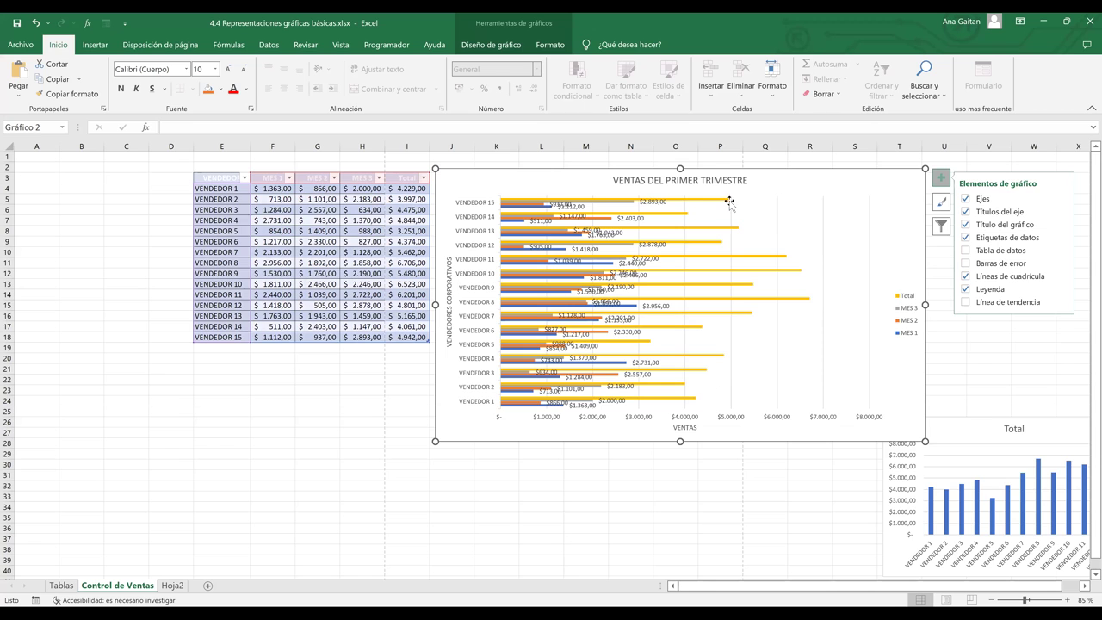
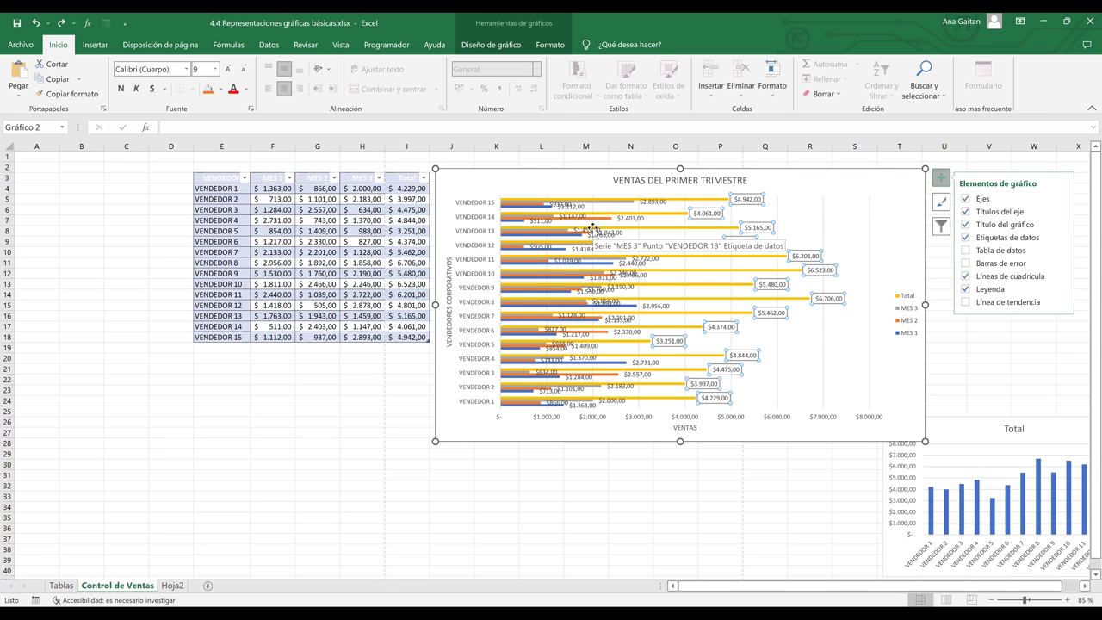
Try deleting only the Total data label of VENDEDOR 15, and undo the deletion.
left_click(757, 200)
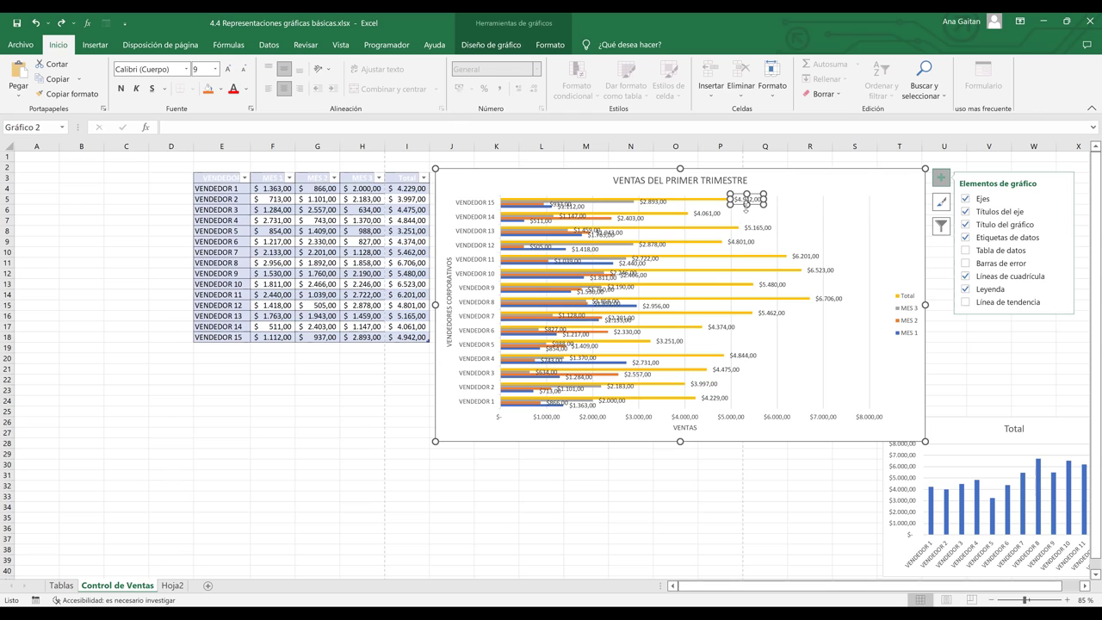
double_click(744, 204)
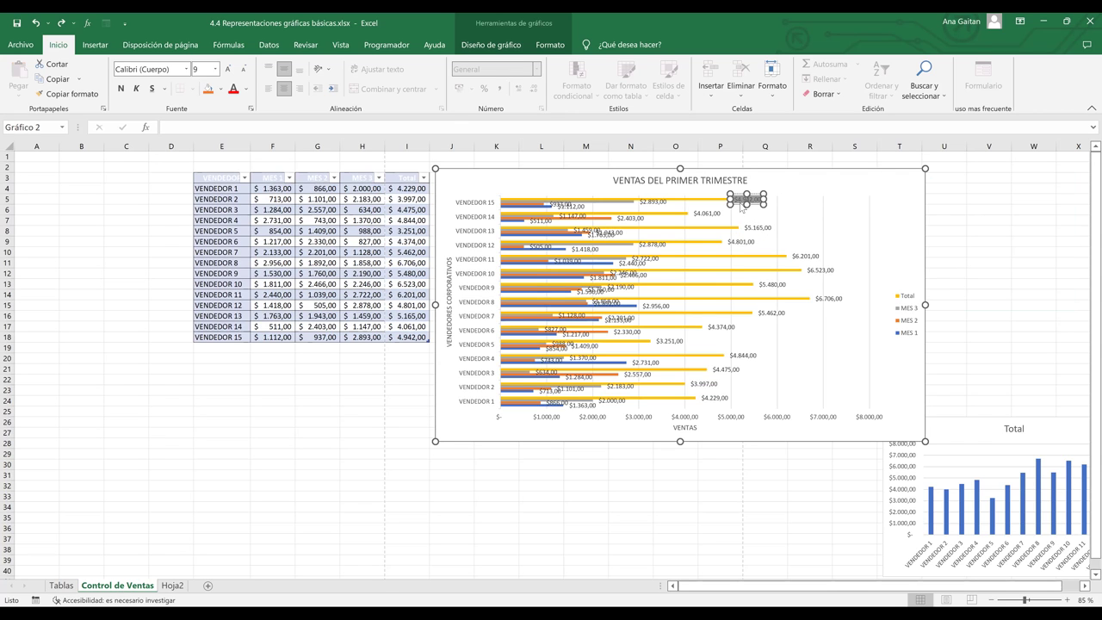
key("Delete")
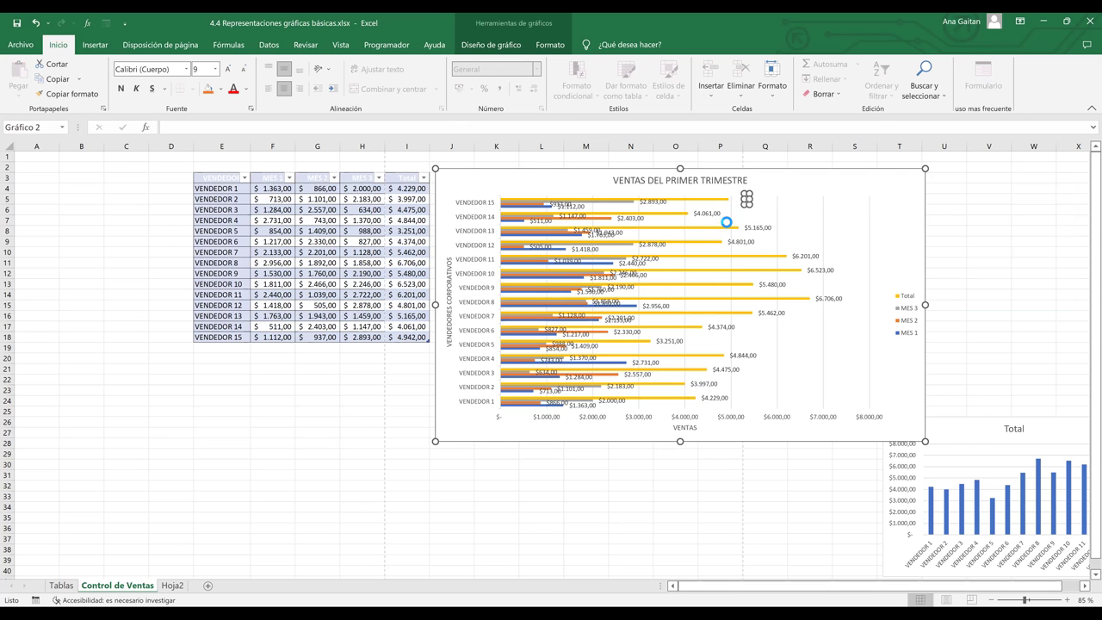
key("ctrl+z")
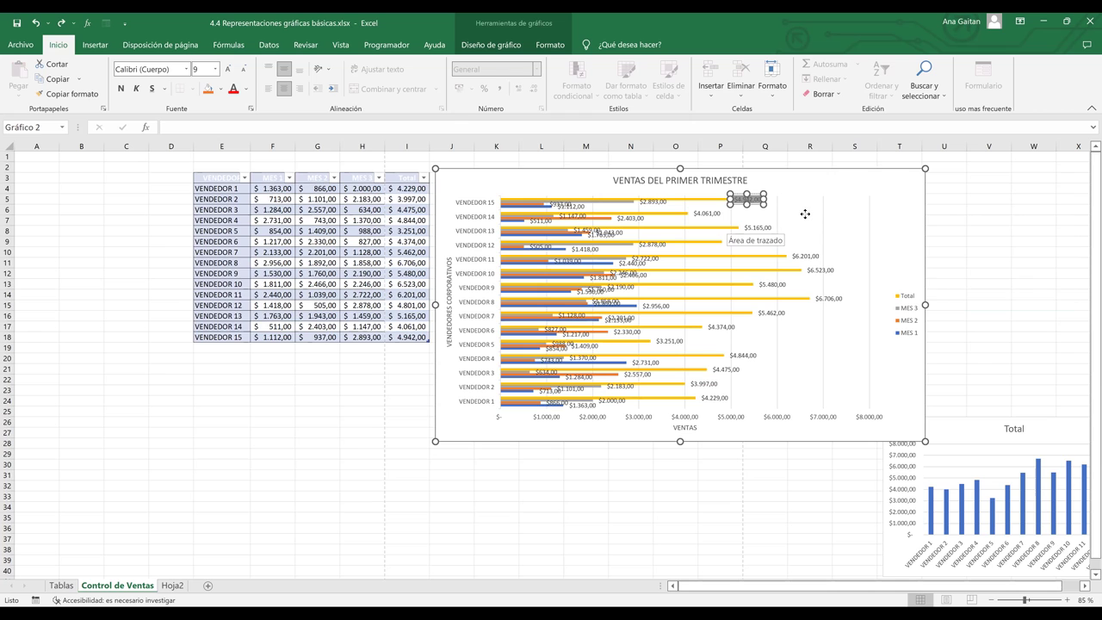
left_click(753, 228)
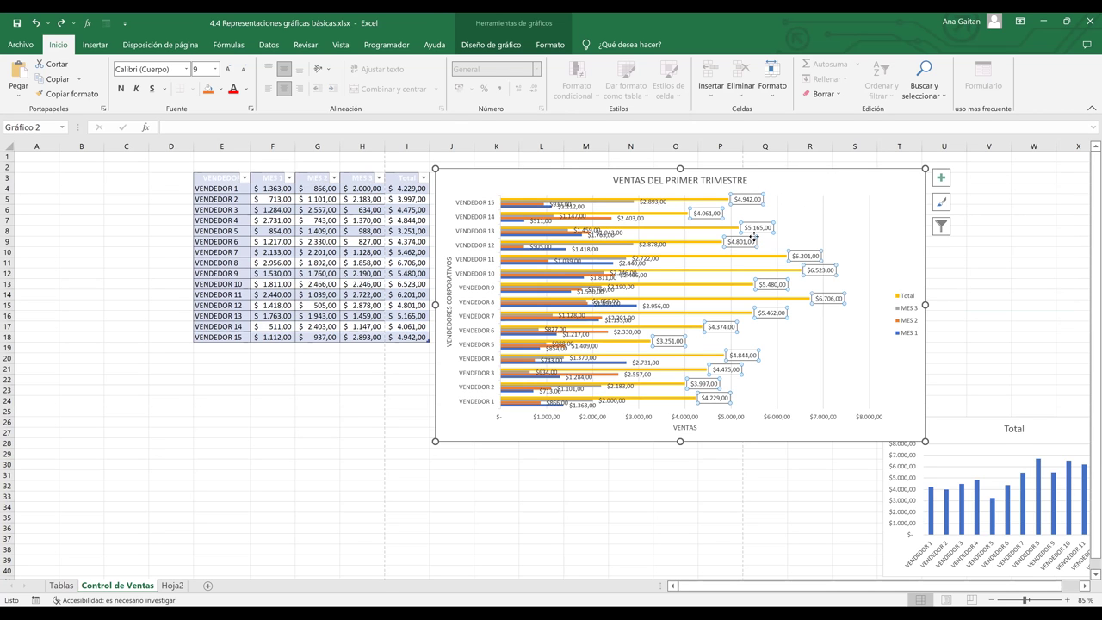
left_click(802, 231)
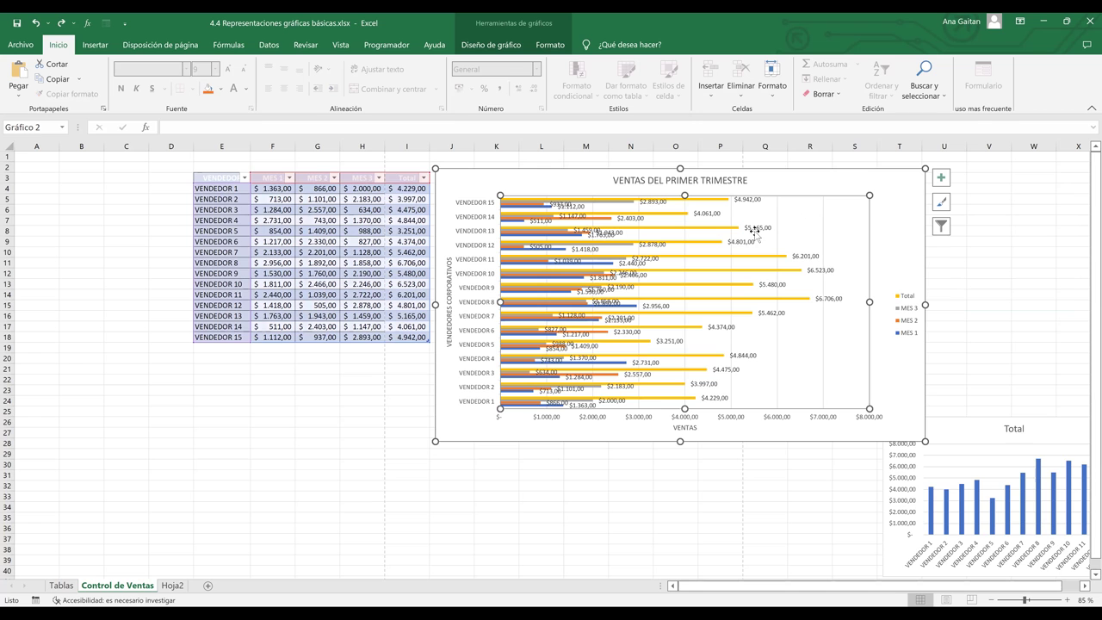
left_click(962, 240)
left_click(742, 200)
left_click(1032, 273)
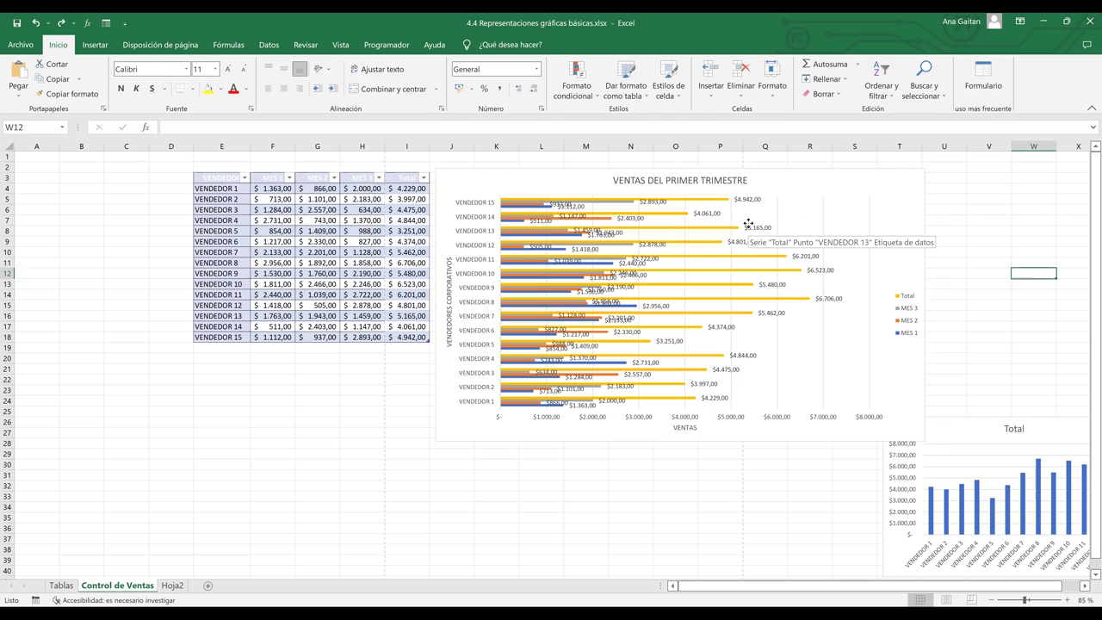
left_click(748, 225)
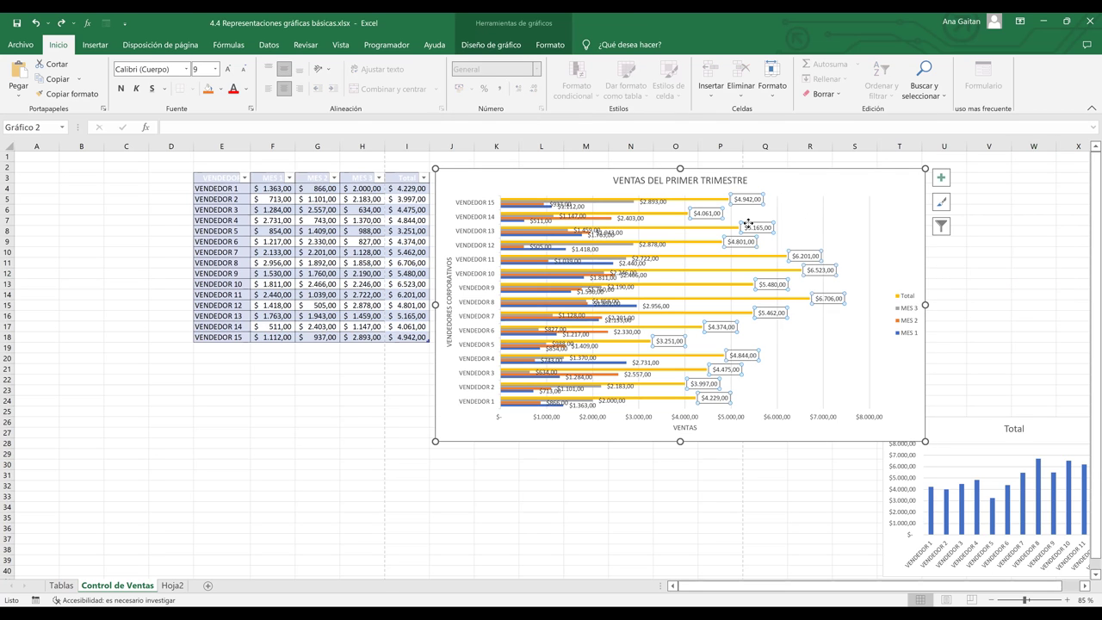
left_click(946, 251)
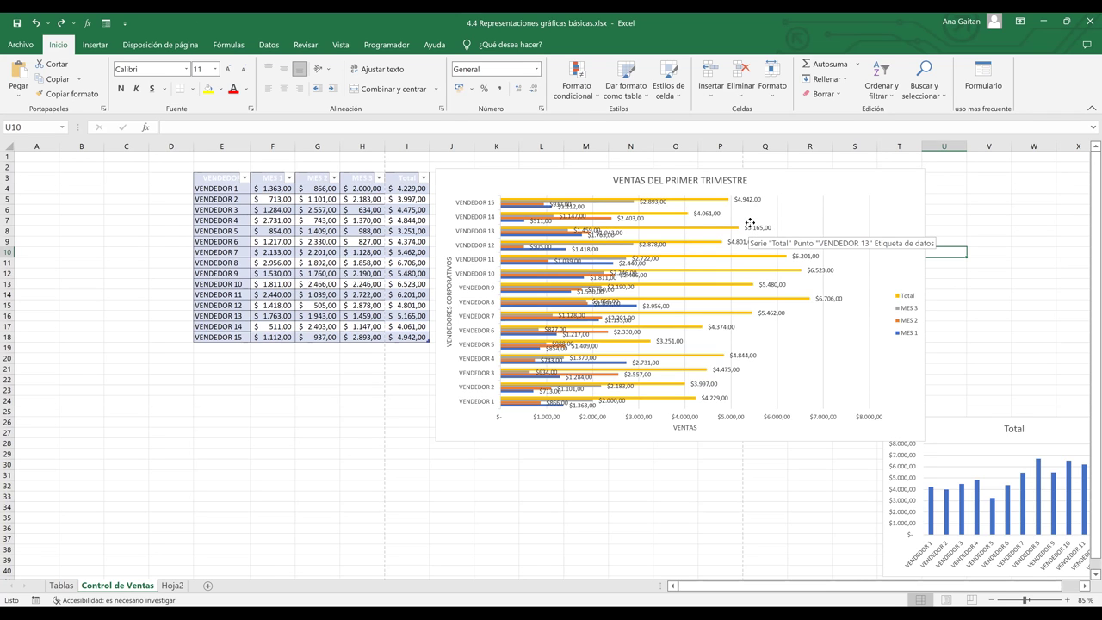
left_click(750, 224)
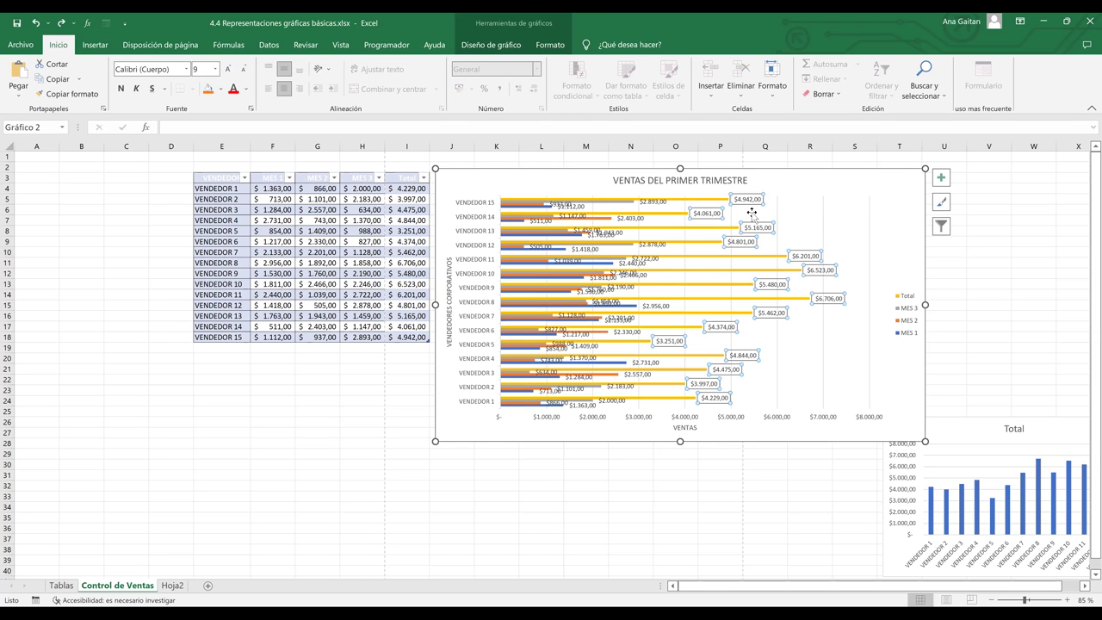
left_click(752, 210)
left_click(753, 203)
left_click(795, 219)
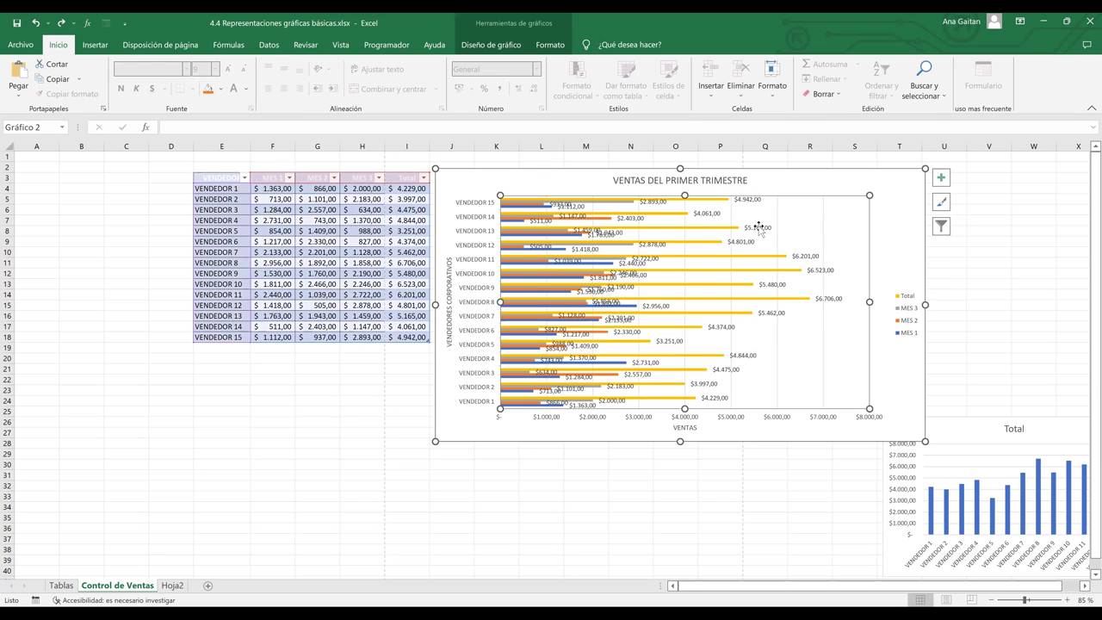
Try deleting all of the Total series' data labels, and undo the deletion.
key("Escape")
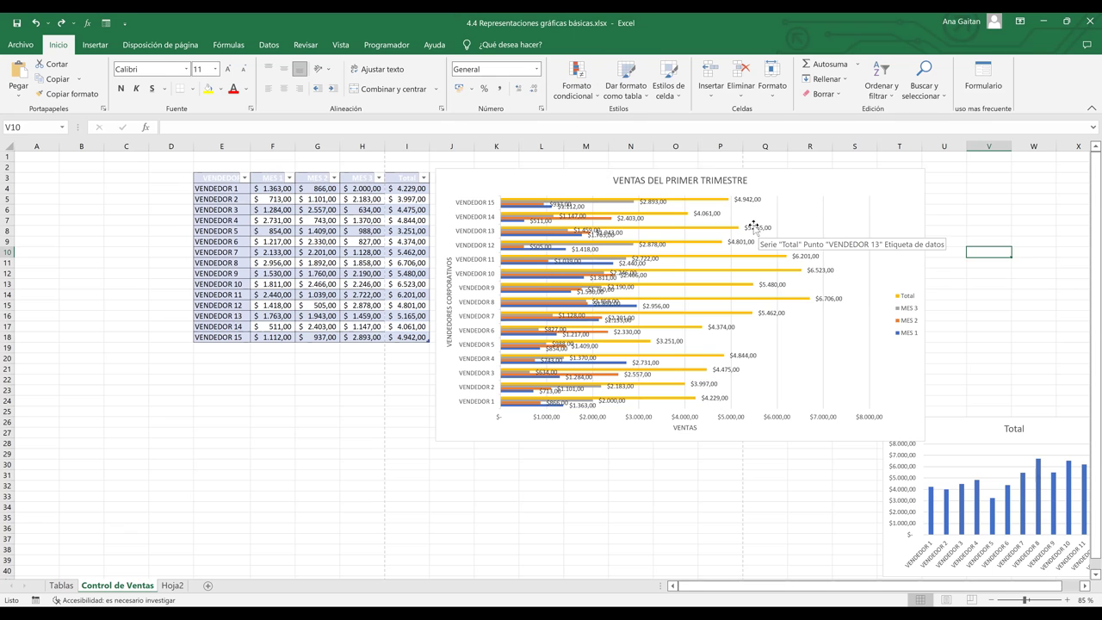
left_click(753, 226)
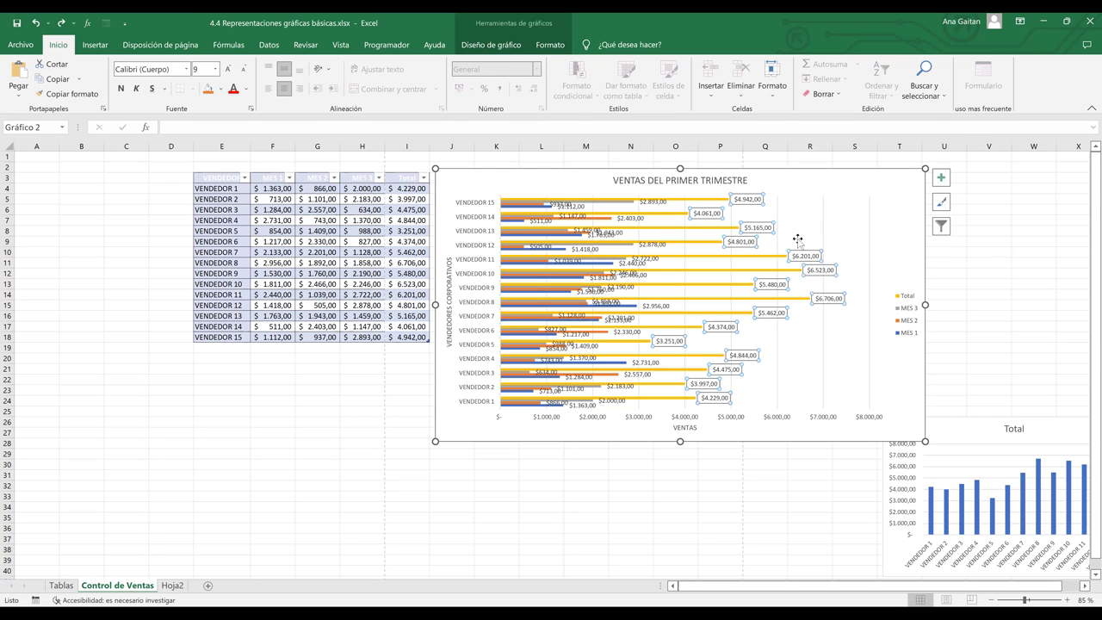
key("Escape")
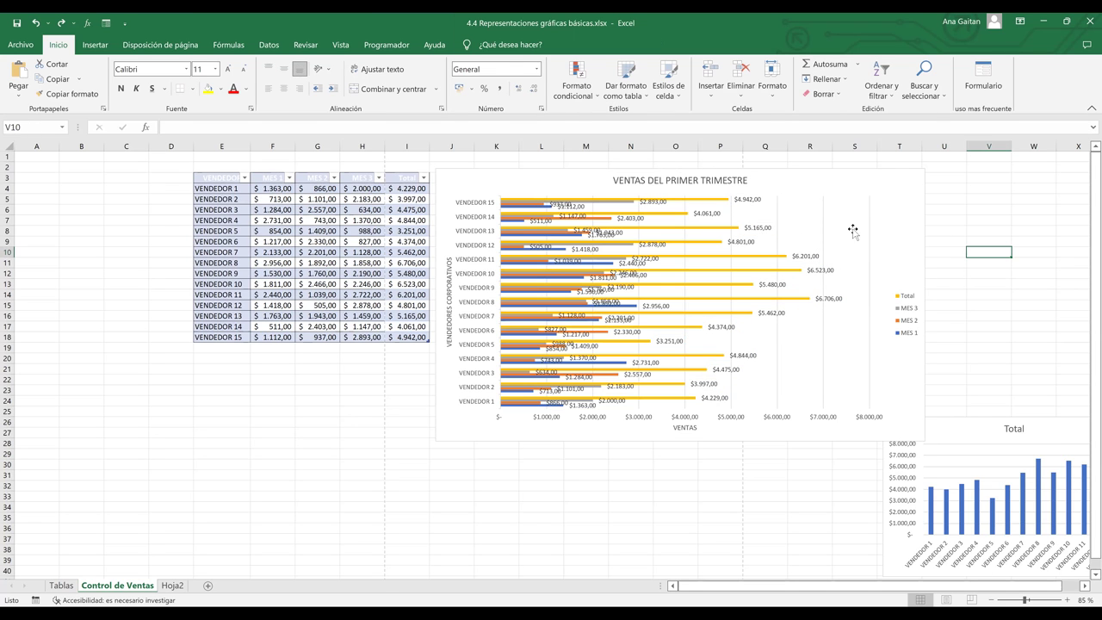
key("ctrl+z")
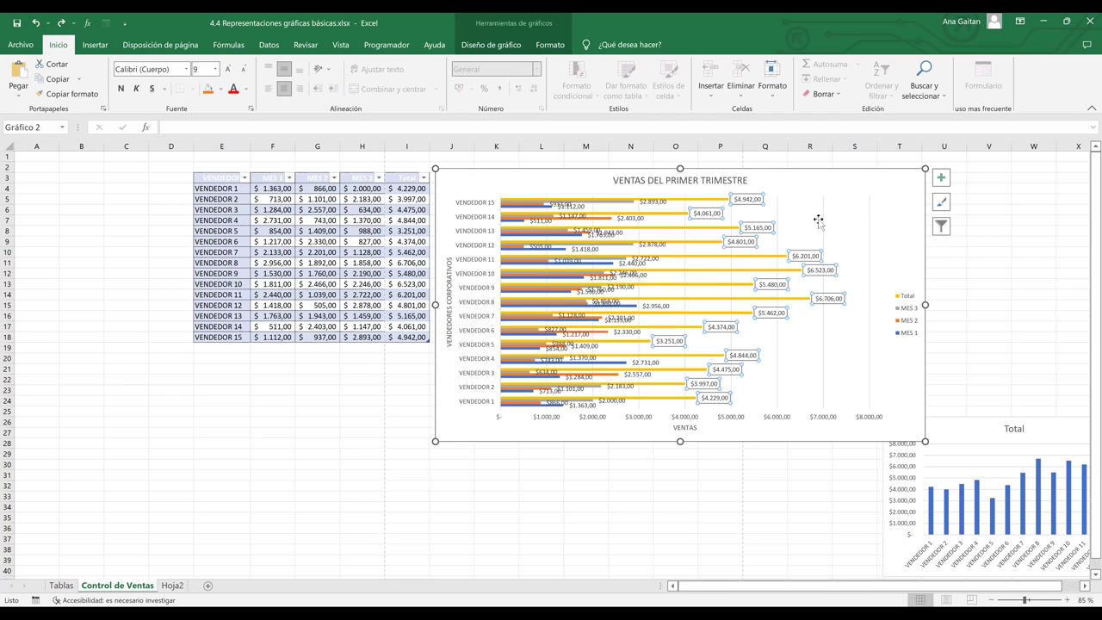
left_click(983, 275)
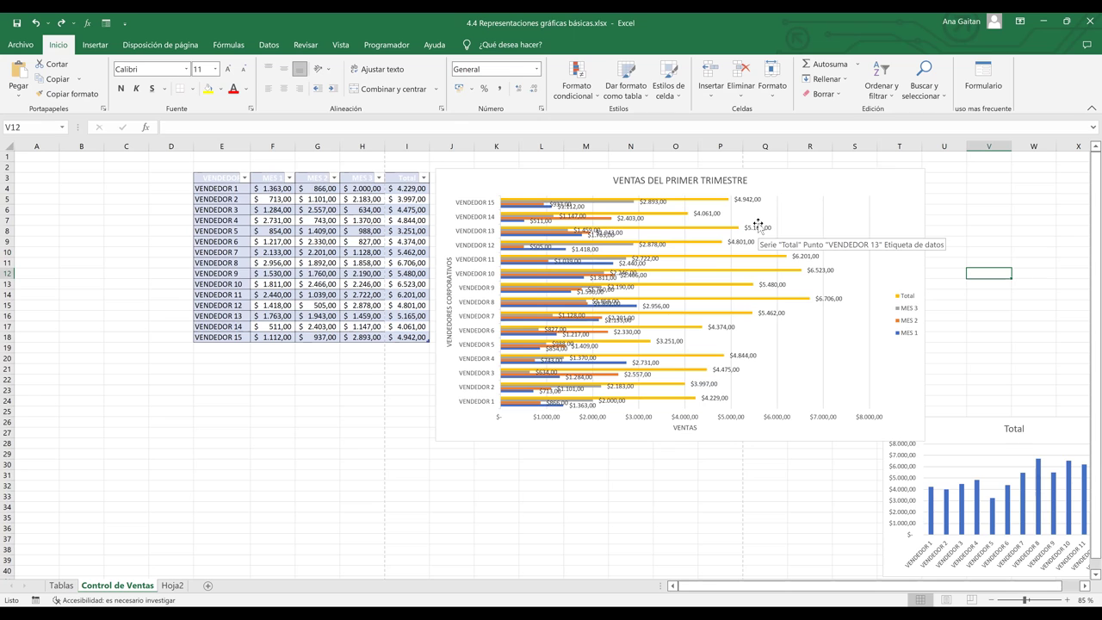
left_click(757, 224)
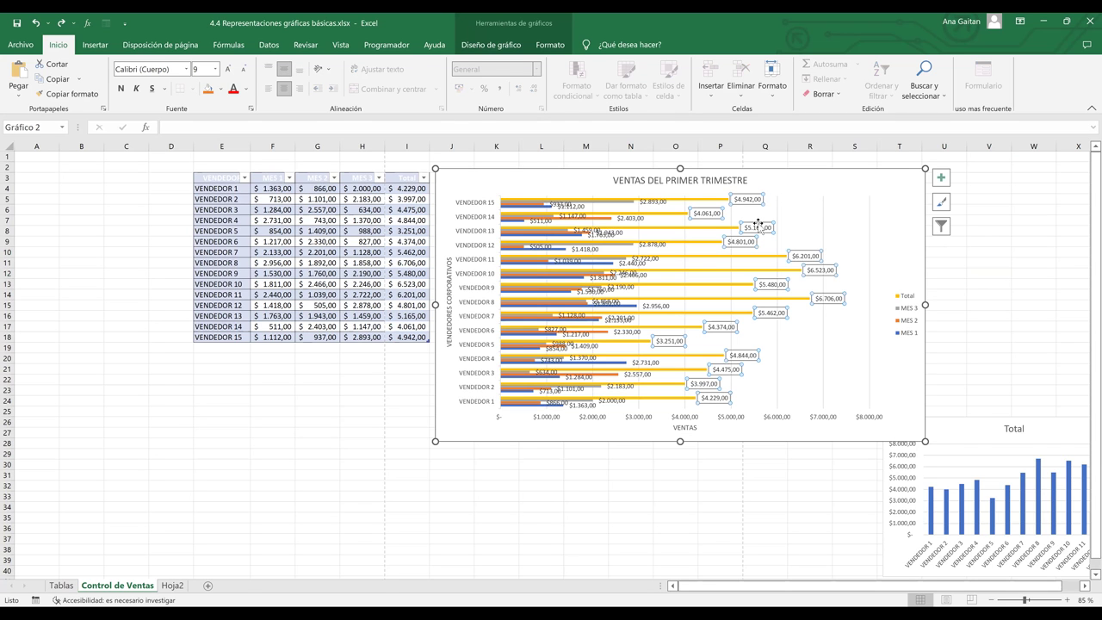
key("Delete")
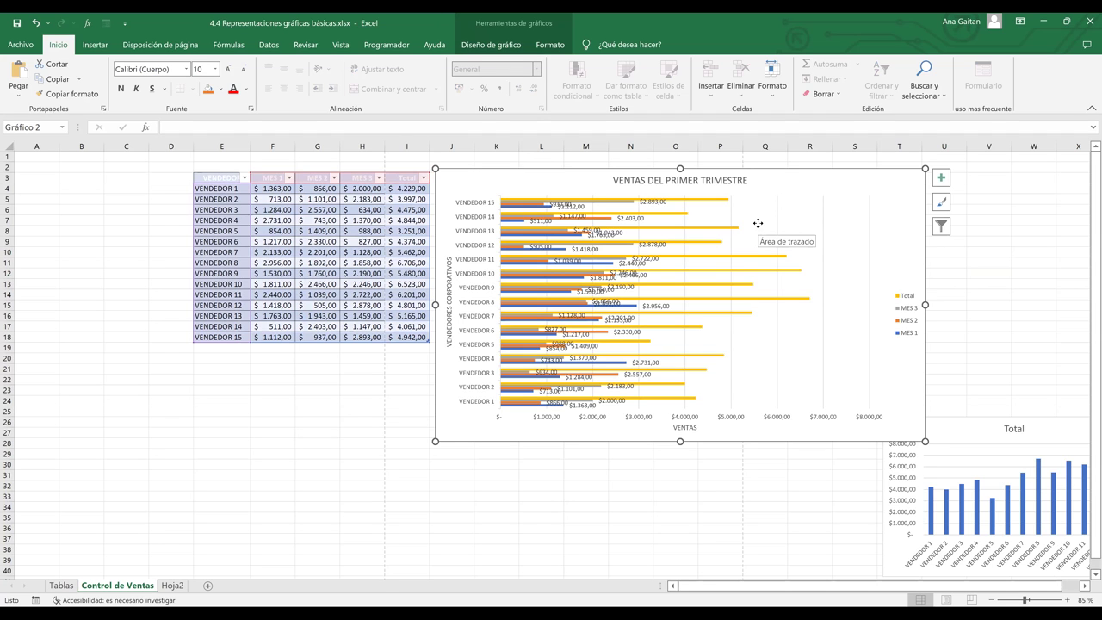
key("ctrl+z")
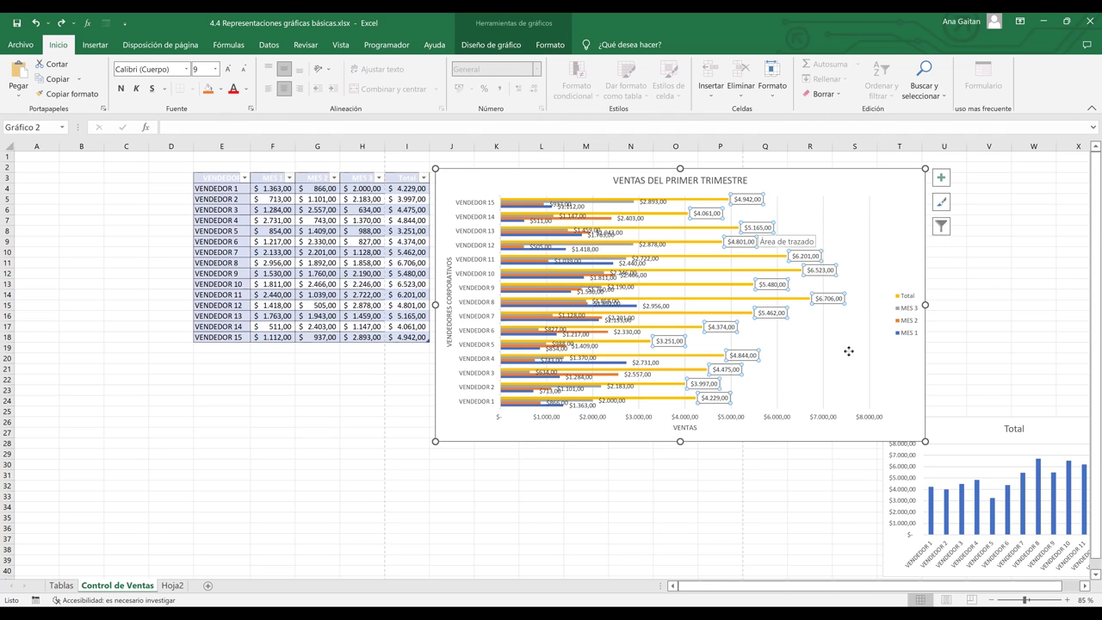
Turn off all data labels on the bar chart and move the chart over the source table, to about columns B–L.
left_click(828, 353)
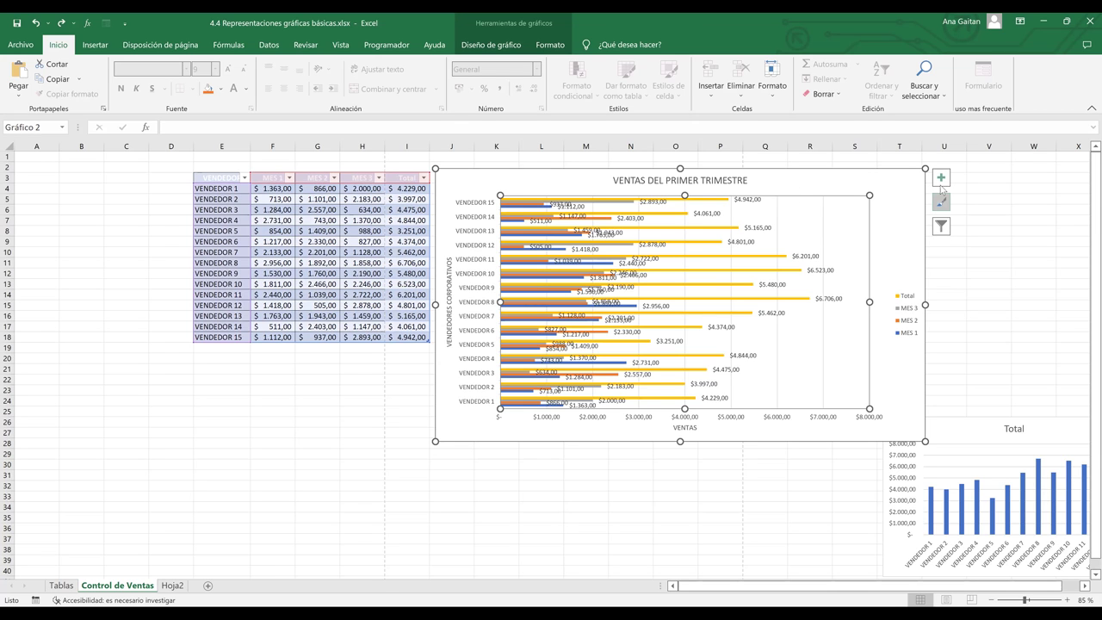
left_click(941, 182)
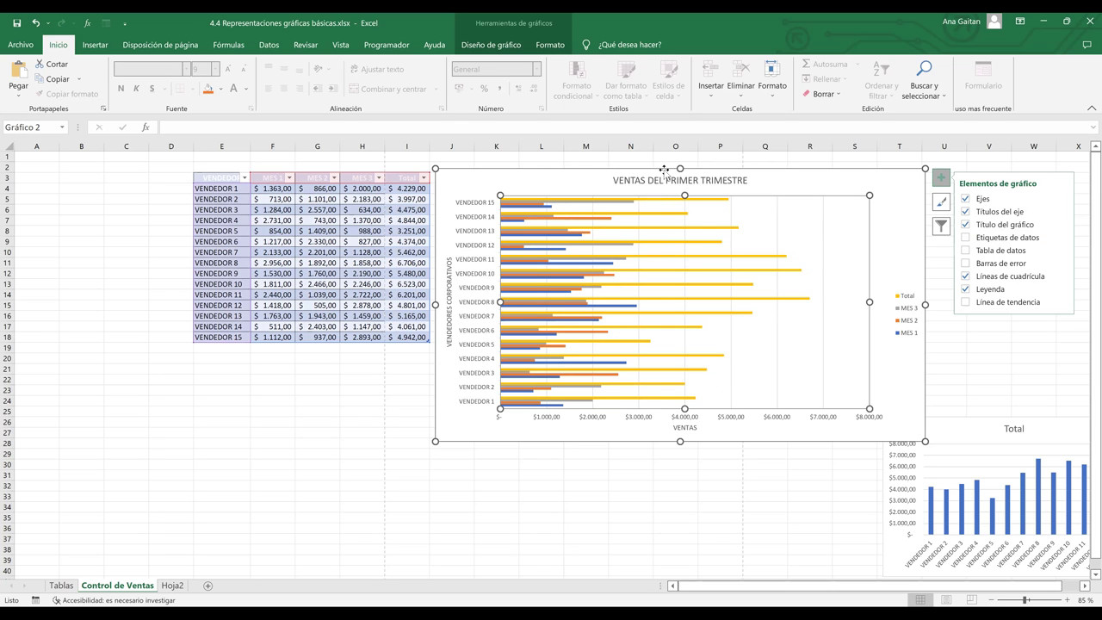
left_click(585, 168)
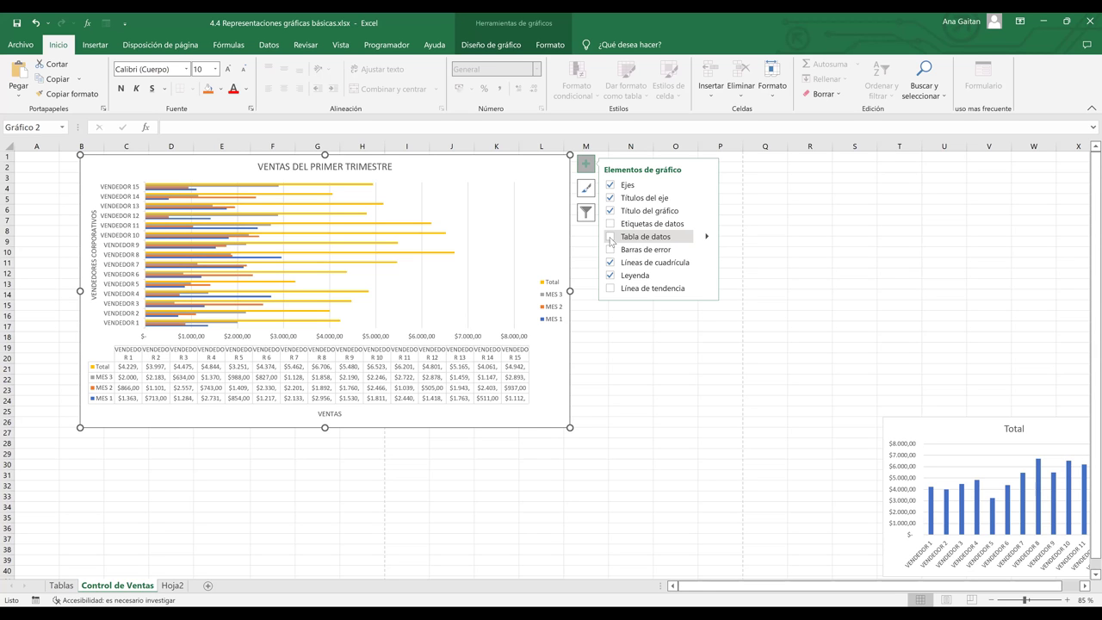
Add a data table to the bar chart and enlarge the chart to about column N and row 36.
left_click(610, 236)
left_click_drag(569, 428, 705, 536)
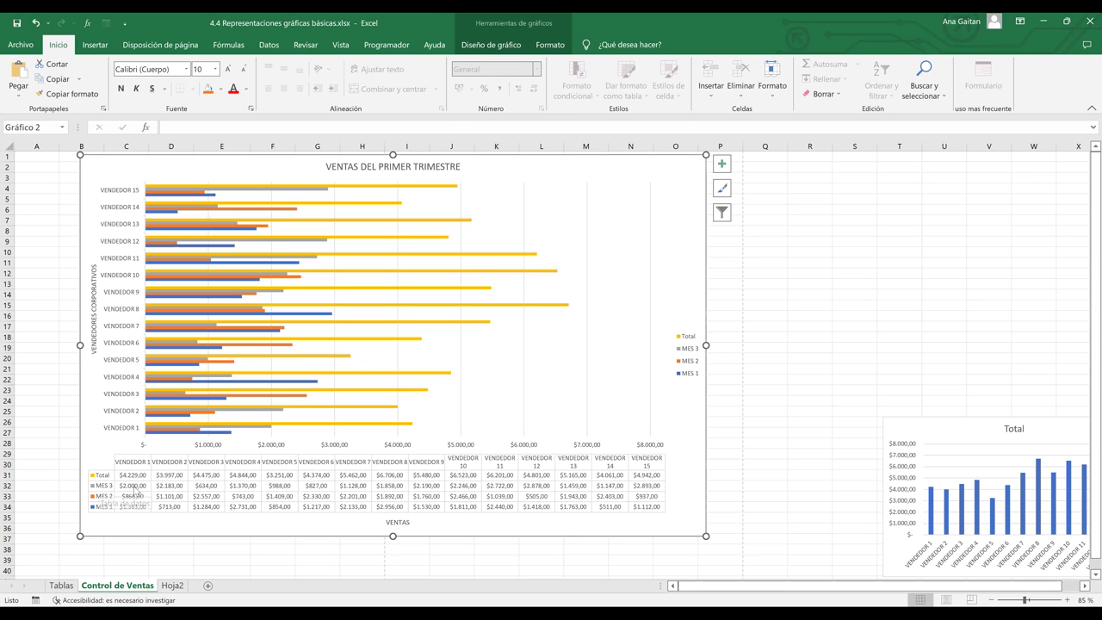
left_click(163, 490)
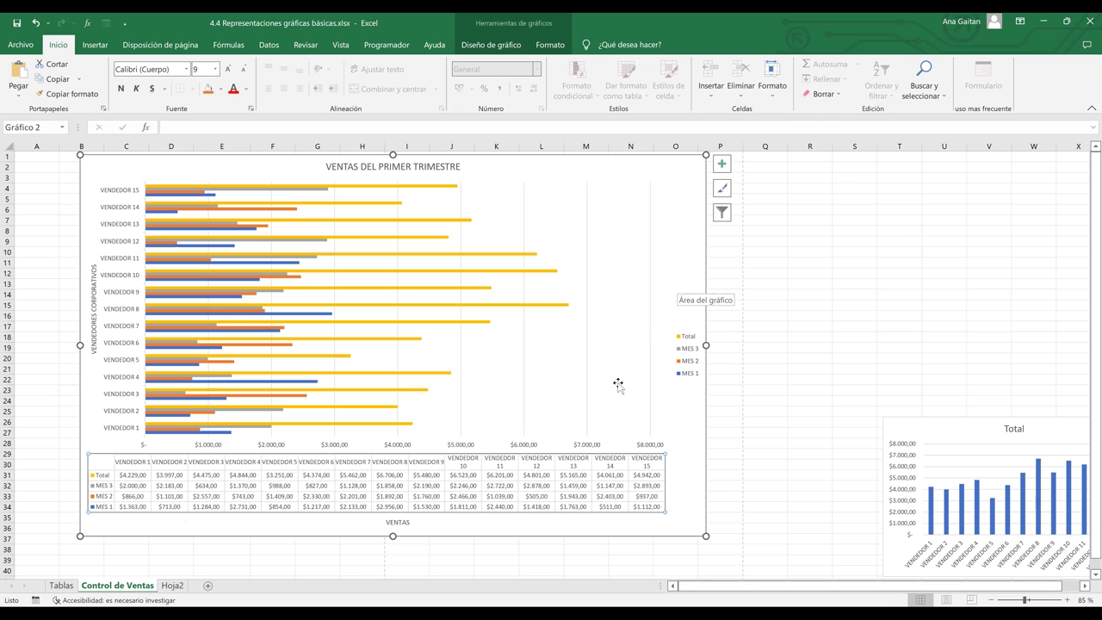
Try placing the enlarged bar chart beside the source table, and undo the move.
left_click_drag(706, 253, 905, 259)
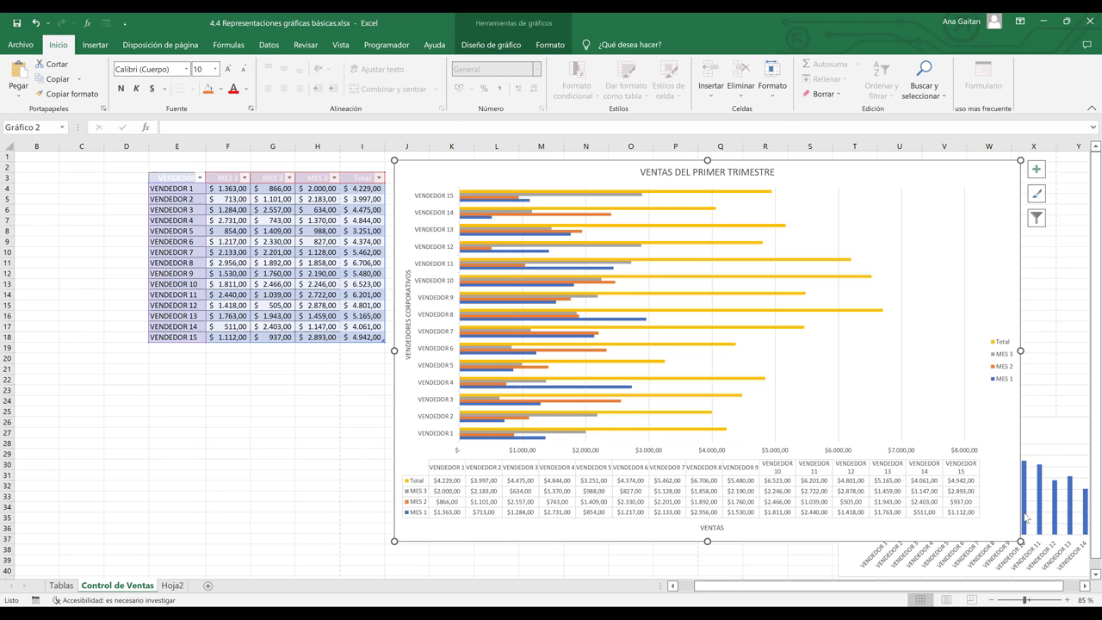
key("Escape")
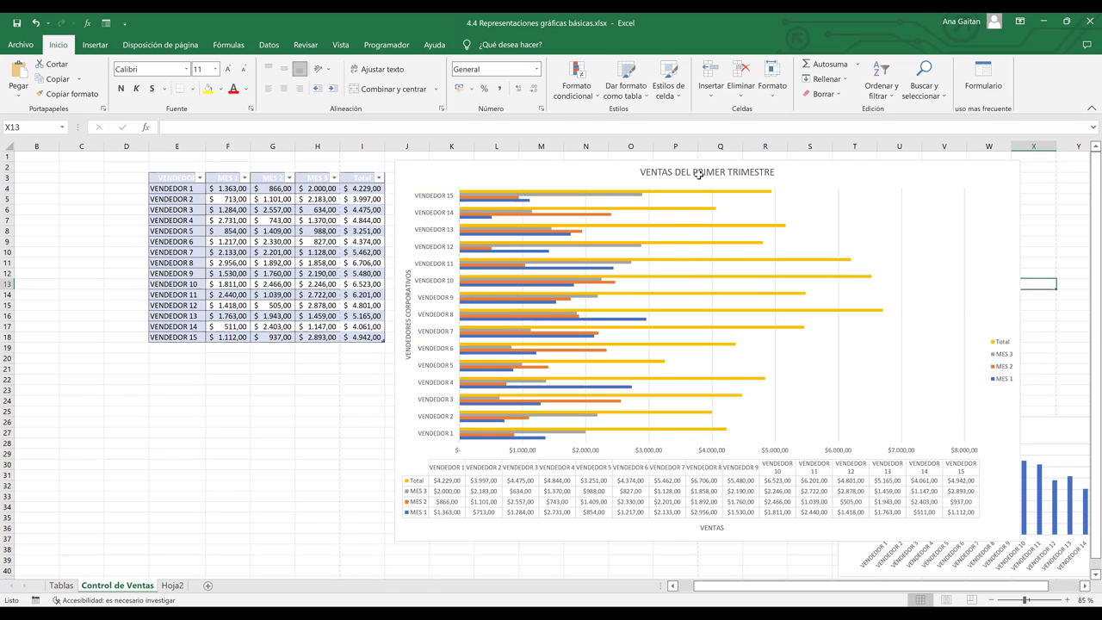
key("ctrl+z")
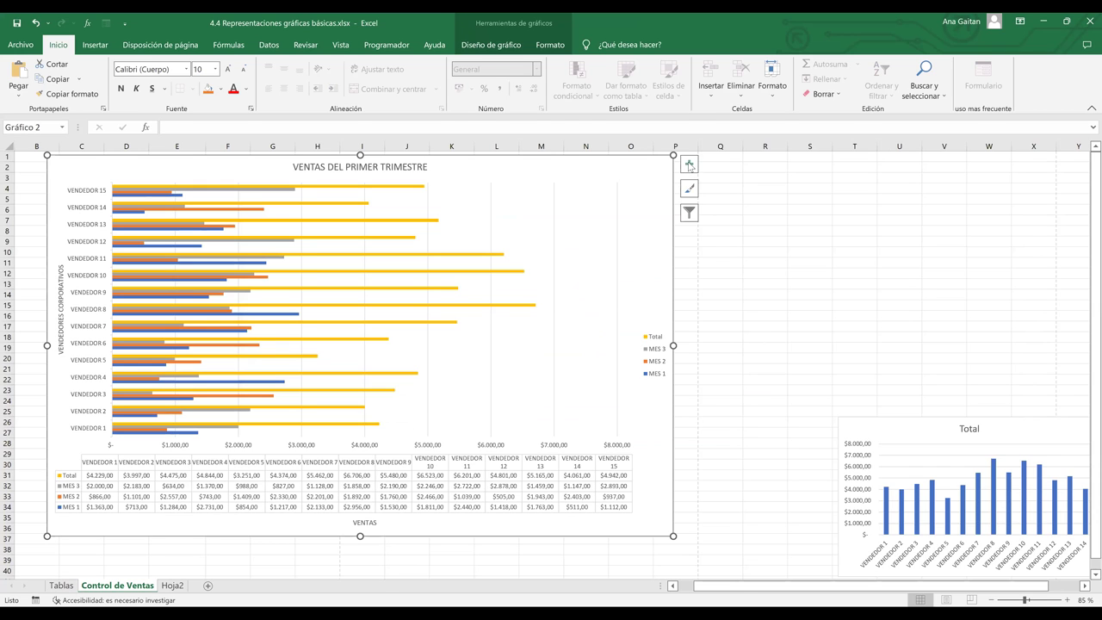
key("Down")
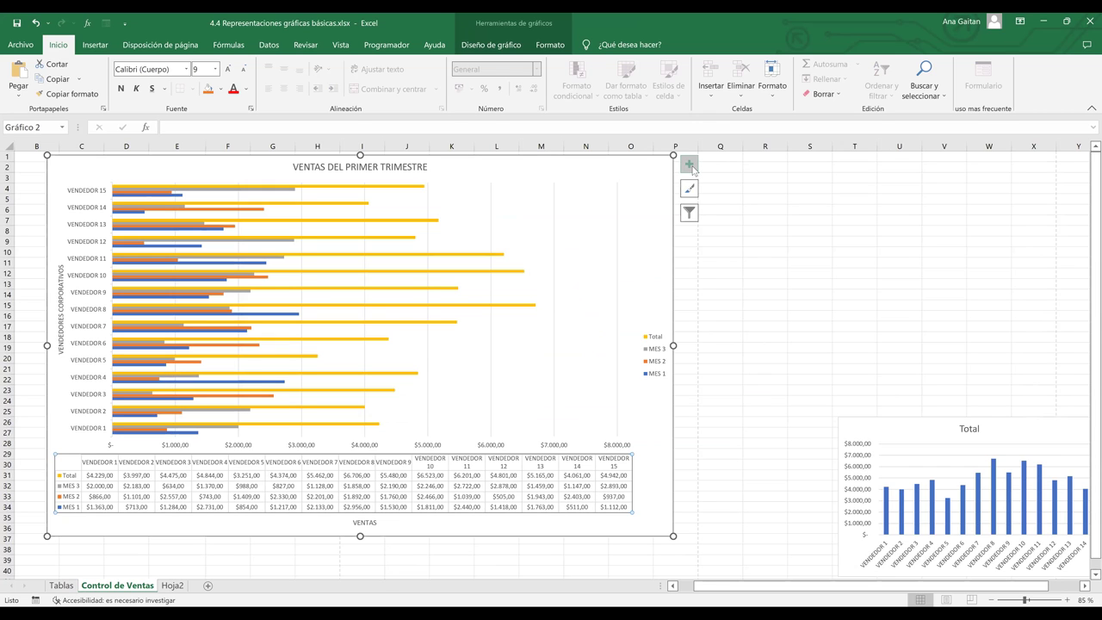
Replace the bar chart's data table and gridlines with data labels, and enlarge the chart to about column Q and row 40.
left_click(690, 164)
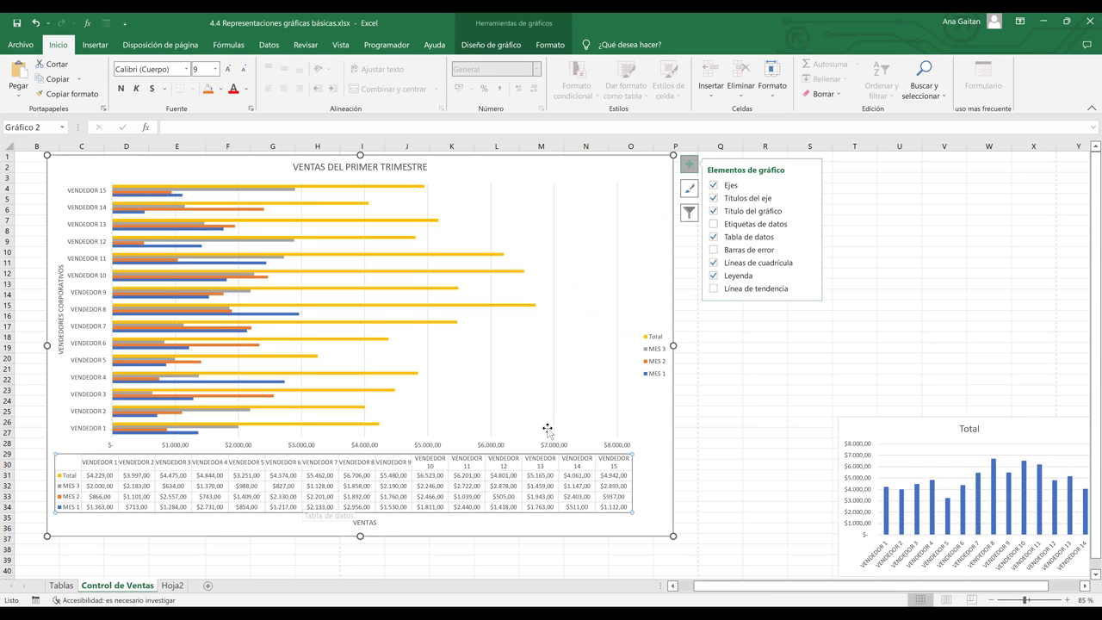
left_click(712, 237)
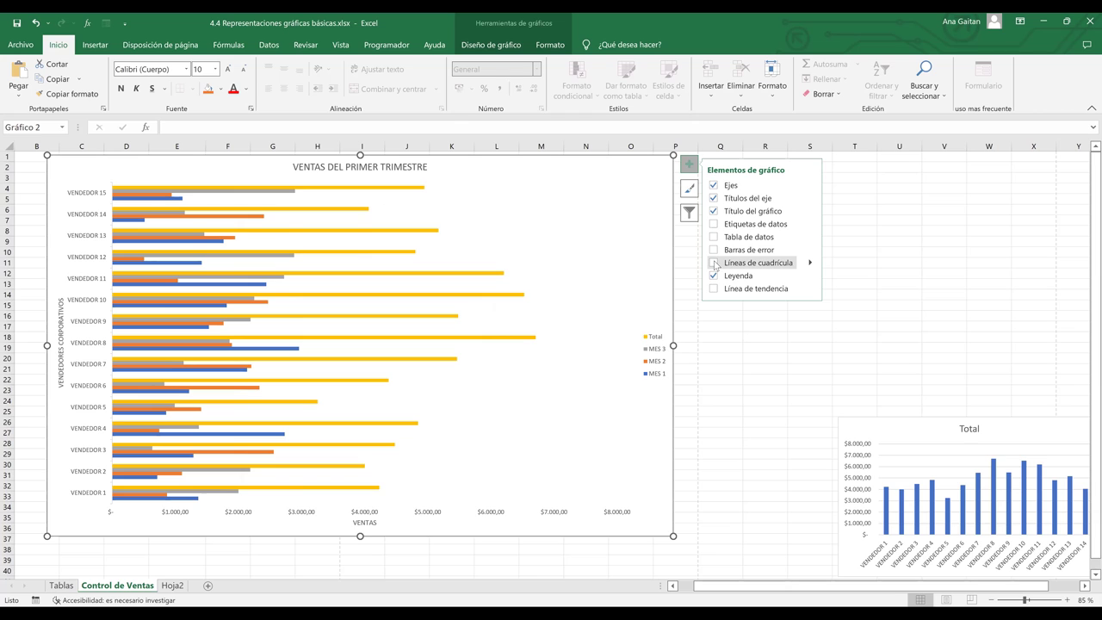
left_click(714, 263)
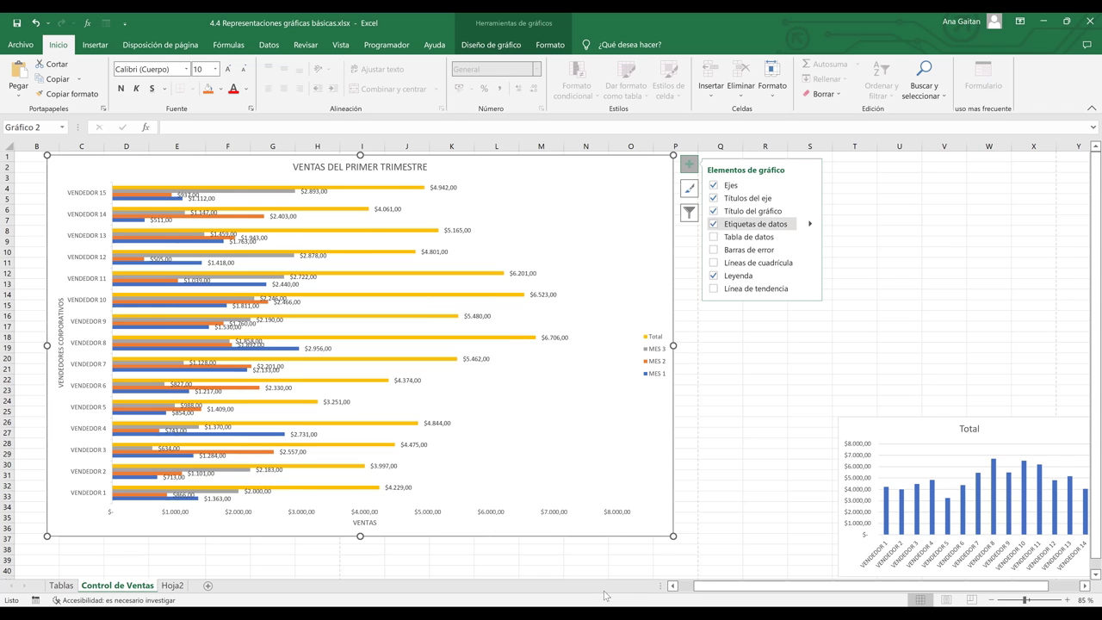
left_click(673, 535)
left_click_drag(676, 540, 726, 575)
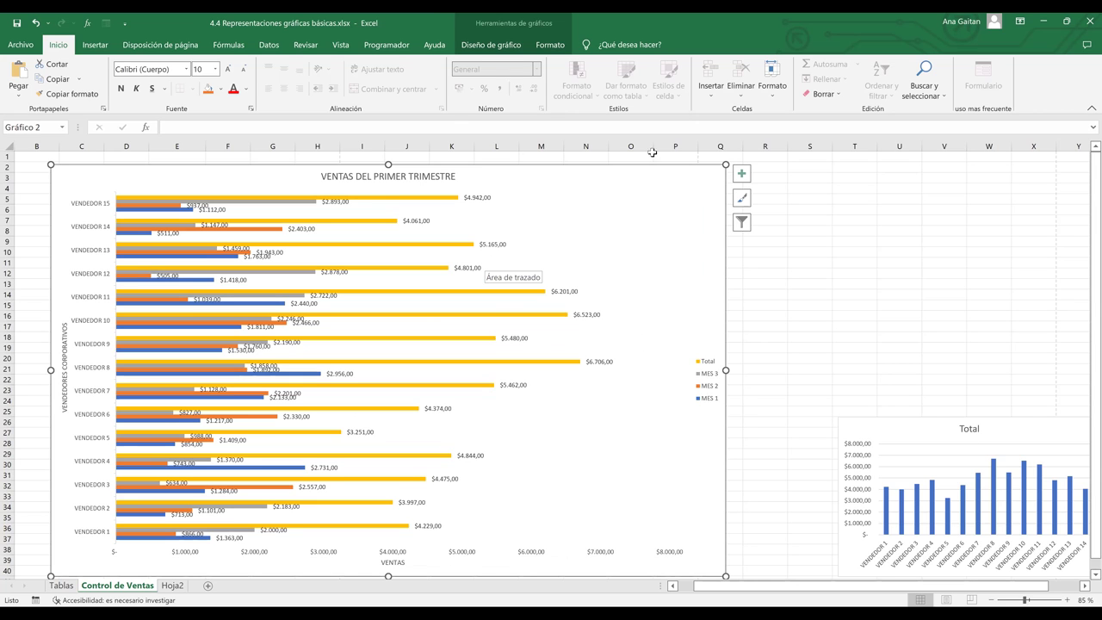
Turn off the bar chart's data labels and turn its gridlines back on.
left_click(741, 174)
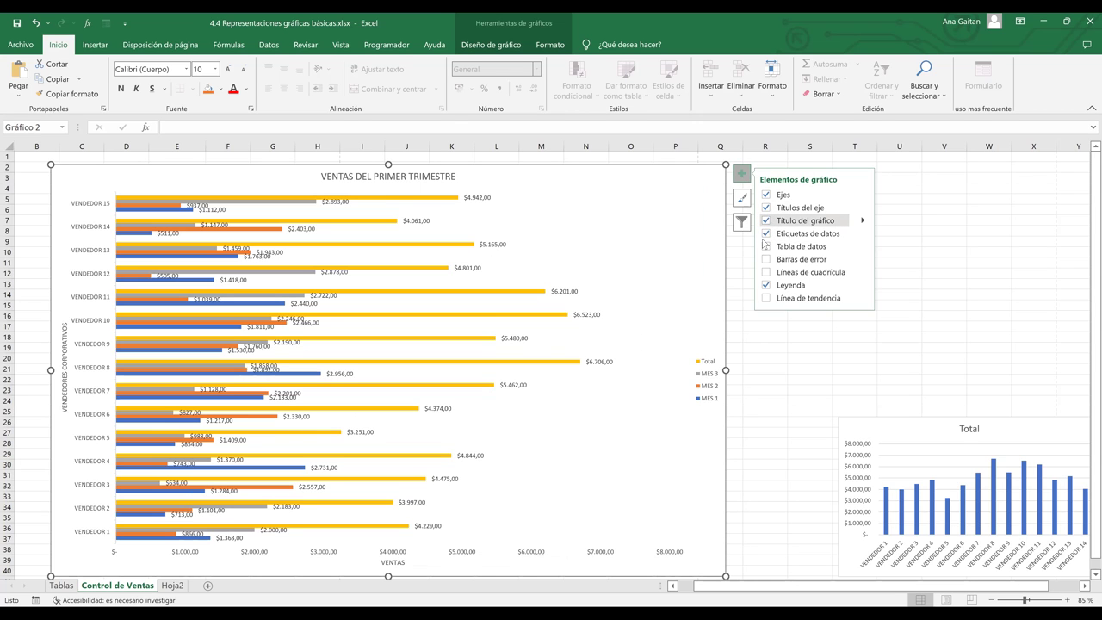
left_click(765, 237)
left_click(766, 261)
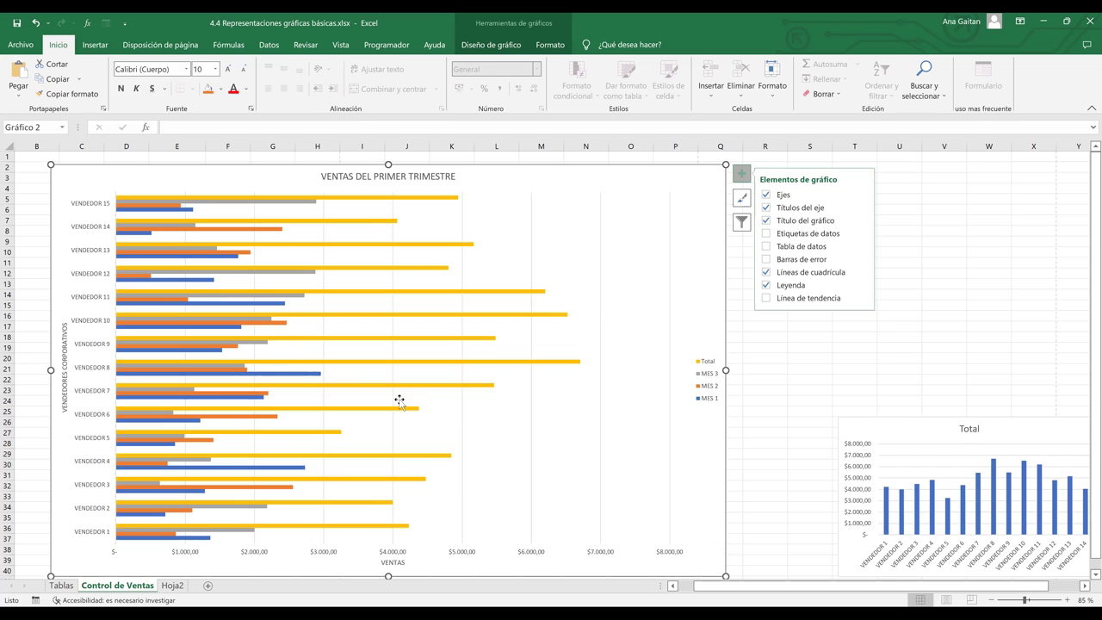
left_click(805, 401)
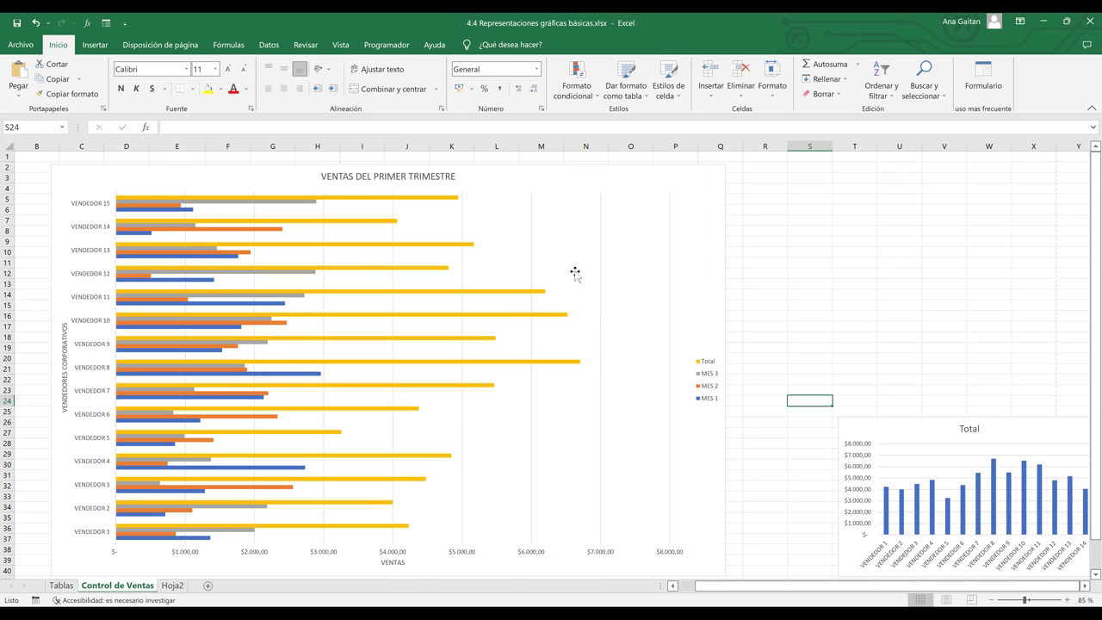
Try monochromatic colour palettes on the bar chart, including gold and green.
left_click(716, 218)
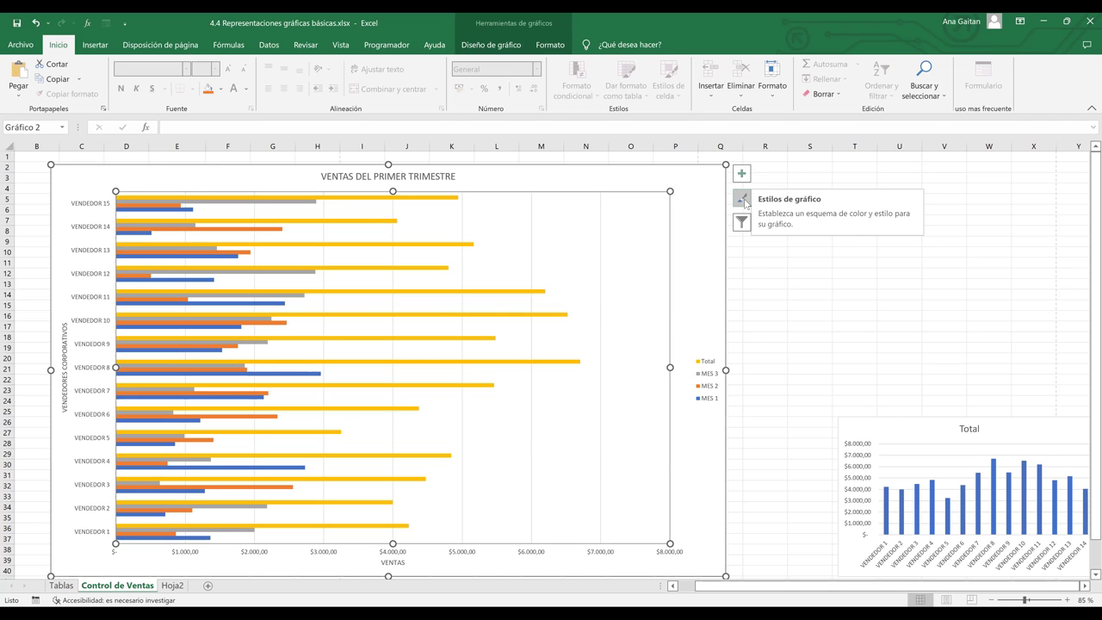
left_click(740, 204)
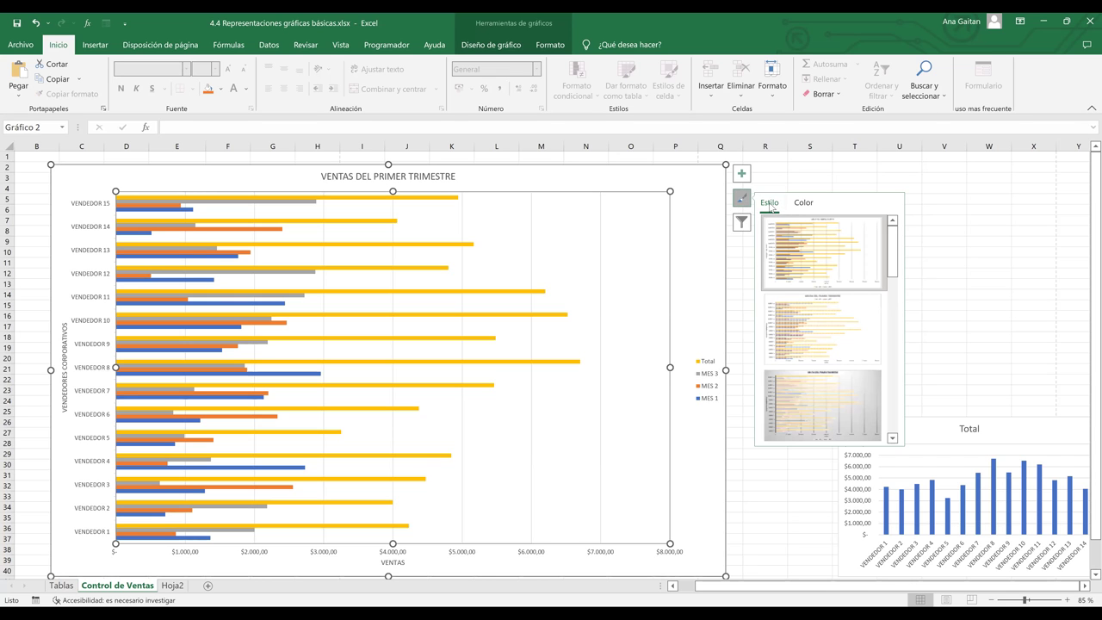
left_click(802, 203)
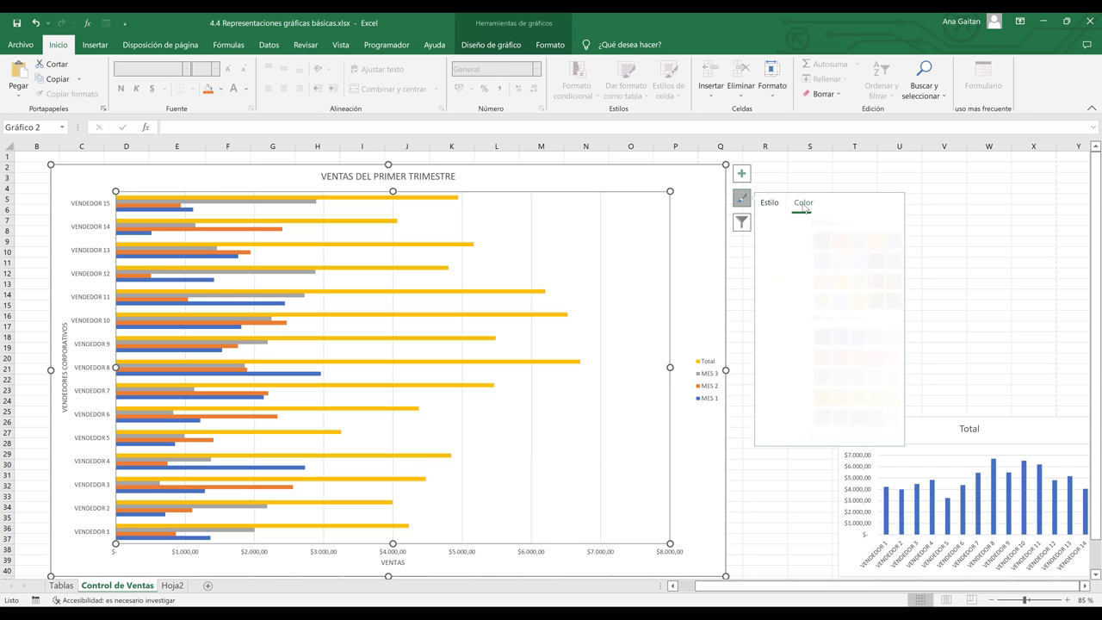
scroll(892, 275, "down", 2)
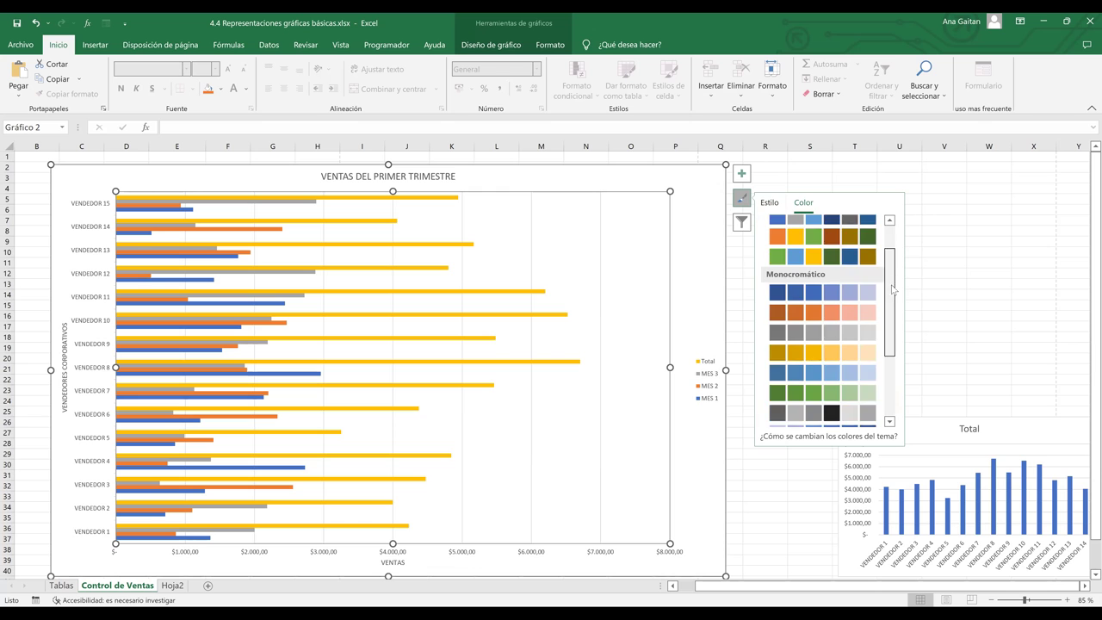
scroll(892, 353, "down", 2)
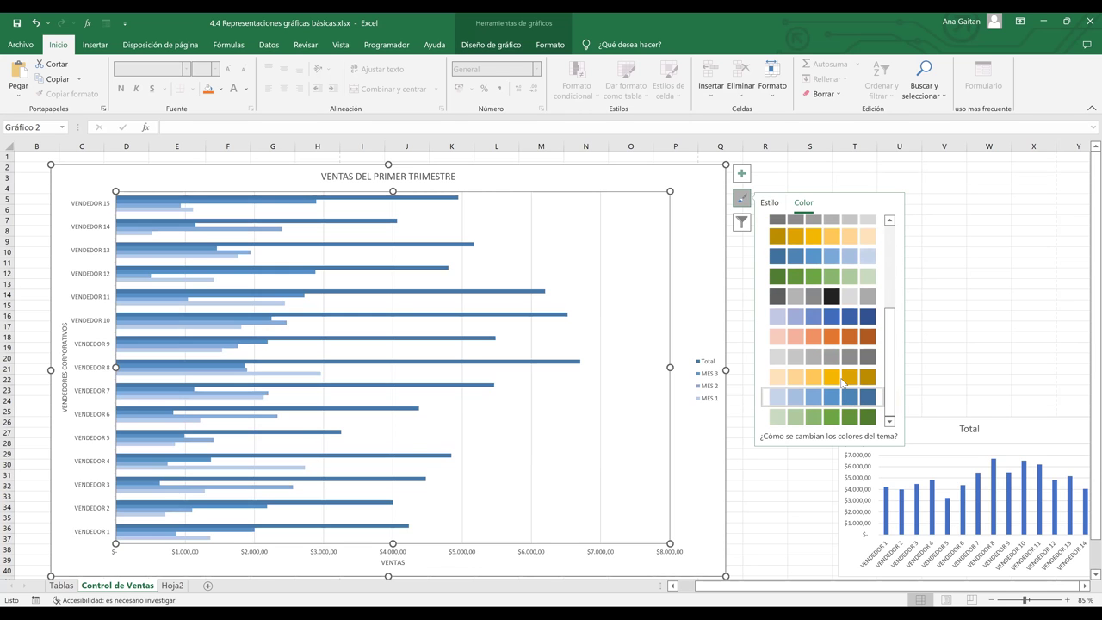
left_click(839, 376)
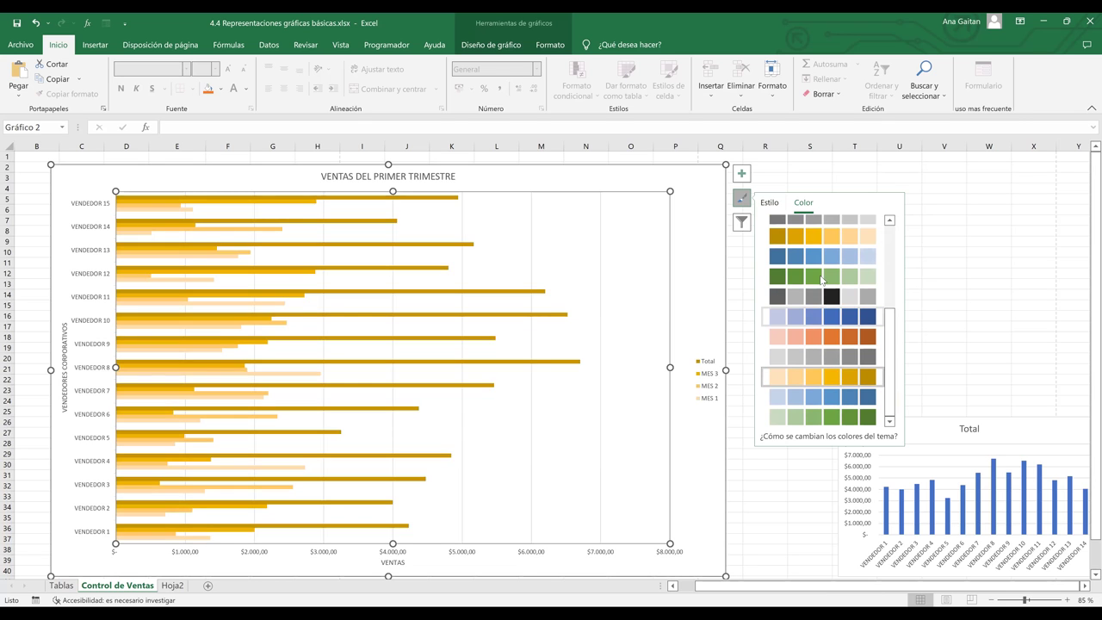
left_click(824, 280)
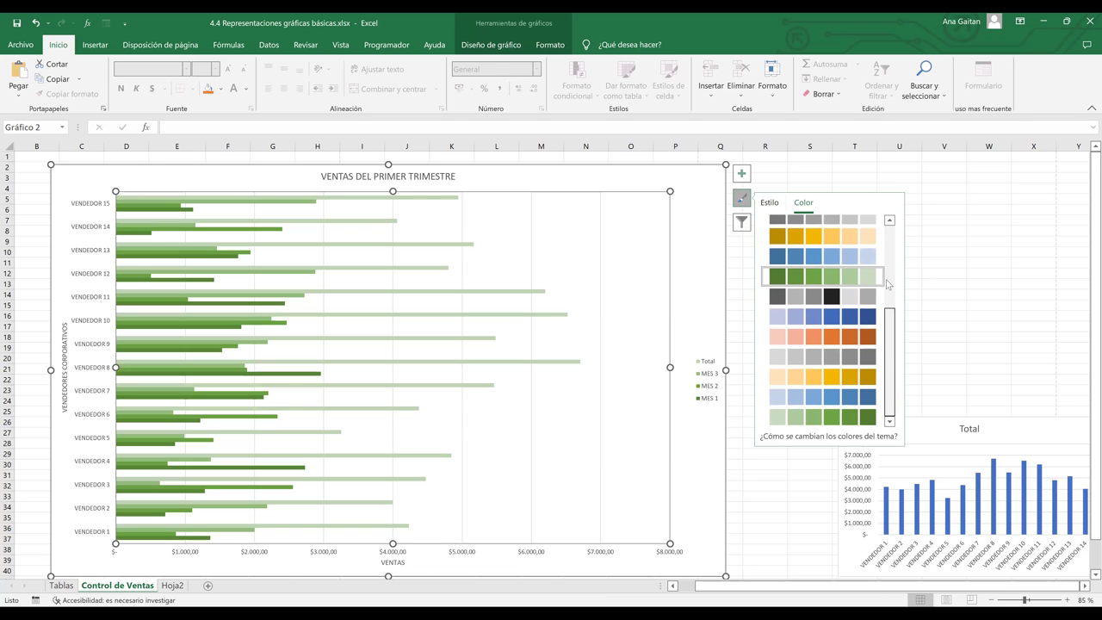
Try several multicolour palettes on the bar chart and apply the second one, with blue, grey, light blue and navy.
scroll(892, 351, "up", 5)
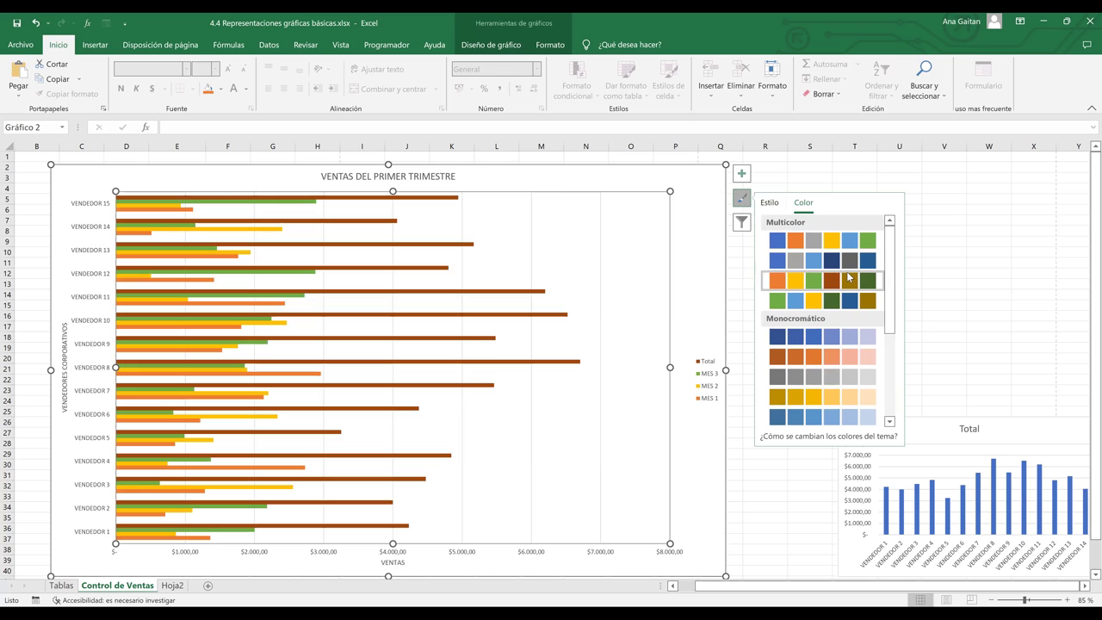
left_click(847, 263)
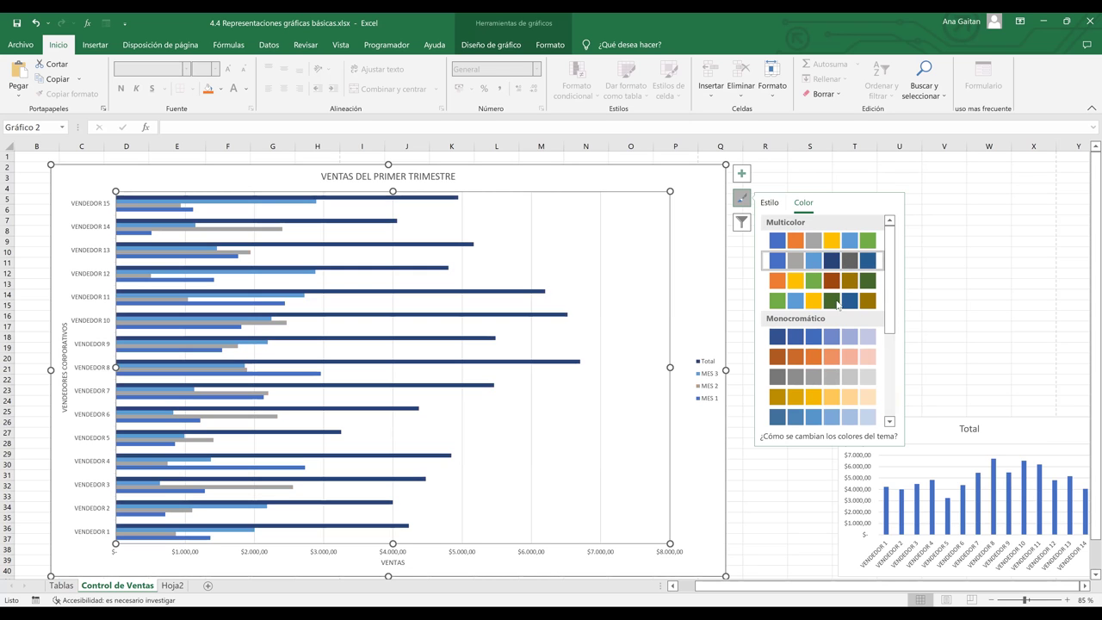
left_click(876, 300)
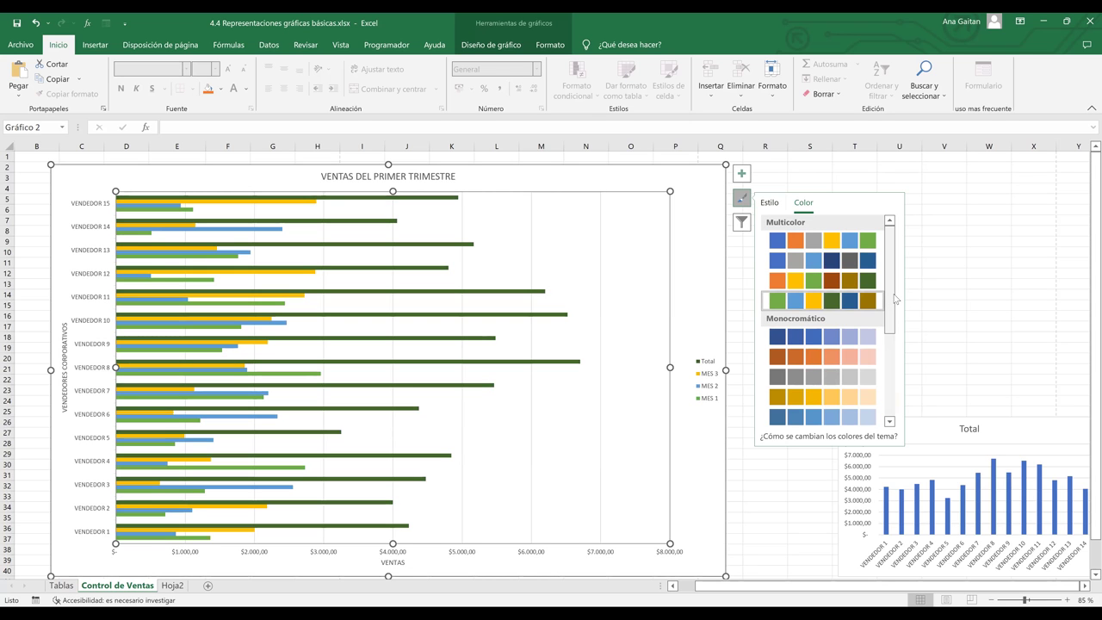
left_click(867, 245)
left_click(858, 262)
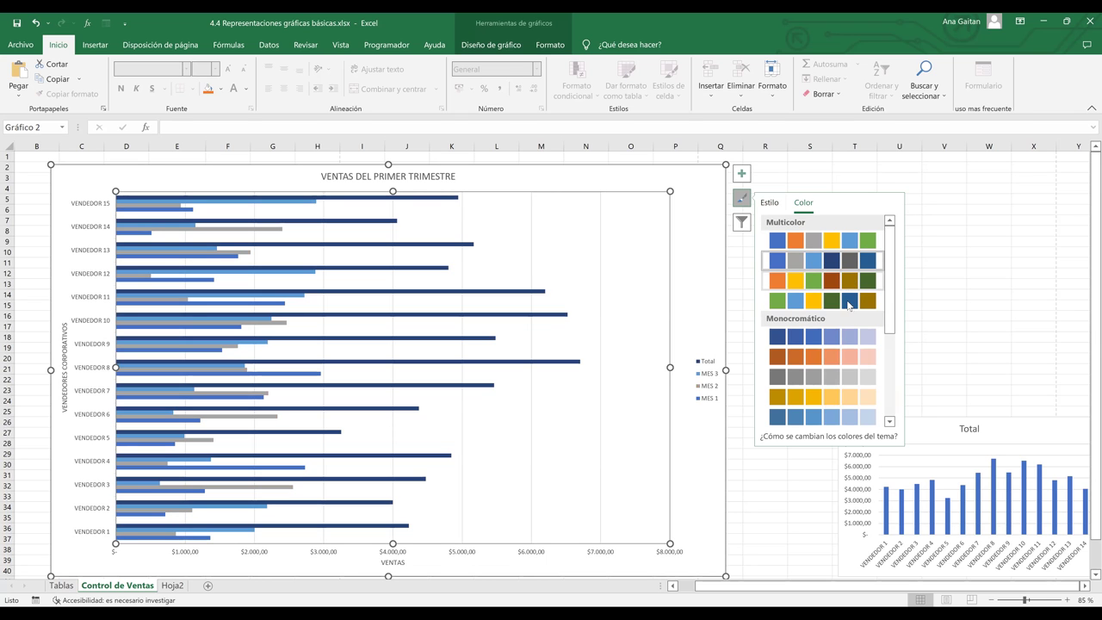
Try the green, light blue and yellow multicolour palette and the dark-to-light orange and blue monochromatic palettes on the bar chart.
left_click(849, 286)
left_click(880, 302)
scroll(889, 331, "down", 2)
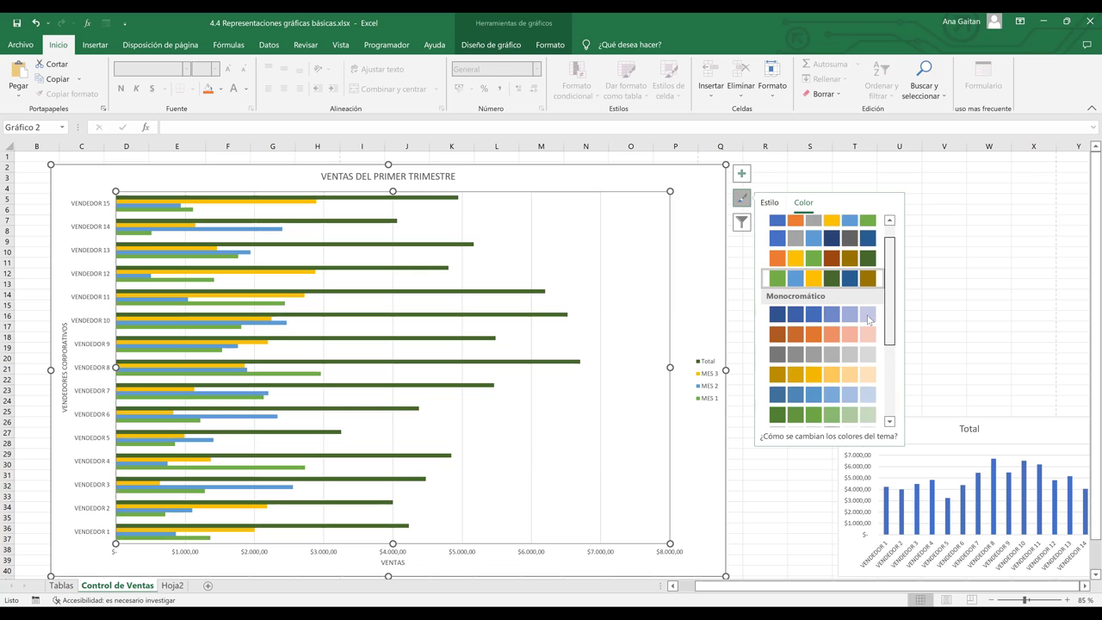
left_click(850, 302)
left_click(849, 283)
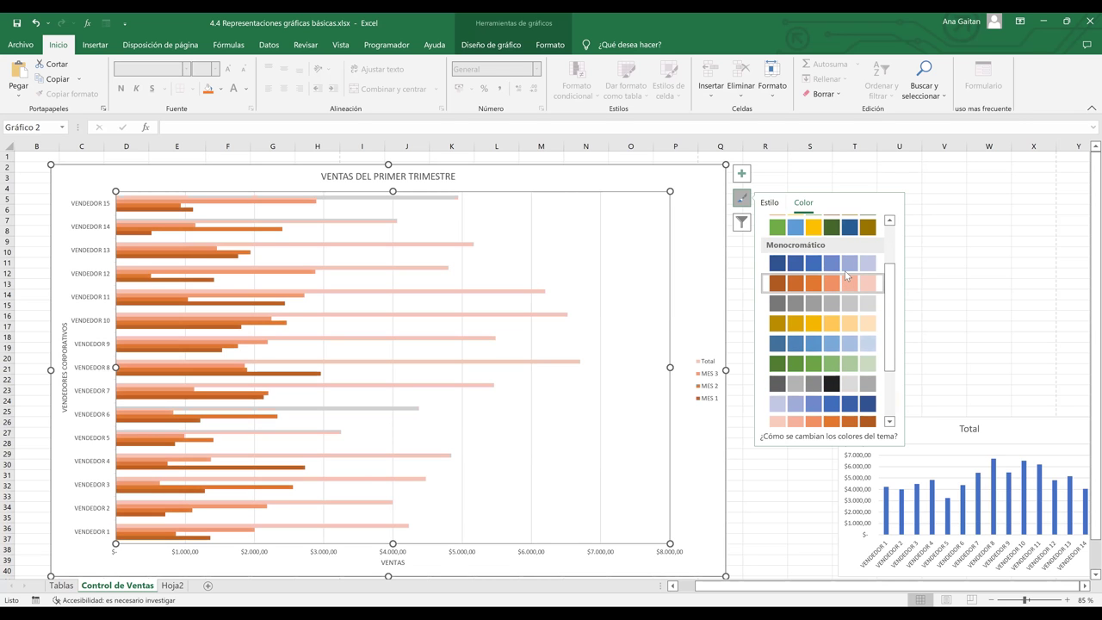
left_click(846, 265)
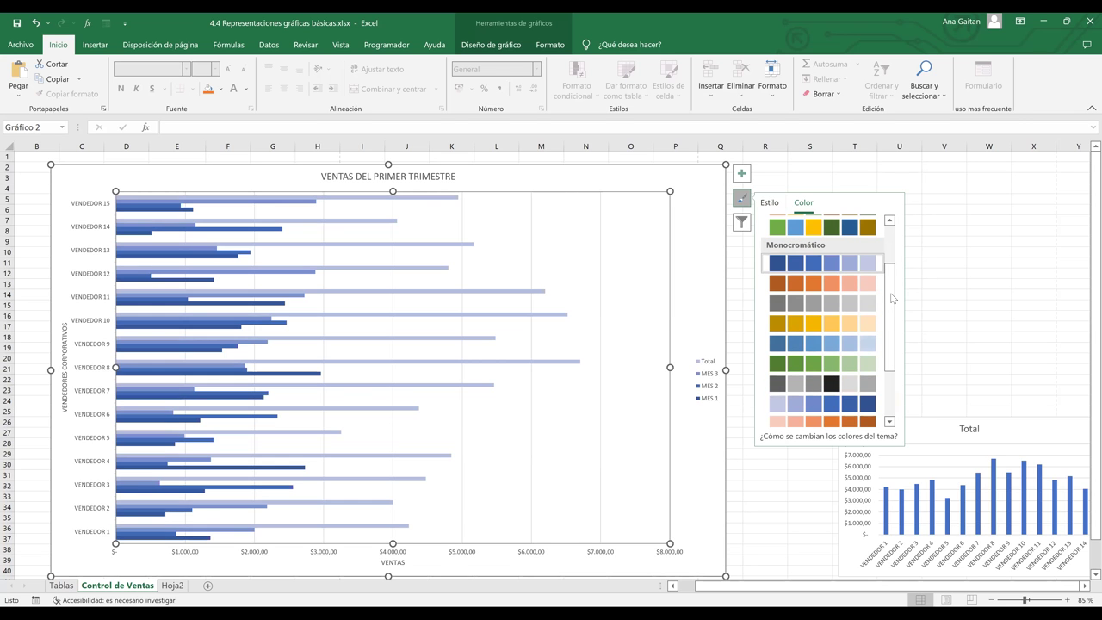
Try several light-to-dark monochromatic palettes on the bar chart, including both blue ones and the grey one.
scroll(891, 345, "down", 3)
left_click(849, 316)
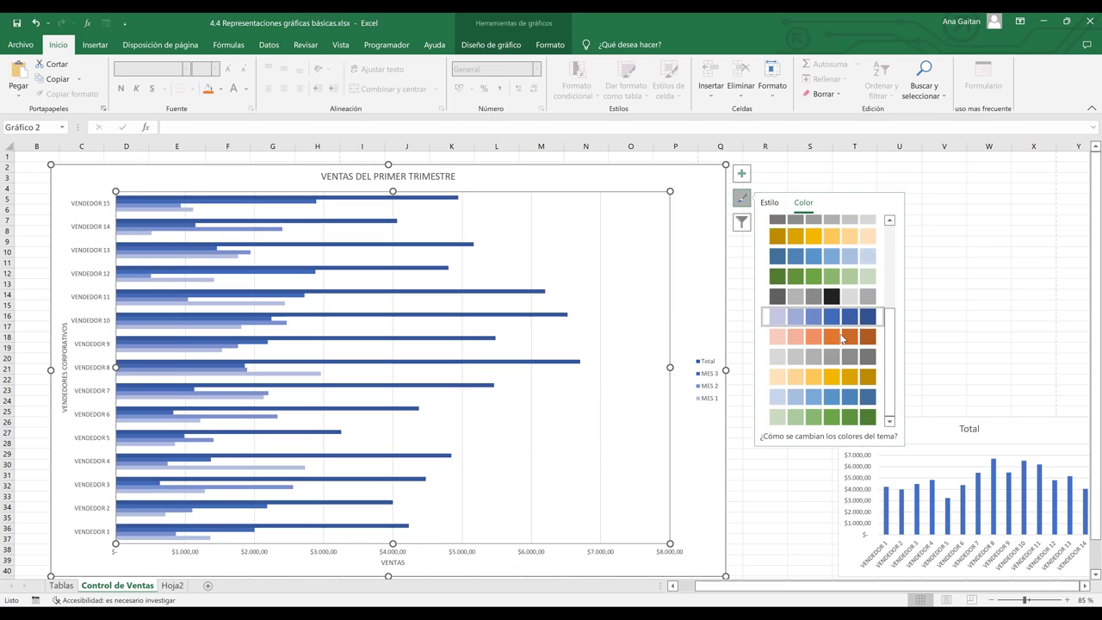
left_click(834, 357)
left_click(852, 396)
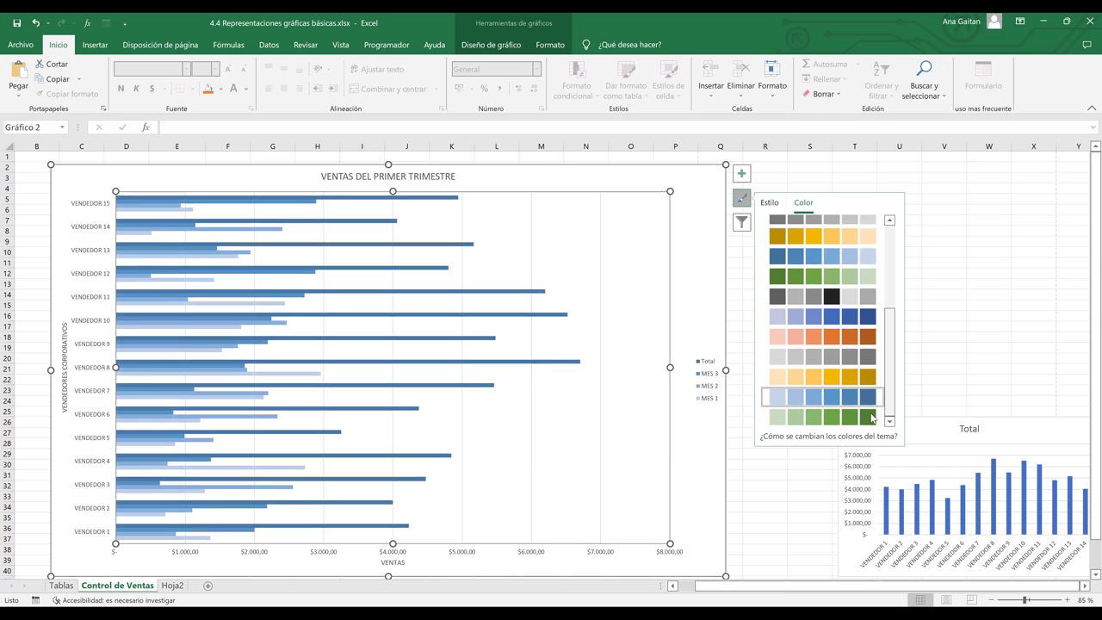
key("Down")
Apply the third multicolour palette, with orange, yellow, green and brown, to the bar chart.
scroll(889, 310, "up", 5)
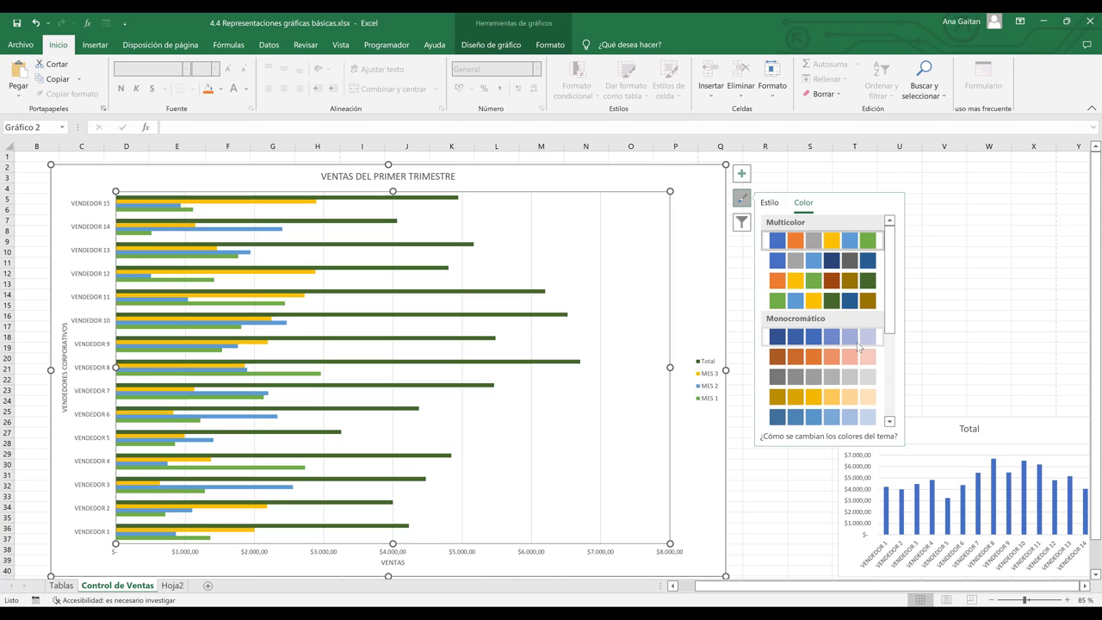
scroll(890, 375, "down", 2)
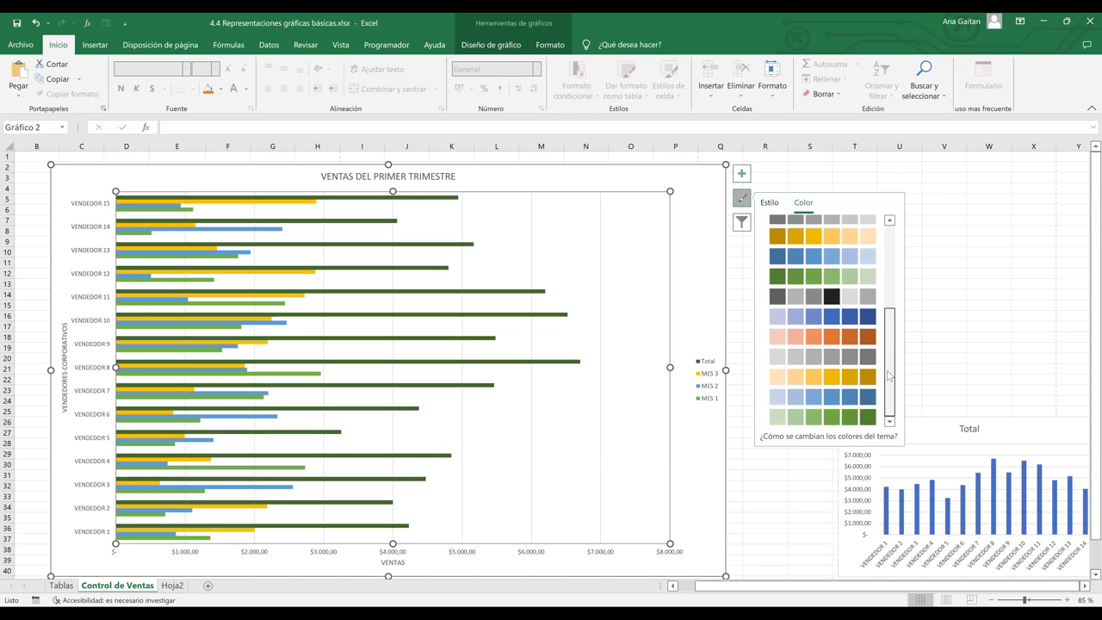
left_click_drag(888, 375, 888, 286)
left_click(875, 278)
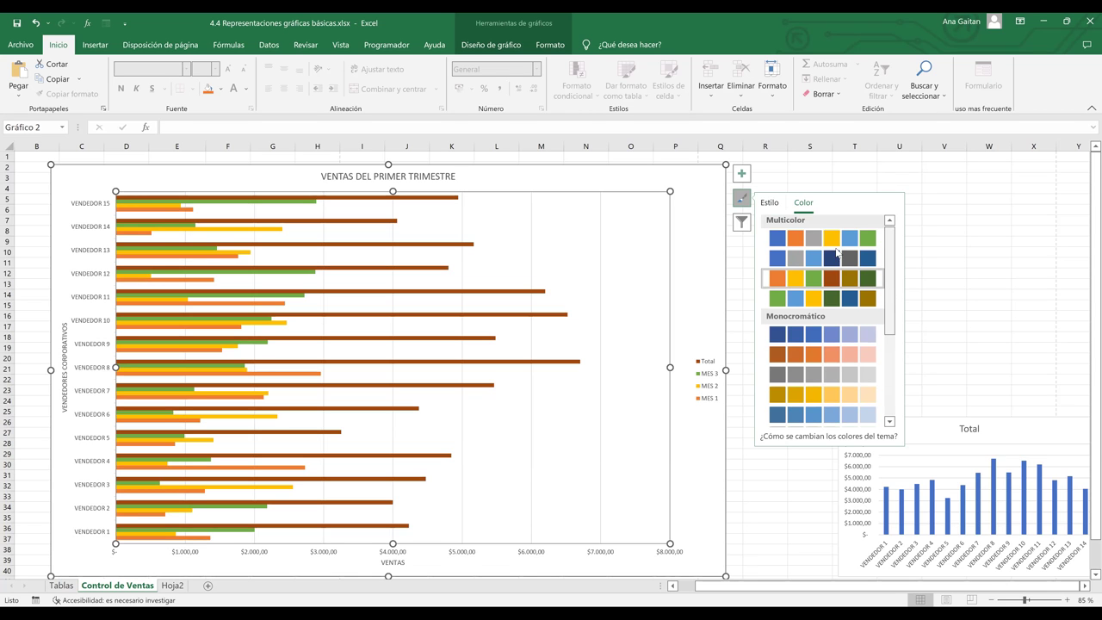
Browse the preset chart styles for the bar chart and display the full gallery of design styles.
left_click(770, 204)
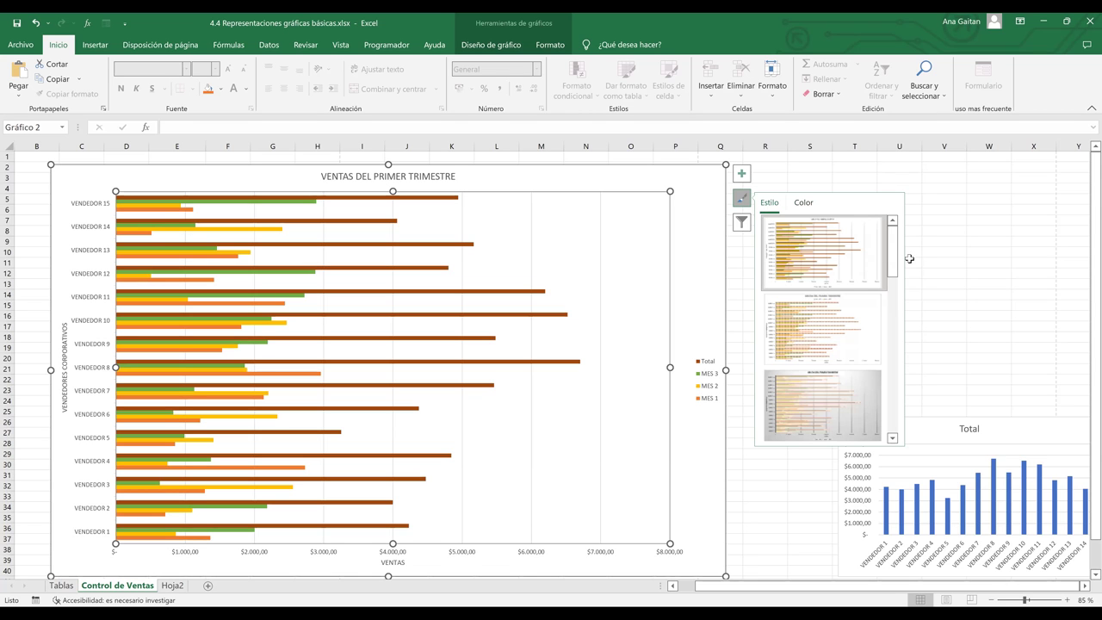
scroll(896, 277, "down", 2)
scroll(895, 344, "down", 4)
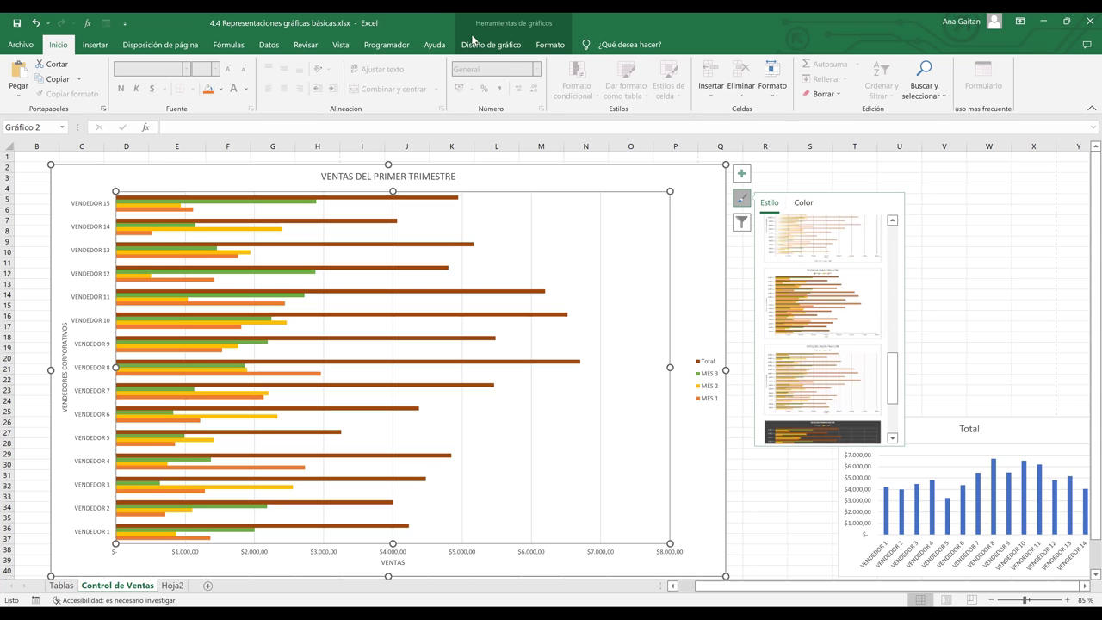
left_click(482, 46)
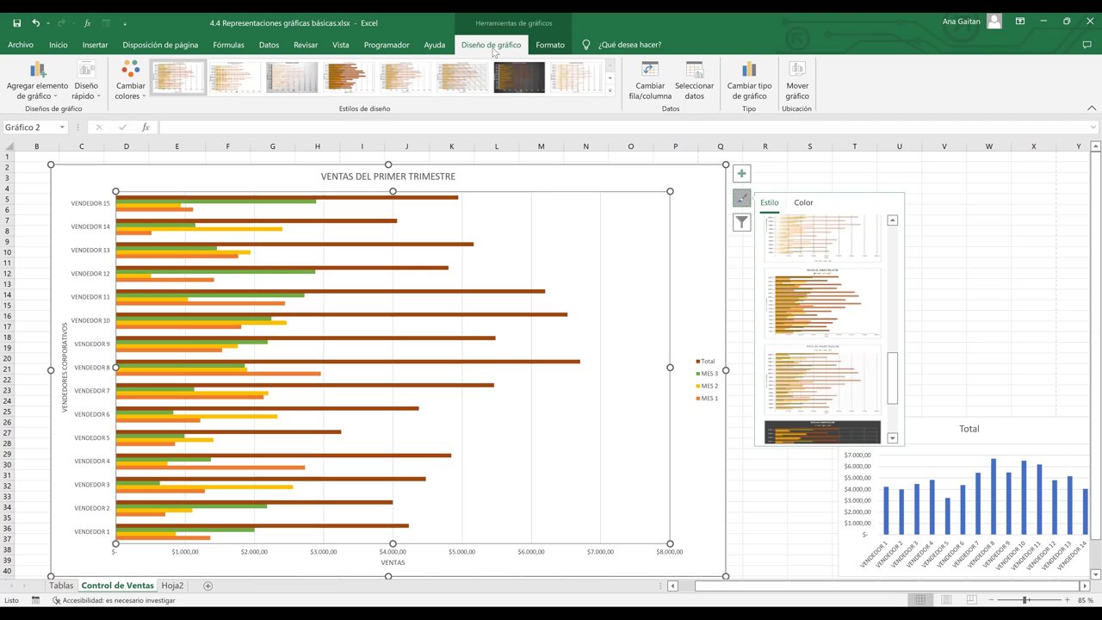
left_click(609, 89)
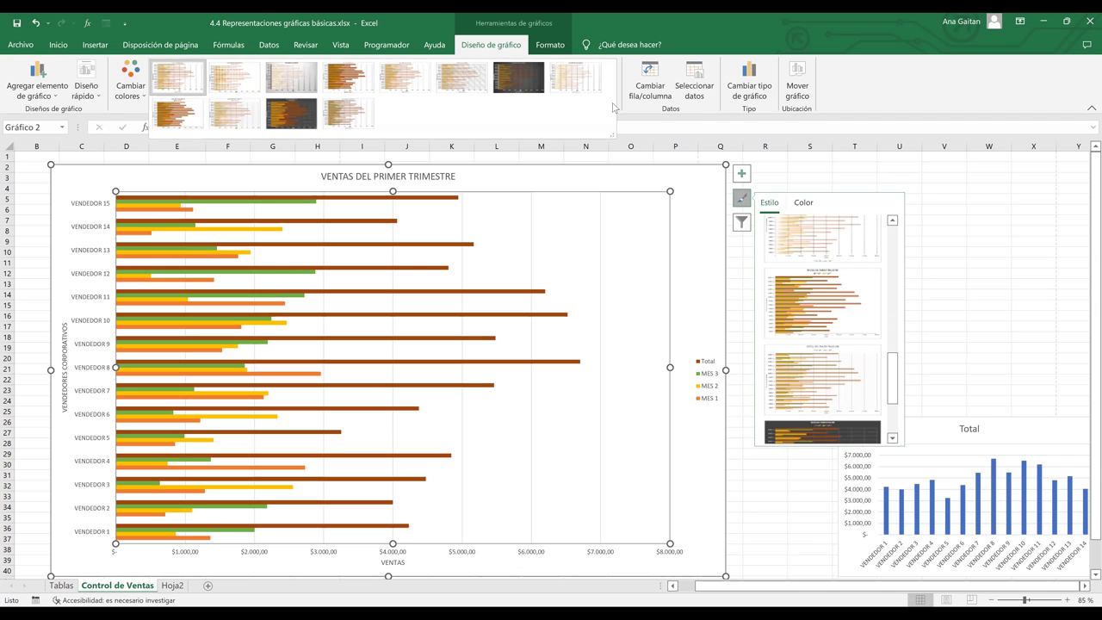